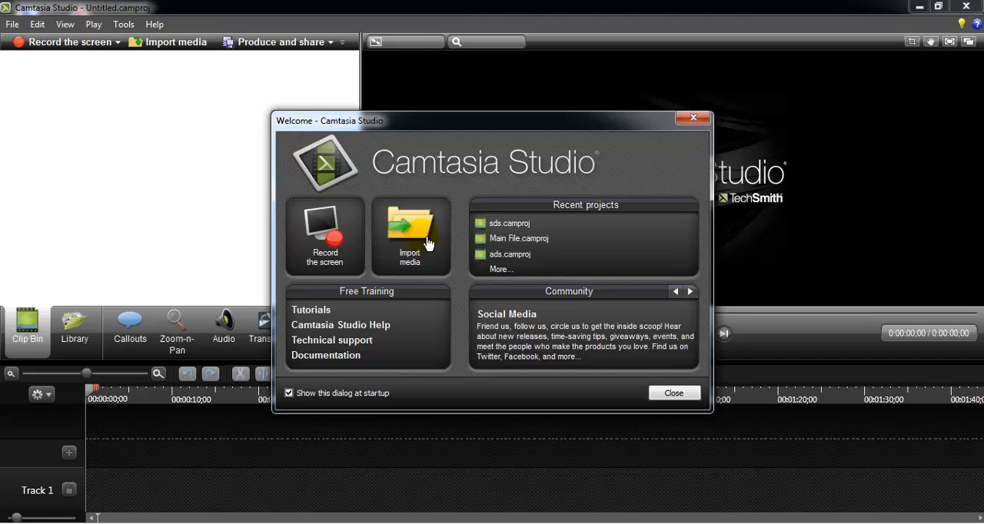
# - Import all media files from the desktop's Ads Video folder into the project
pyautogui.click(428, 244)
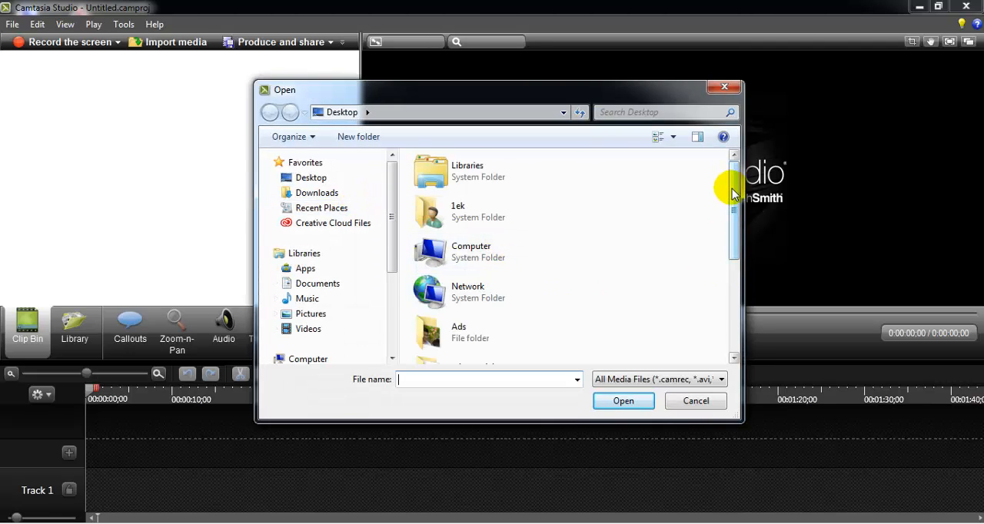
pyautogui.scroll(-3, 727, 186)
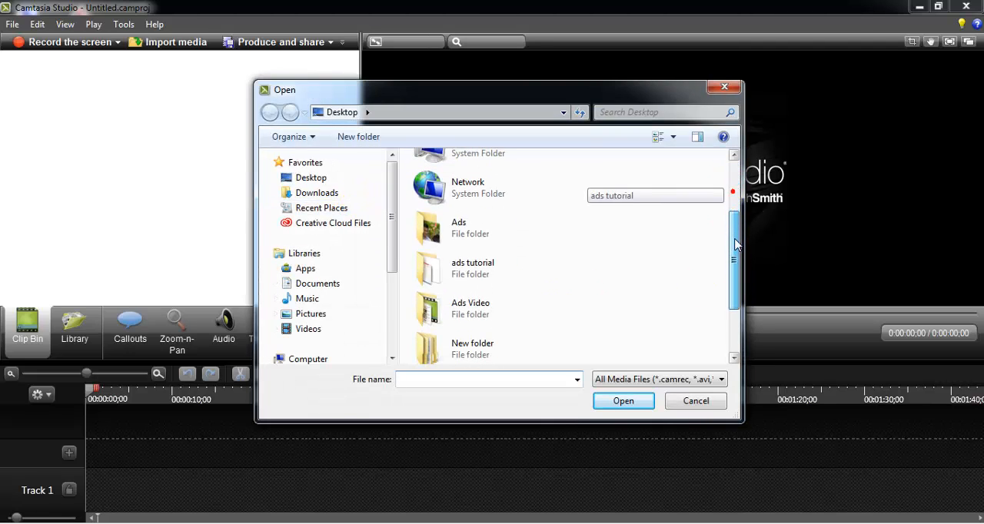
pyautogui.doubleClick(499, 308)
pyautogui.click(488, 248)
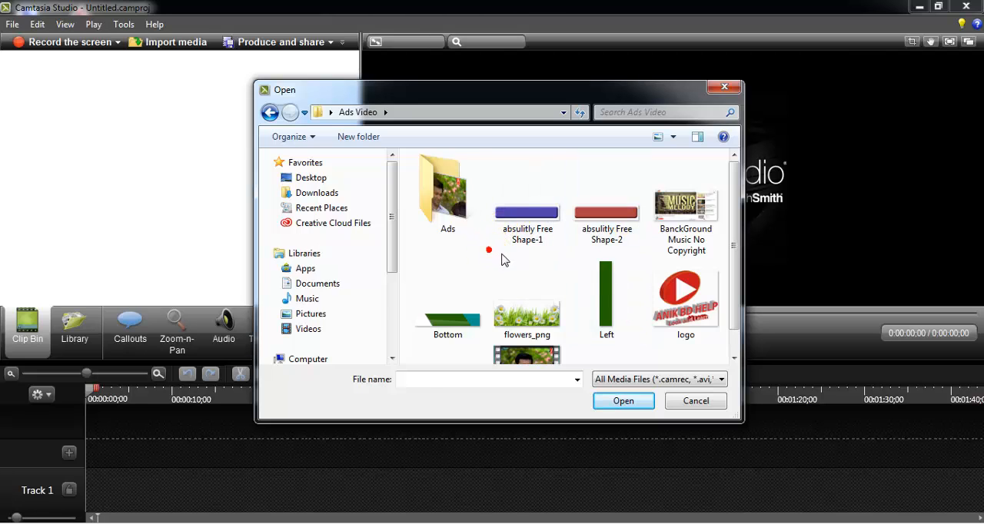
pyautogui.hotkey('ctrl', 'a')
pyautogui.keyDown('ctrl'); pyautogui.click(456, 225); pyautogui.keyUp('ctrl')
pyautogui.click(623, 400)
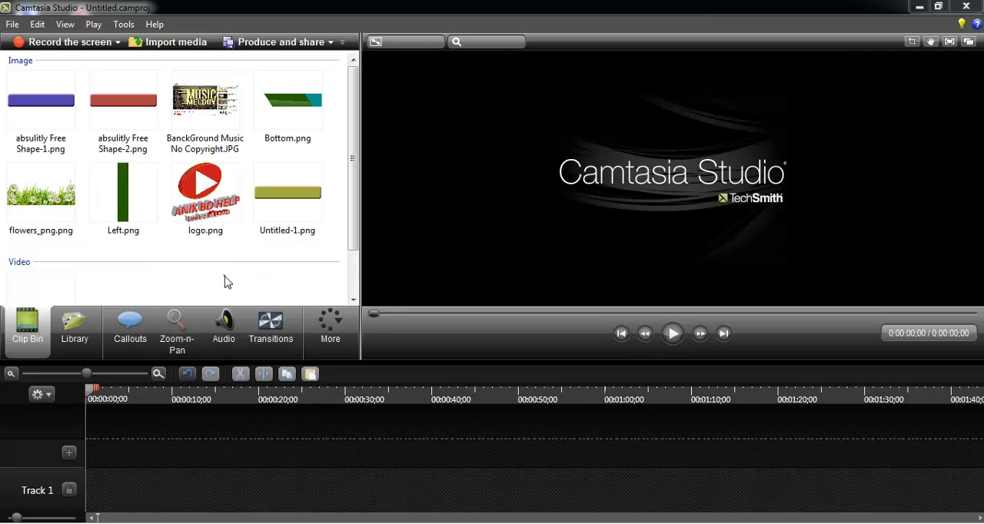
# - Place Video.mp4 at the very start of Track 1 with editing dimensions of 1364 x 728
pyautogui.moveTo(57, 292); pyautogui.dragTo(122, 495)
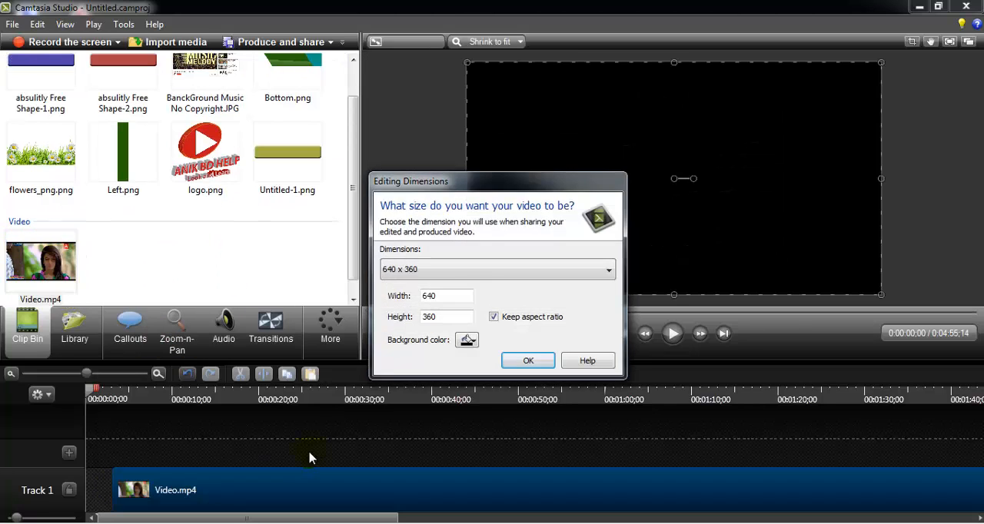
pyautogui.click(480, 271)
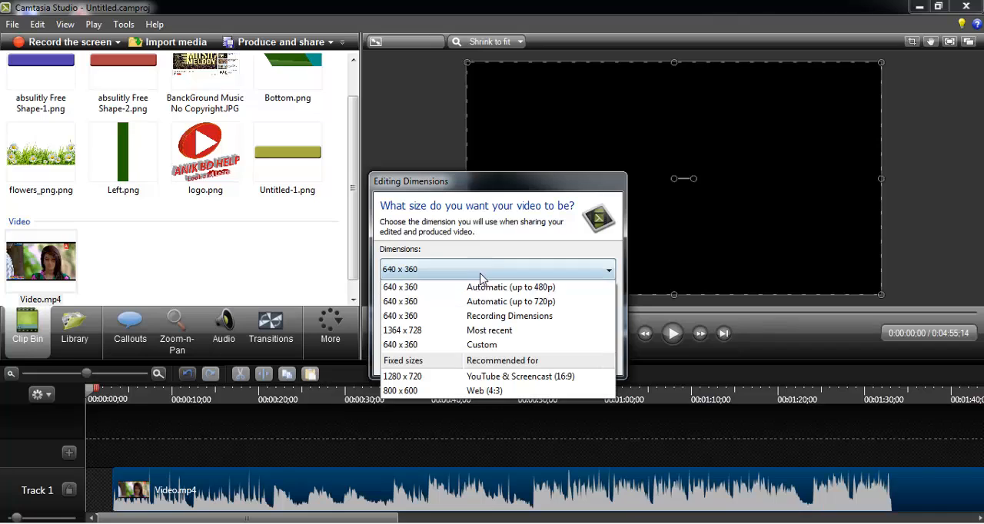
pyautogui.click(471, 329)
pyautogui.click(525, 361)
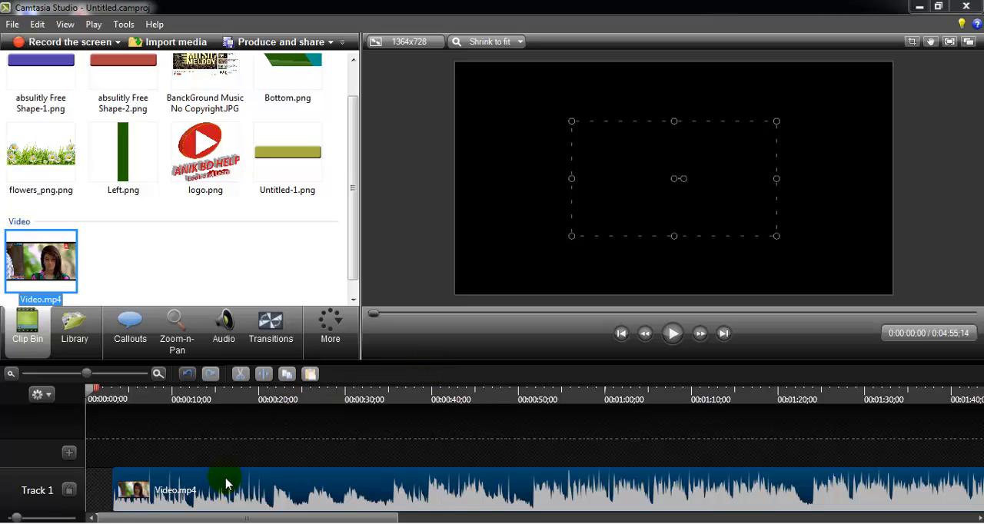
pyautogui.moveTo(220, 479); pyautogui.dragTo(100, 488)
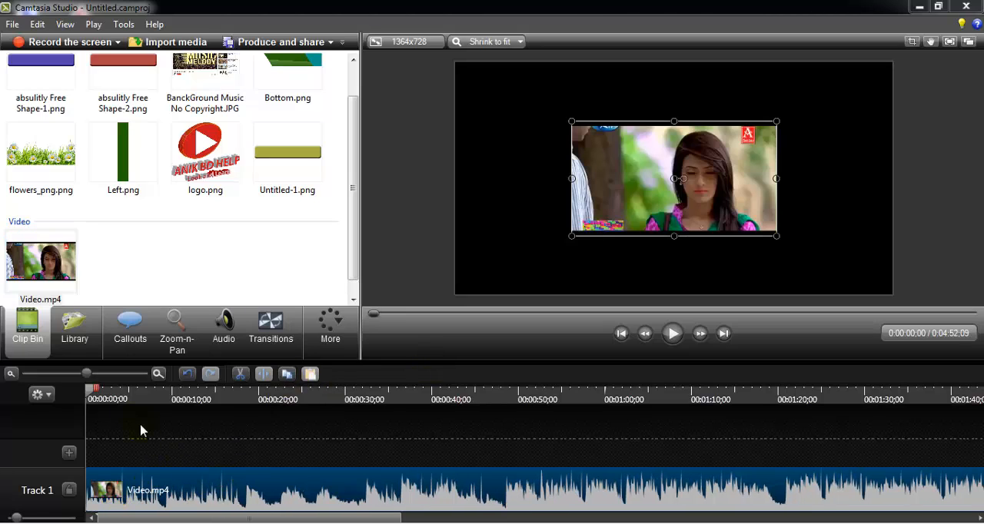
# - Crop the black strips off the video's top and bottom edges, using the frame at 0:00:04;25 as reference
pyautogui.click(127, 392)
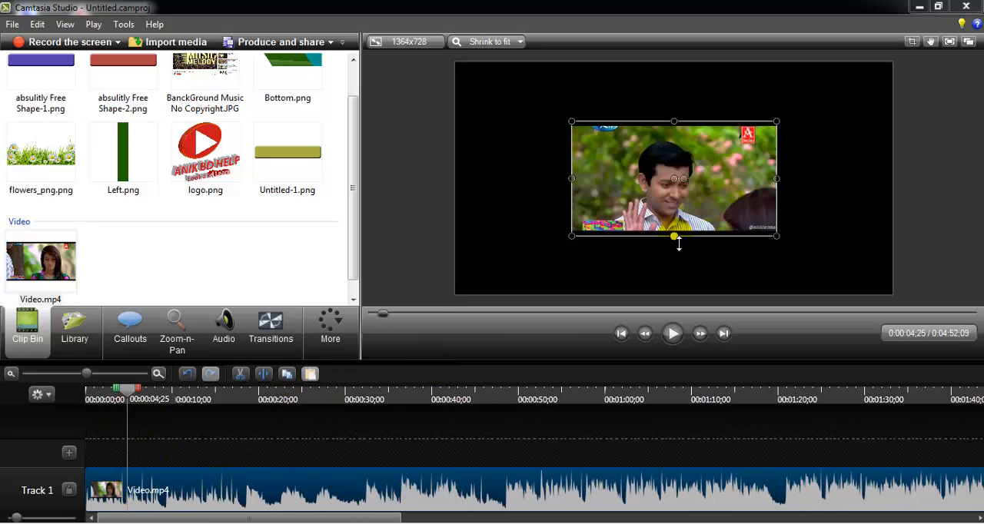
pyautogui.moveTo(675, 238); pyautogui.dragTo(683, 225)
pyautogui.hotkey('ctrl', 'z')
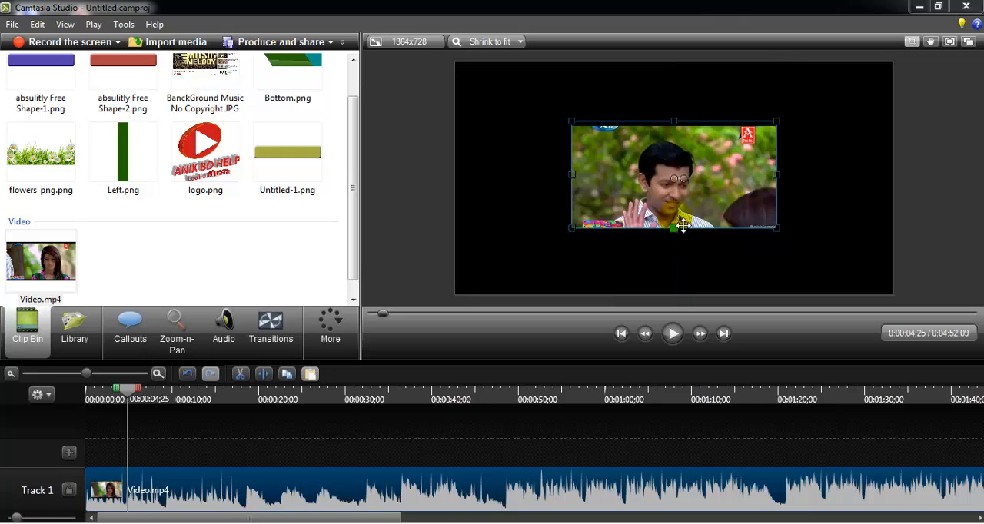
pyautogui.moveTo(676, 129); pyautogui.dragTo(676, 133)
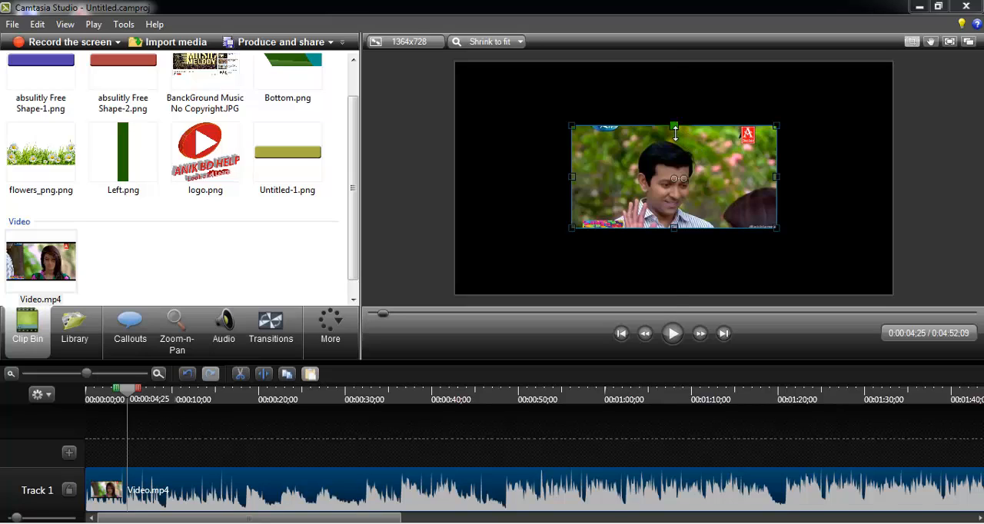
pyautogui.moveTo(675, 132)
pyautogui.mouseDown()
pyautogui.moveTo(676, 173)
pyautogui.moveTo(674, 133)
pyautogui.mouseUp()
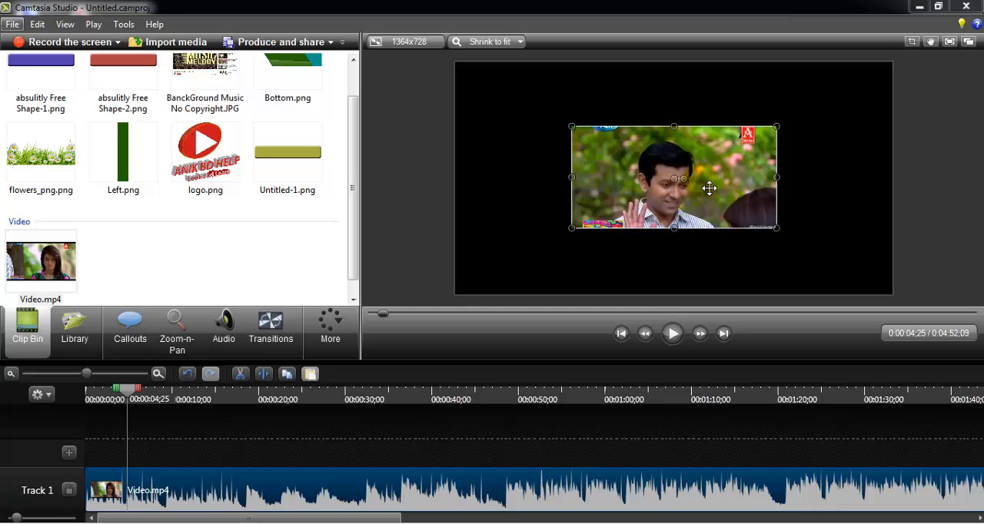
# - Align the video with the canvas's upper-left corner and enlarge it to fill the whole canvas
pyautogui.moveTo(707, 188); pyautogui.dragTo(594, 124)
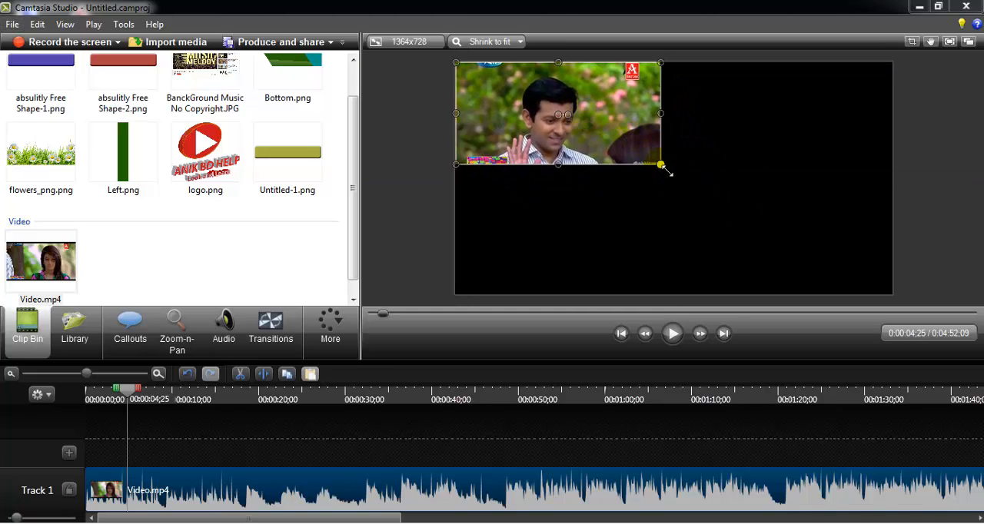
pyautogui.moveTo(662, 166); pyautogui.dragTo(892, 283)
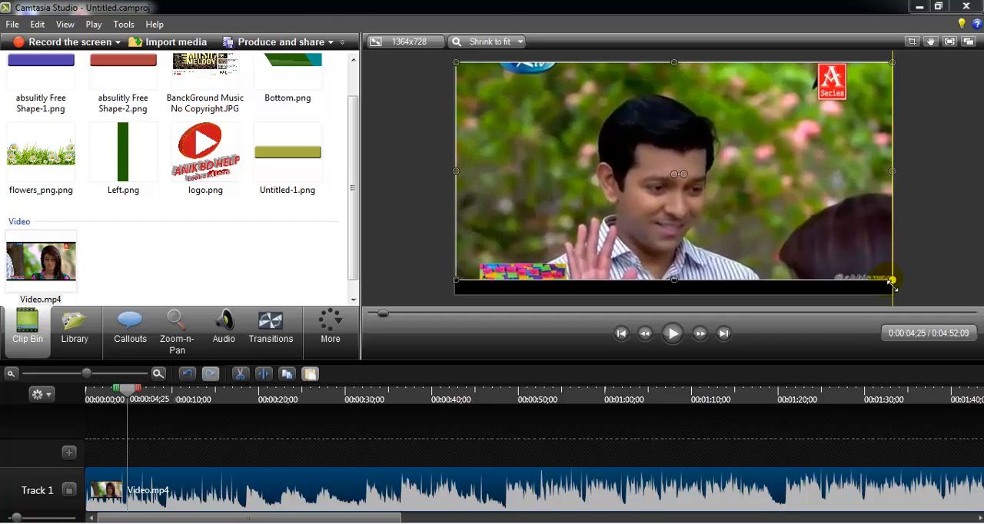
pyautogui.moveTo(678, 288); pyautogui.dragTo(683, 302)
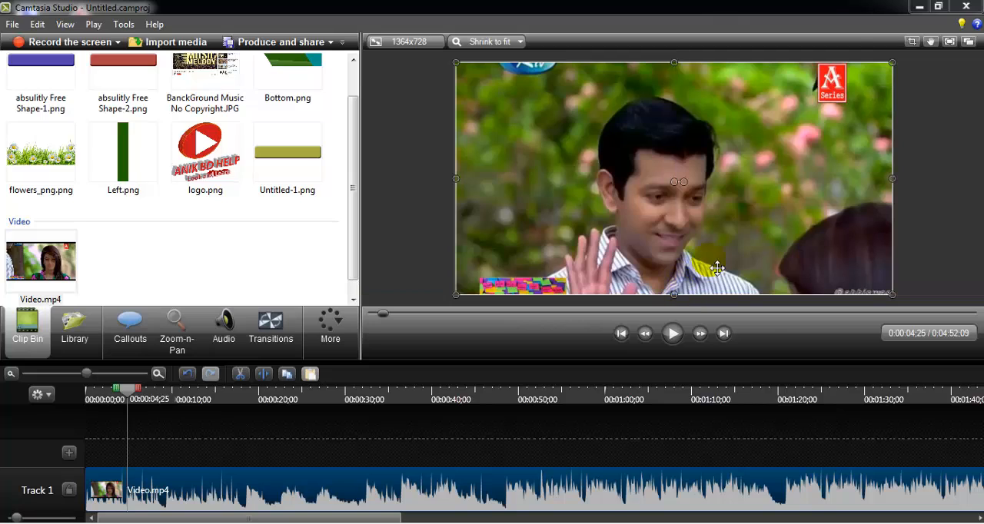
pyautogui.click(399, 255)
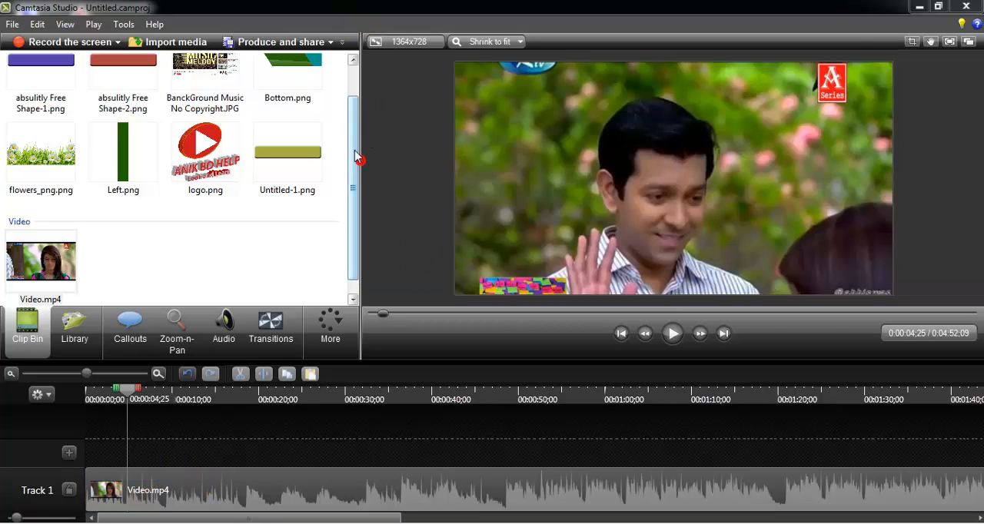
# - Add Left.png on Track 2 at about 10 seconds and extend it to 20 seconds
pyautogui.moveTo(355, 154); pyautogui.dragTo(341, 77)
pyautogui.click(131, 199)
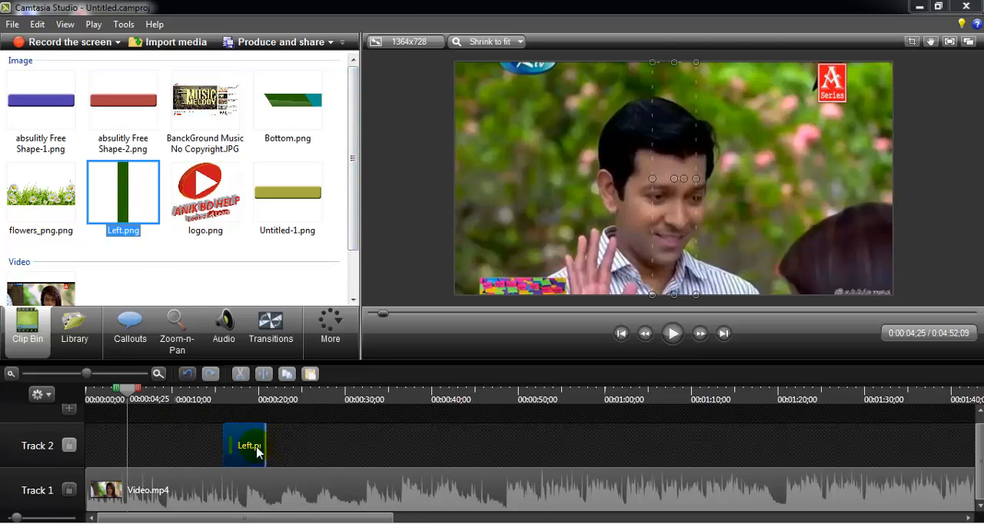
pyautogui.moveTo(257, 452); pyautogui.dragTo(191, 451)
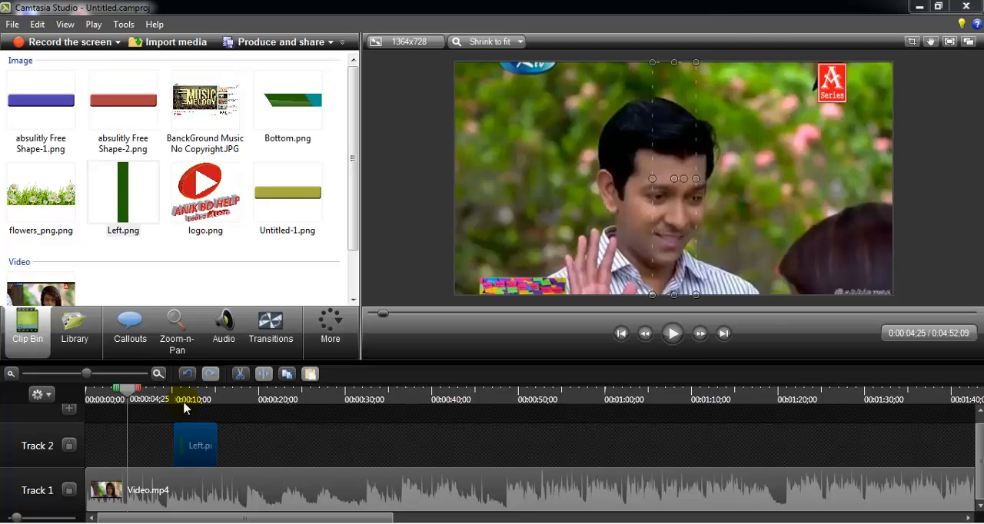
pyautogui.click(173, 397)
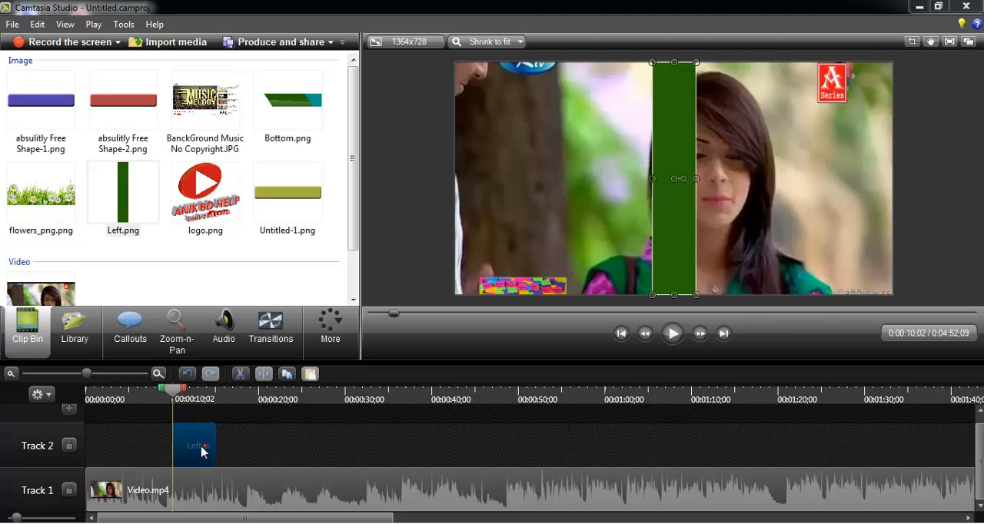
pyautogui.moveTo(221, 447); pyautogui.dragTo(259, 447)
# - Position the green Left.png bar along the canvas's left edge and widen it slightly
pyautogui.moveTo(692, 196); pyautogui.dragTo(518, 179)
pyautogui.click(233, 267)
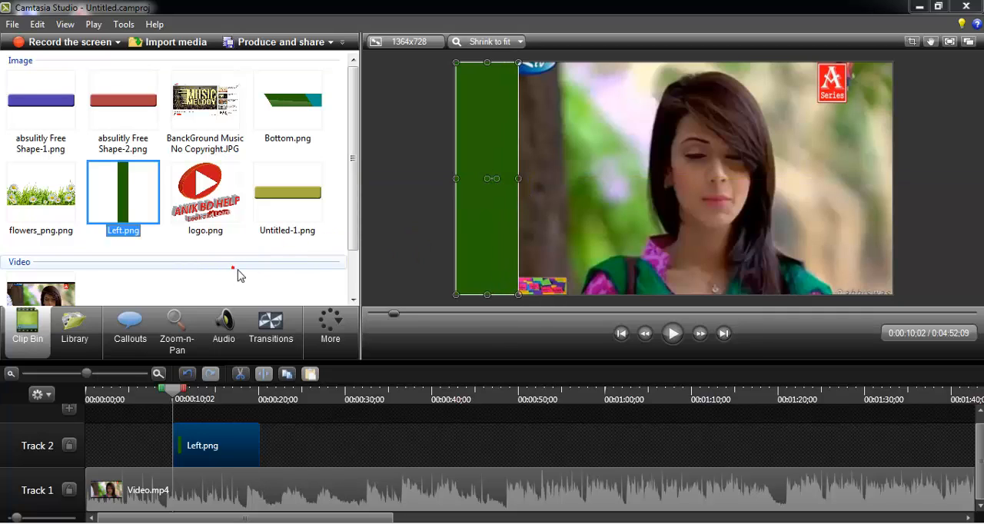
pyautogui.click(260, 268)
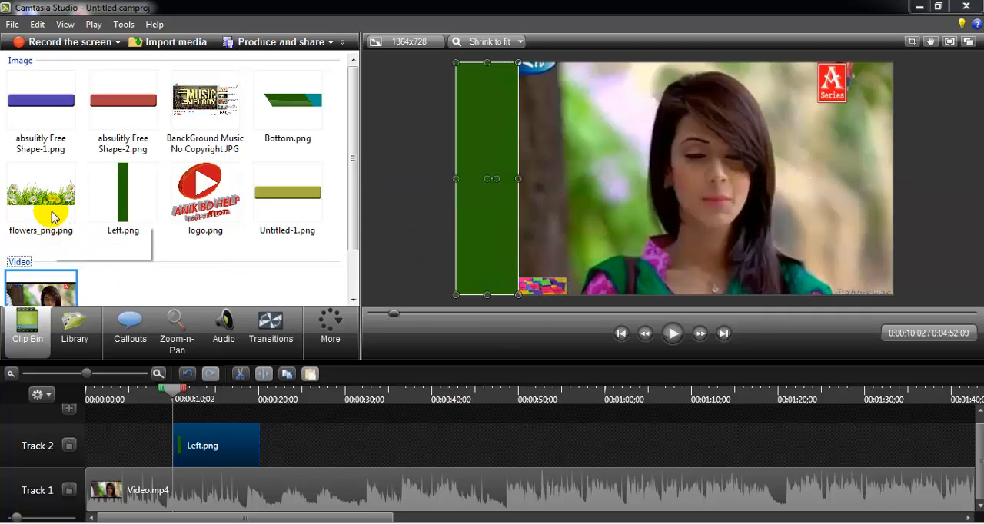
# - Add flowers_png.png on Track 3 from 10 to 20 seconds and shrink it to the green bar's width
pyautogui.moveTo(44, 217); pyautogui.dragTo(175, 373)
pyautogui.moveTo(194, 415); pyautogui.dragTo(259, 415)
pyautogui.moveTo(659, 208); pyautogui.dragTo(551, 221)
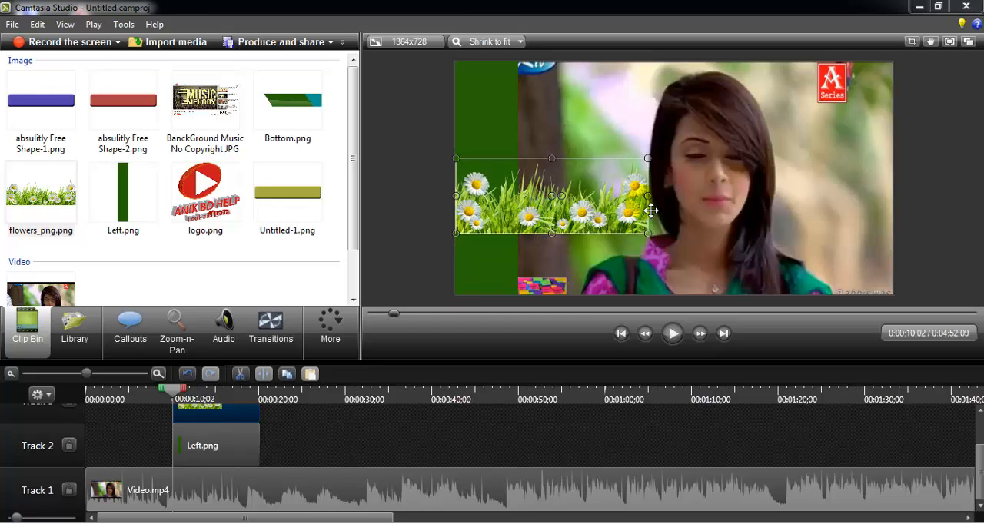
pyautogui.moveTo(654, 200); pyautogui.dragTo(525, 202)
pyautogui.moveTo(489, 159); pyautogui.dragTo(492, 204)
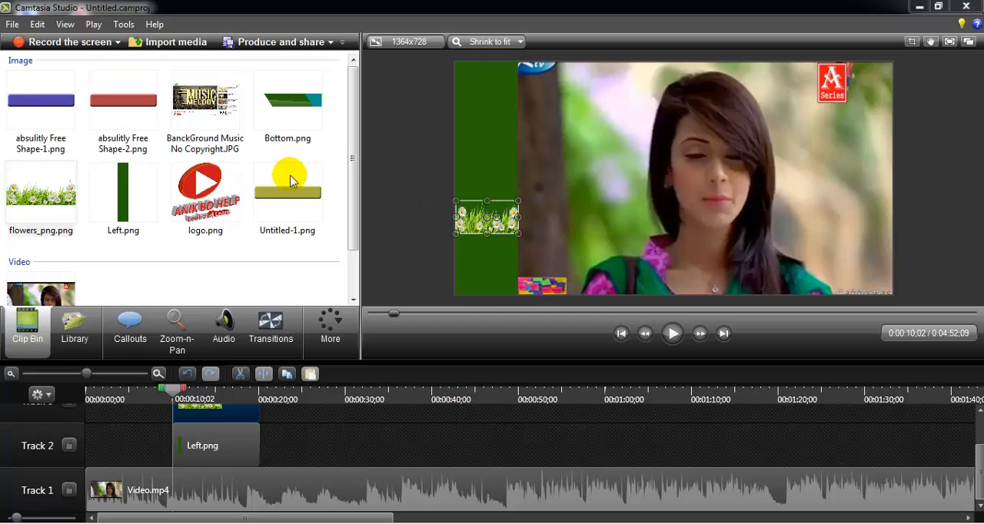
# - Add Bottom.png on Track 4 above the flowers clip, spanning about 10 to 20 seconds
pyautogui.click(283, 106)
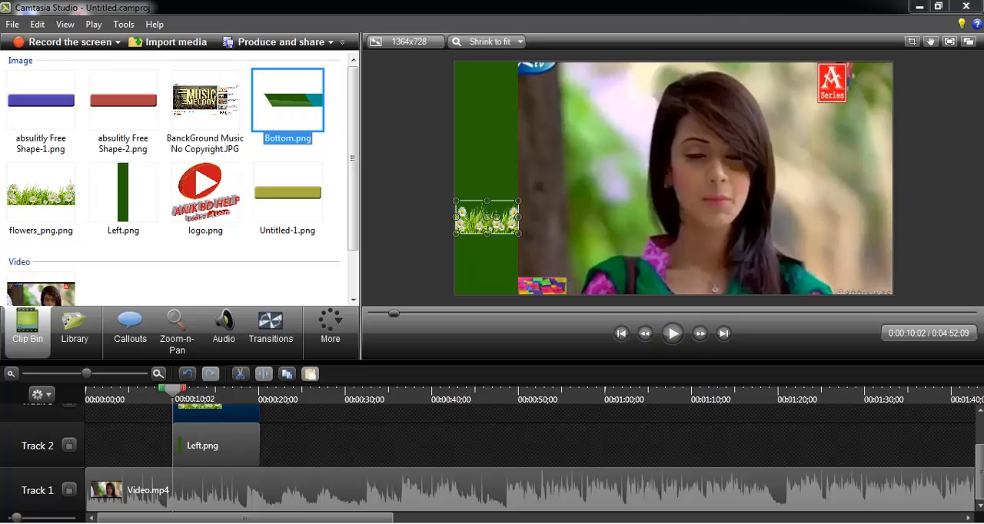
pyautogui.scroll(2, 530, 458)
pyautogui.moveTo(277, 83); pyautogui.dragTo(288, 201)
pyautogui.moveTo(204, 430); pyautogui.dragTo(260, 416)
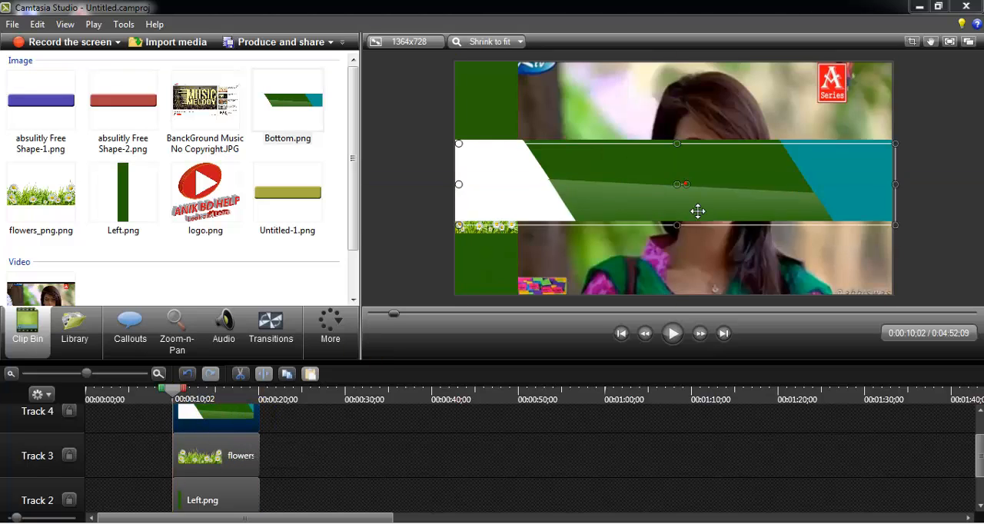
# - Move the Bottom.png banner to the canvas's bottom edge and reduce its height, keeping the full canvas width
pyautogui.moveTo(696, 210); pyautogui.dragTo(694, 262)
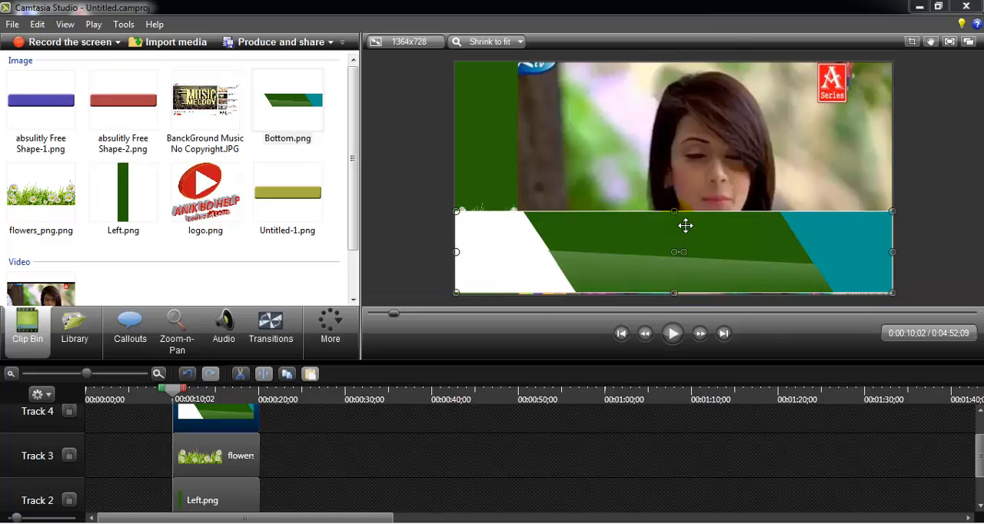
pyautogui.moveTo(685, 230)
pyautogui.mouseDown()
pyautogui.moveTo(676, 244)
pyautogui.moveTo(675, 234)
pyautogui.mouseUp()
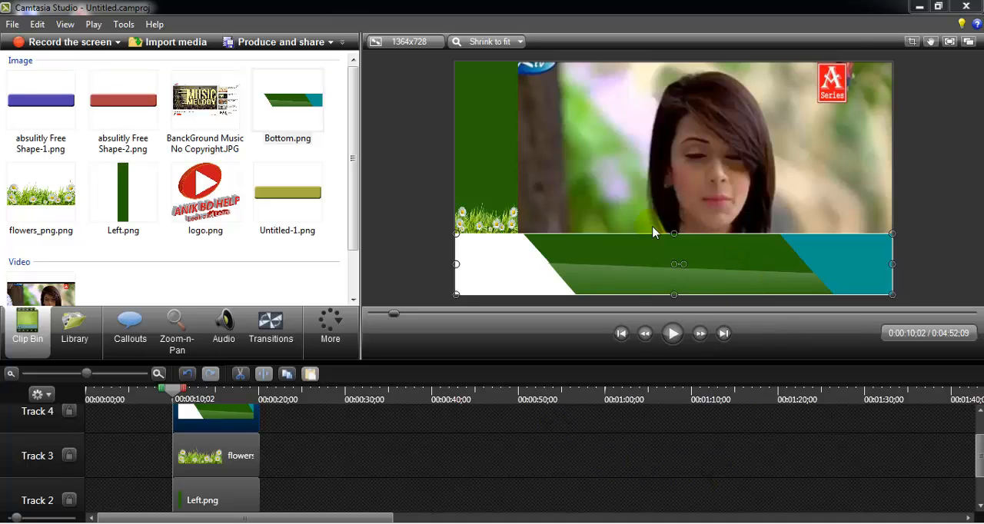
pyautogui.moveTo(673, 234); pyautogui.dragTo(677, 248)
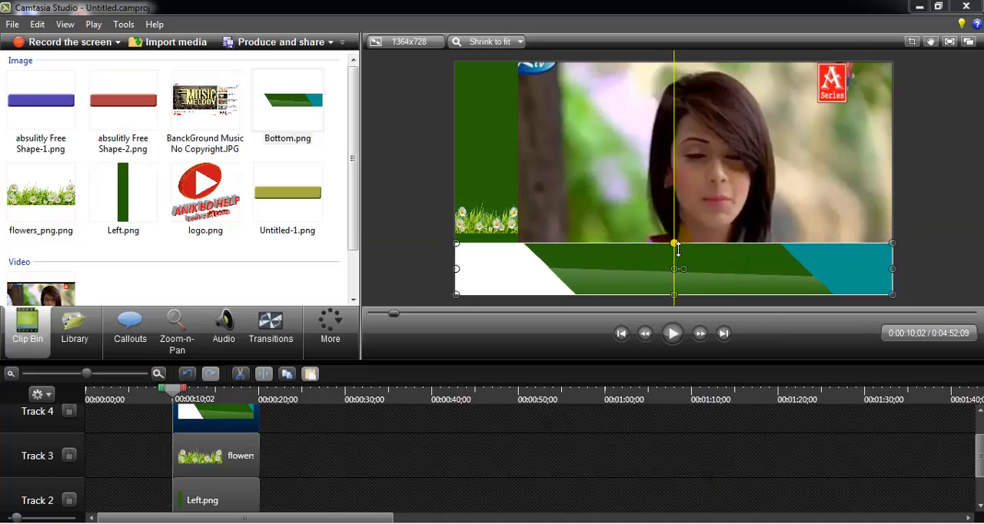
pyautogui.click(565, 463)
# - Move the flowers image down so it rests on the upper edge of the bottom banner
pyautogui.click(487, 216)
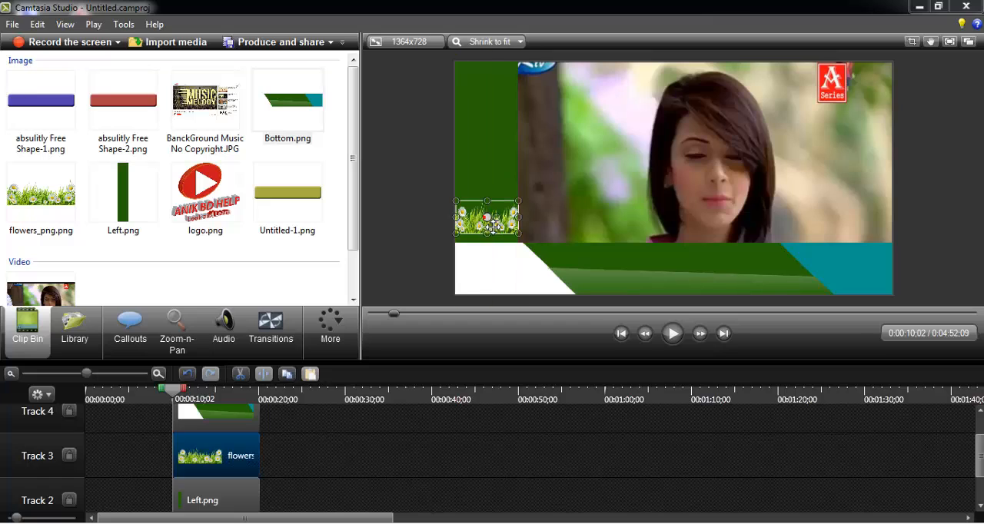
pyautogui.moveTo(498, 221); pyautogui.dragTo(499, 221)
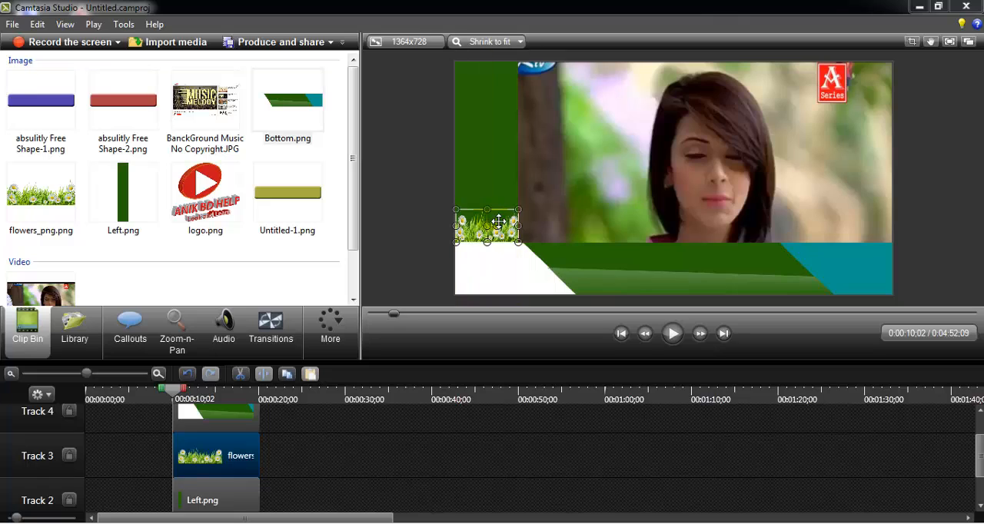
pyautogui.click(344, 505)
pyautogui.click(450, 469)
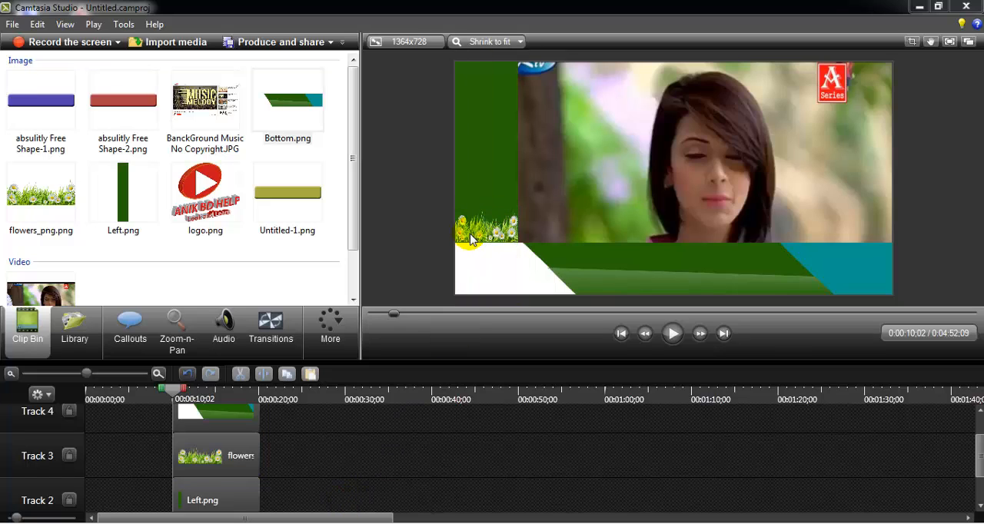
pyautogui.moveTo(465, 234); pyautogui.dragTo(478, 243)
pyautogui.click(355, 451)
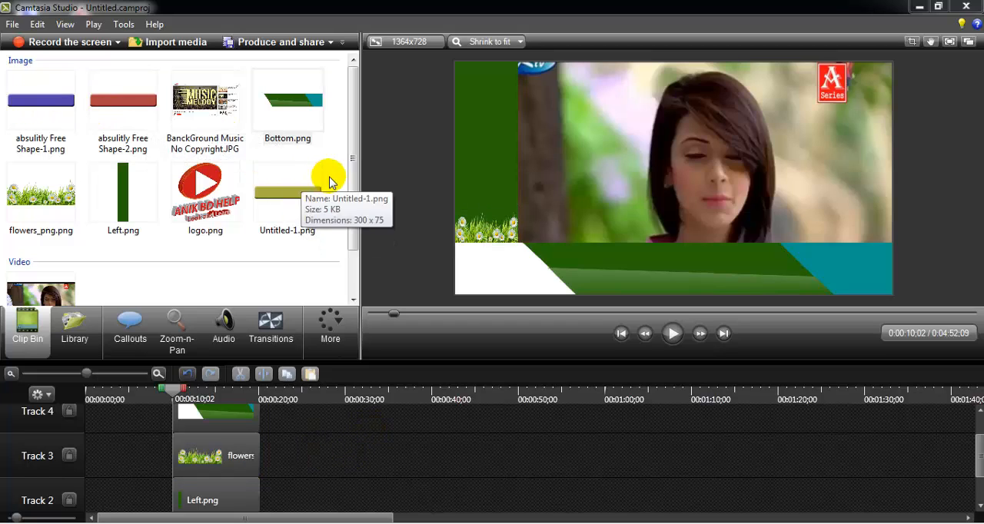
# - Place absulitly Free Shape-1.png, absulitly Free Shape-2.png and Untitled-1.png on Tracks 4, 3 and 2 at about 23 seconds
pyautogui.moveTo(353, 185); pyautogui.dragTo(352, 185)
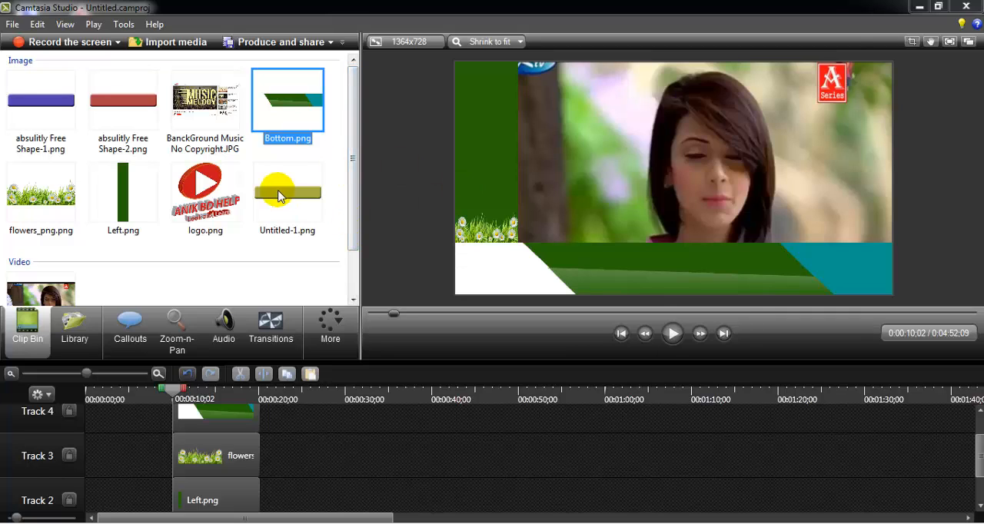
pyautogui.moveTo(42, 104); pyautogui.dragTo(296, 424)
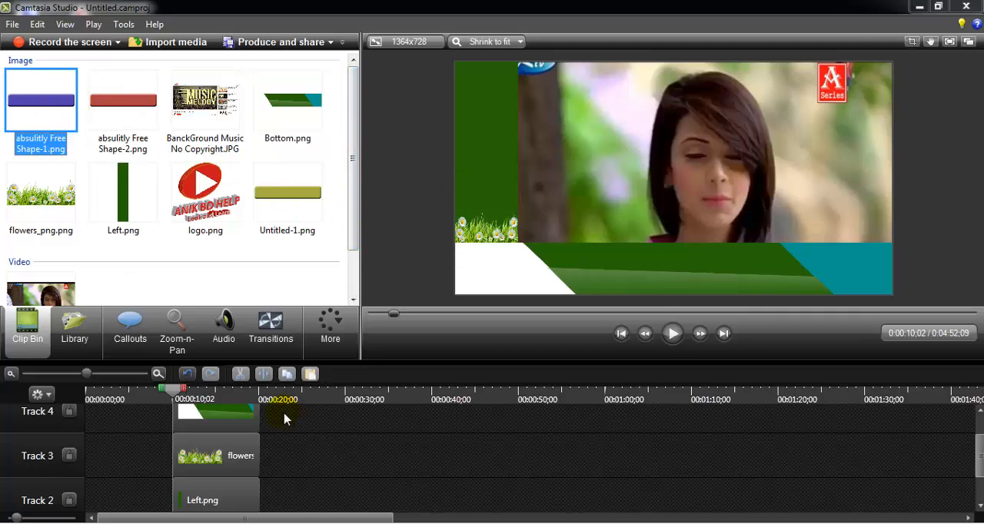
pyautogui.moveTo(110, 88); pyautogui.dragTo(301, 464)
pyautogui.moveTo(278, 188); pyautogui.dragTo(304, 482)
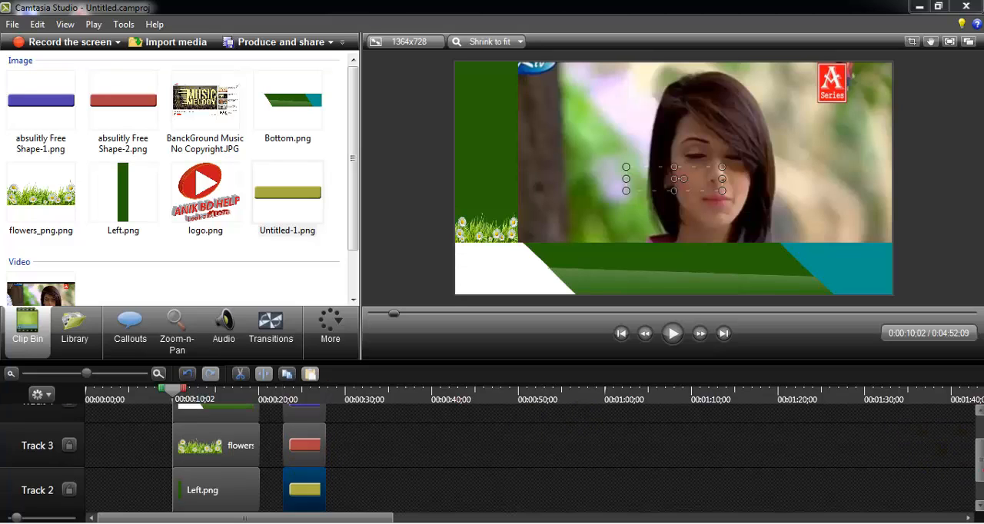
# - Move the blue, red and yellow shape clips together onto Tracks 7, 6 and 5, spanning about 15 to 20 seconds
pyautogui.scroll(1, 926, 461)
pyautogui.moveTo(351, 429); pyautogui.dragTo(295, 519)
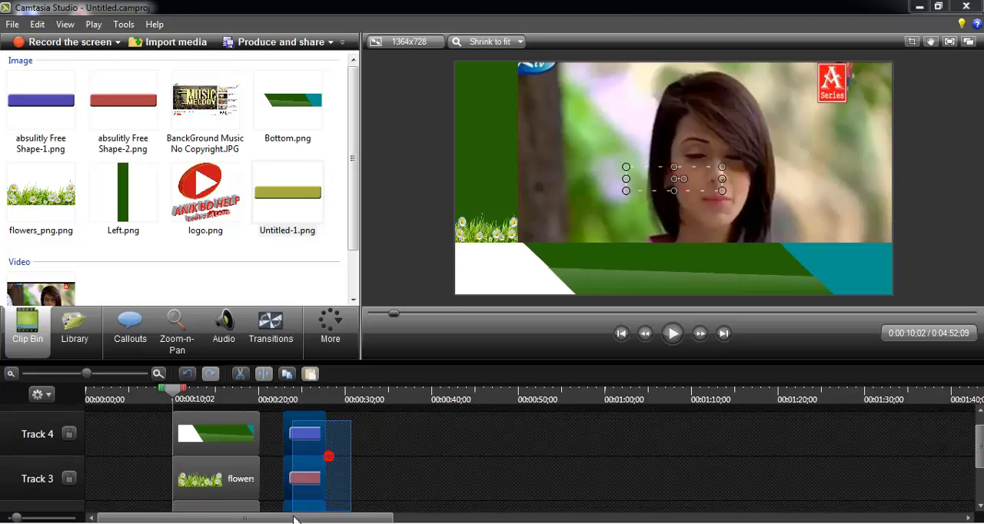
pyautogui.moveTo(289, 432); pyautogui.dragTo(228, 434)
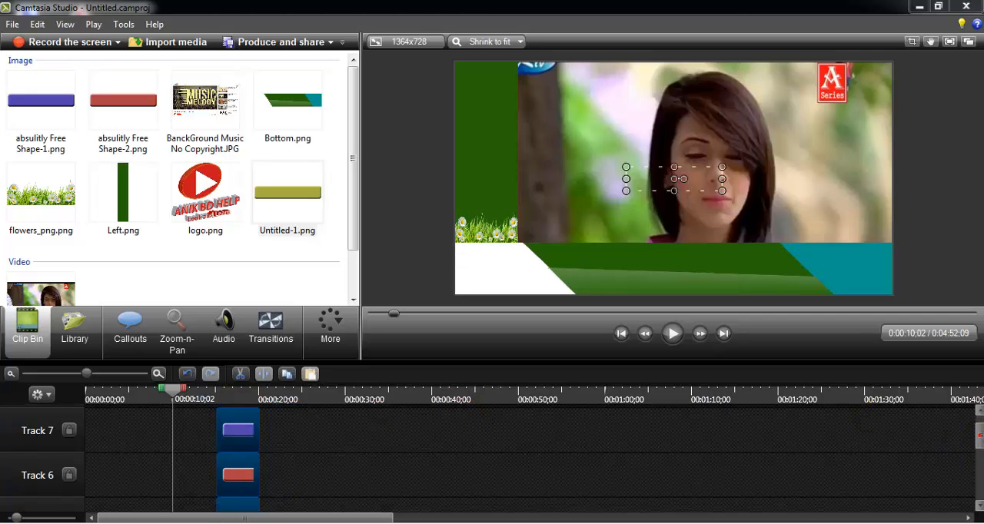
# - Extend the starts of the yellow, red and blue shape clips on Tracks 5, 6 and 7 back to about 10 seconds
pyautogui.scroll(-2, 979, 442)
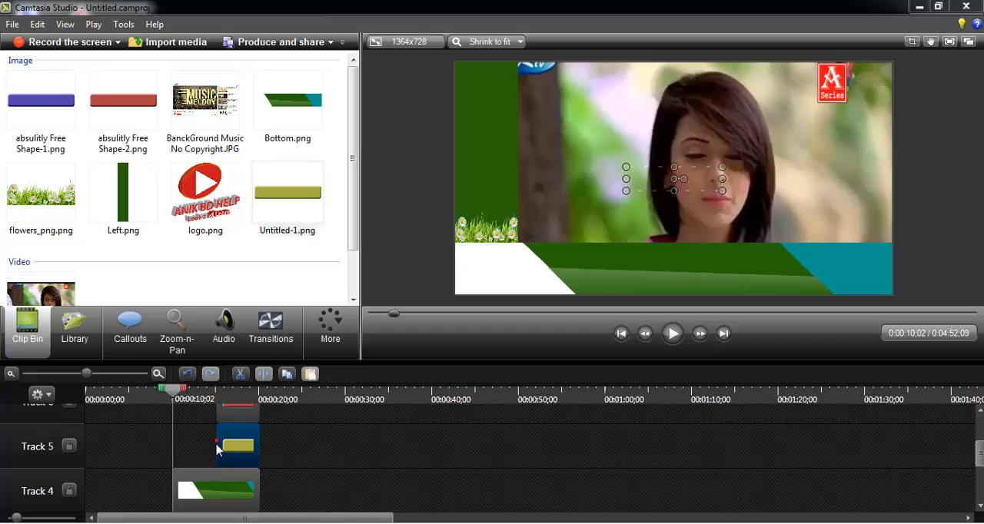
pyautogui.moveTo(216, 446); pyautogui.dragTo(179, 455)
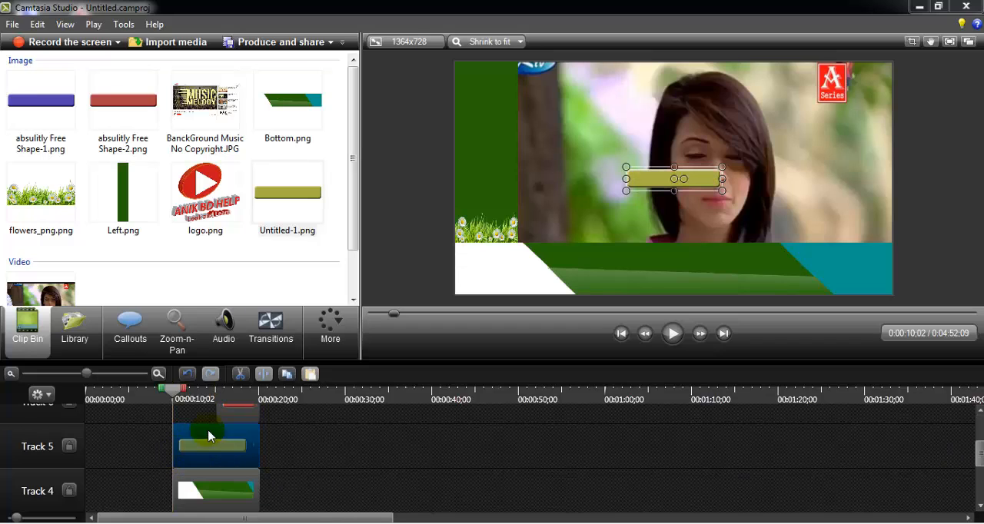
pyautogui.moveTo(226, 414); pyautogui.dragTo(174, 415)
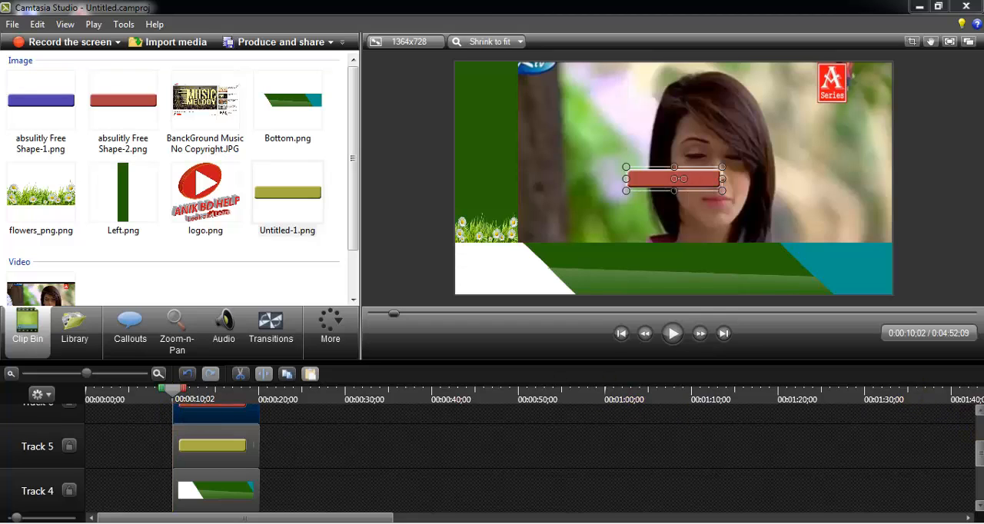
pyautogui.moveTo(980, 454); pyautogui.dragTo(980, 438)
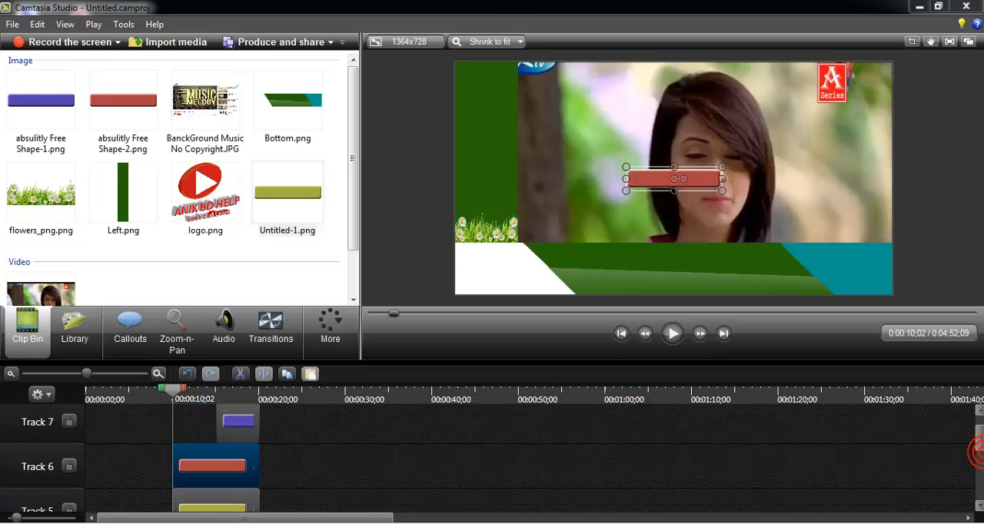
pyautogui.click(216, 426)
pyautogui.moveTo(226, 423); pyautogui.dragTo(178, 423)
# - Move the three shapes together onto the green vertical bar above the flowers and narrow them to the bar's width
pyautogui.moveTo(306, 421); pyautogui.dragTo(252, 496)
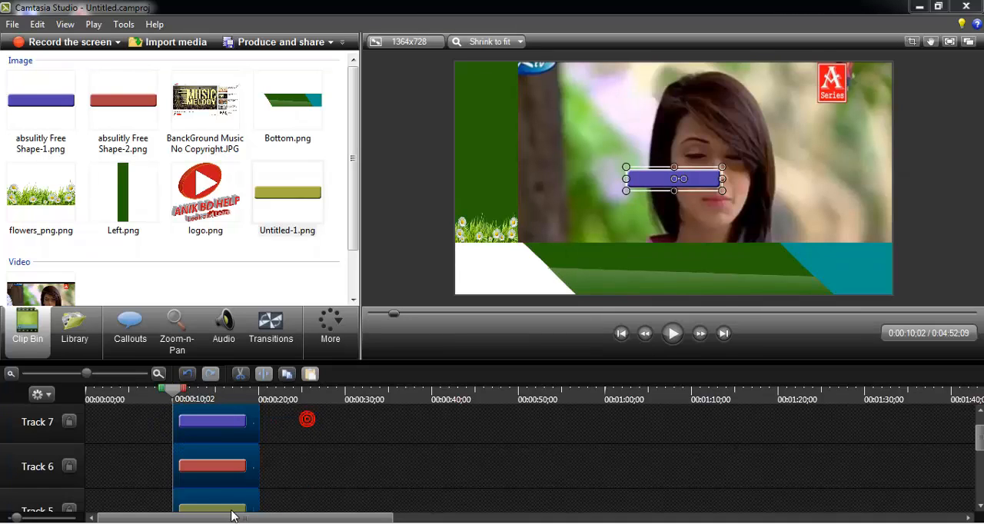
pyautogui.moveTo(517, 206); pyautogui.dragTo(491, 193)
pyautogui.moveTo(552, 180); pyautogui.dragTo(518, 184)
pyautogui.click(411, 467)
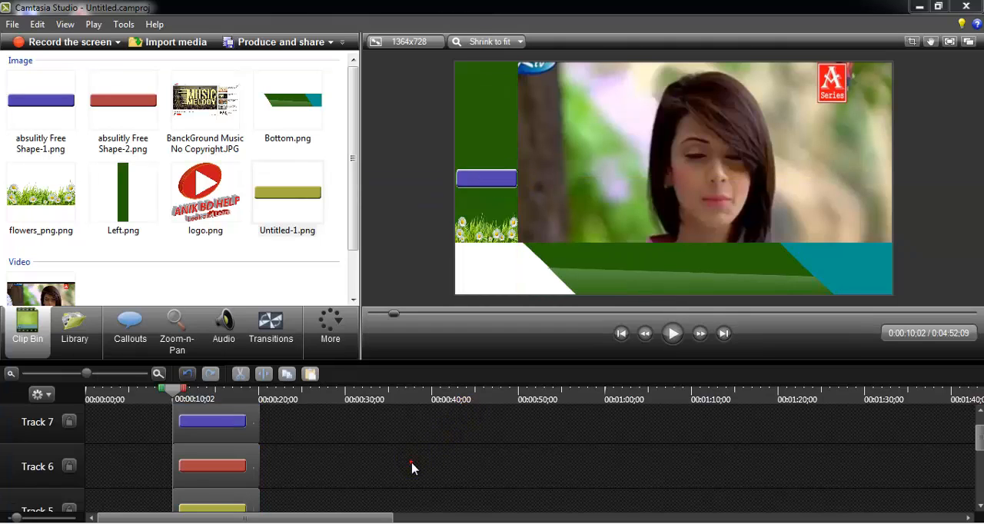
# - Split the three shape clips on Tracks 5, 6 and 7 at 00:00:10;24
pyautogui.moveTo(174, 393); pyautogui.dragTo(180, 394)
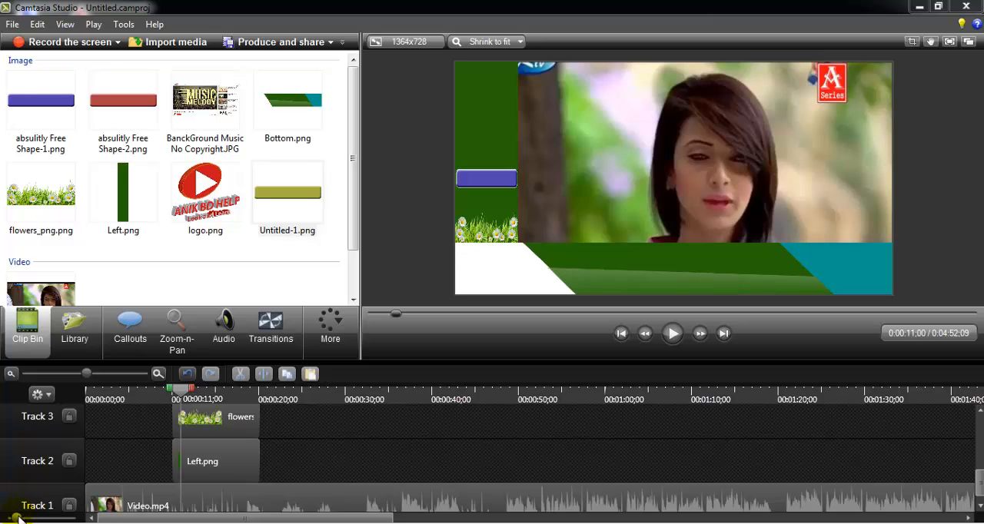
pyautogui.moveTo(18, 517); pyautogui.dragTo(0, 517)
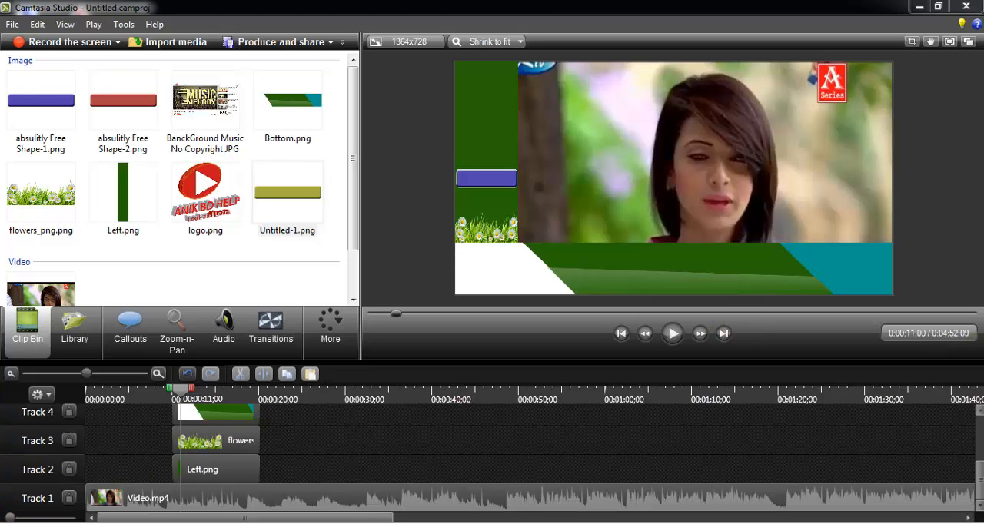
pyautogui.scroll(3, 492, 458)
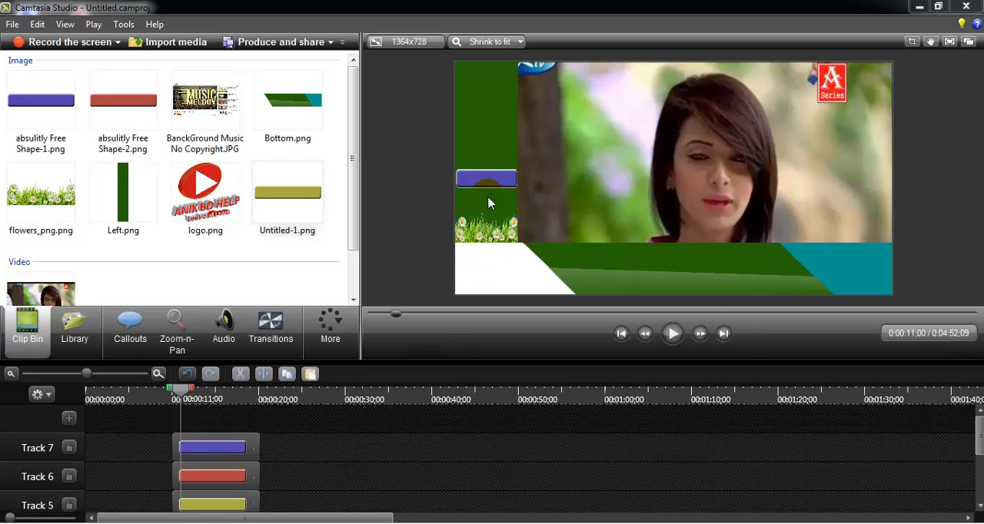
pyautogui.click(182, 399)
pyautogui.moveTo(182, 397); pyautogui.dragTo(183, 398)
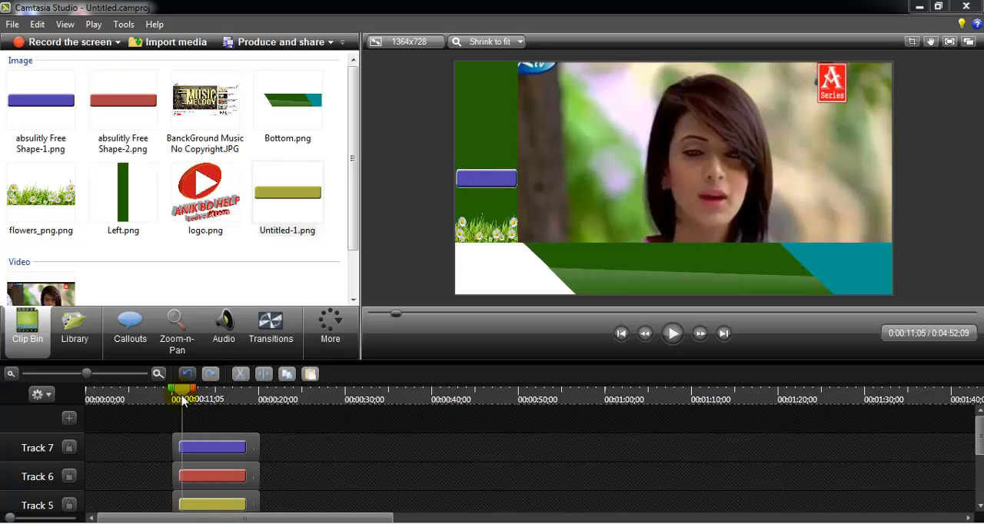
pyautogui.click(95, 377)
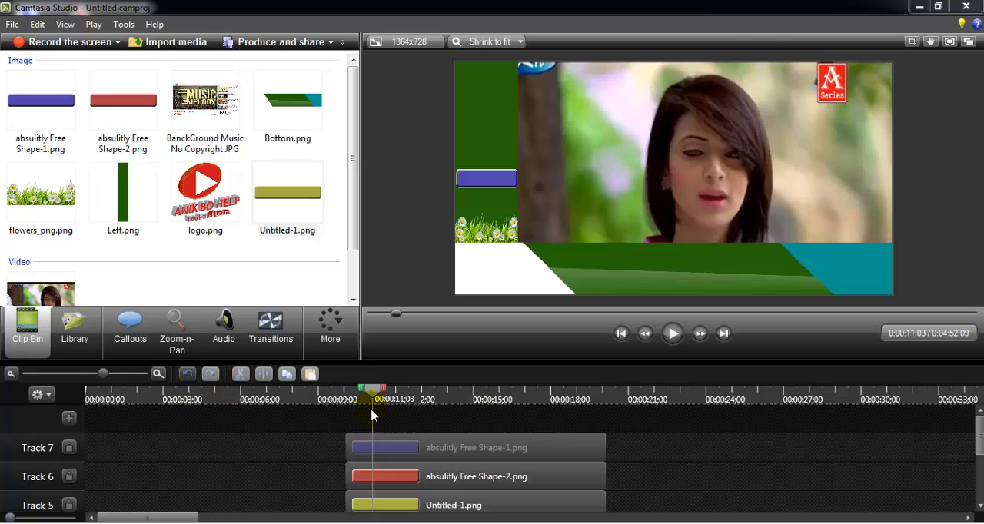
pyautogui.moveTo(369, 397); pyautogui.dragTo(355, 509)
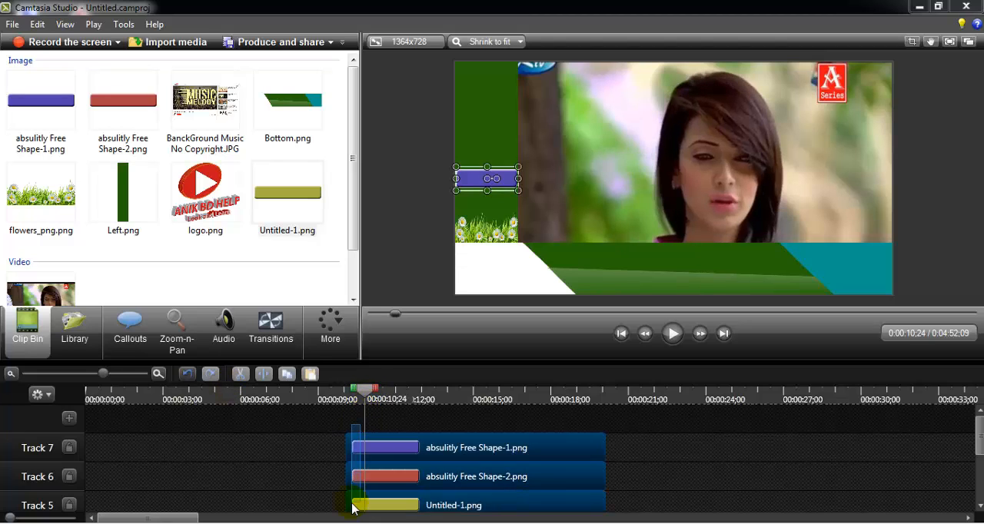
pyautogui.click(264, 375)
# - Split the remaining long shape clips on Tracks 5 to 7 at 00:00:11;12 and again at 00:00:12;00
pyautogui.moveTo(367, 393); pyautogui.dragTo(380, 507)
pyautogui.click(270, 373)
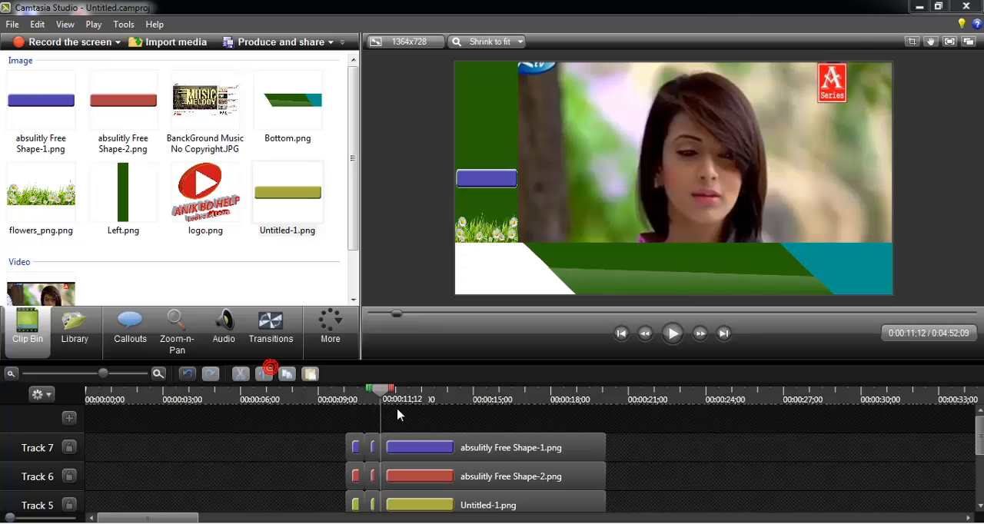
pyautogui.moveTo(382, 396); pyautogui.dragTo(400, 407)
pyautogui.moveTo(419, 467); pyautogui.dragTo(428, 514)
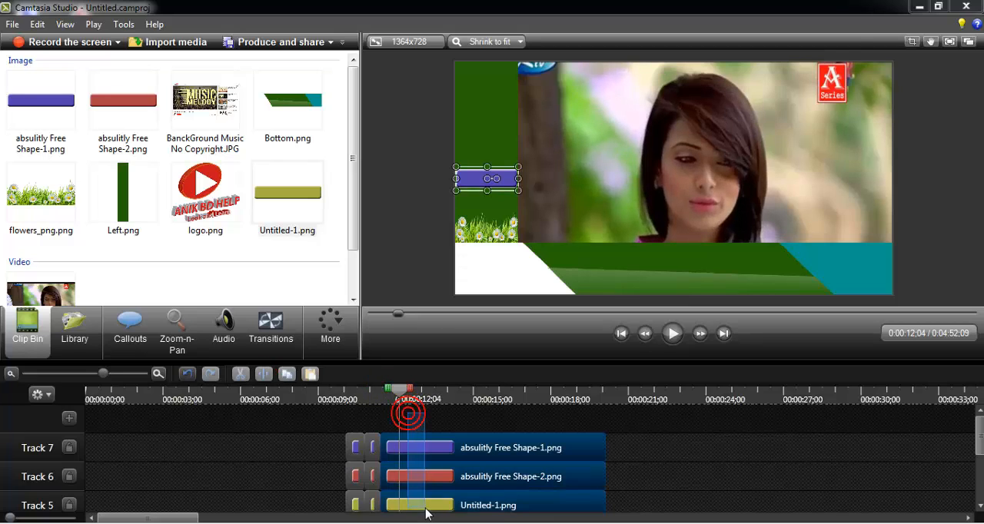
pyautogui.click(273, 392)
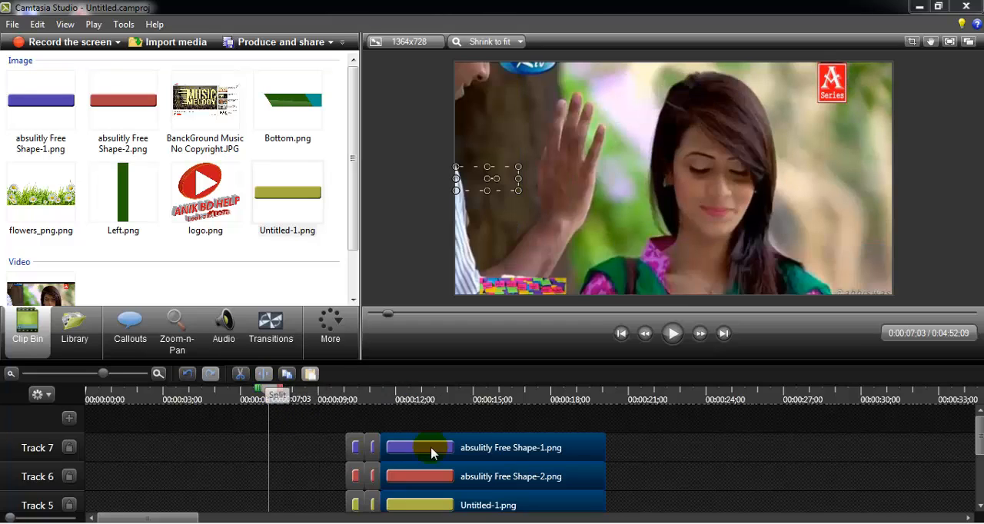
pyautogui.click(399, 403)
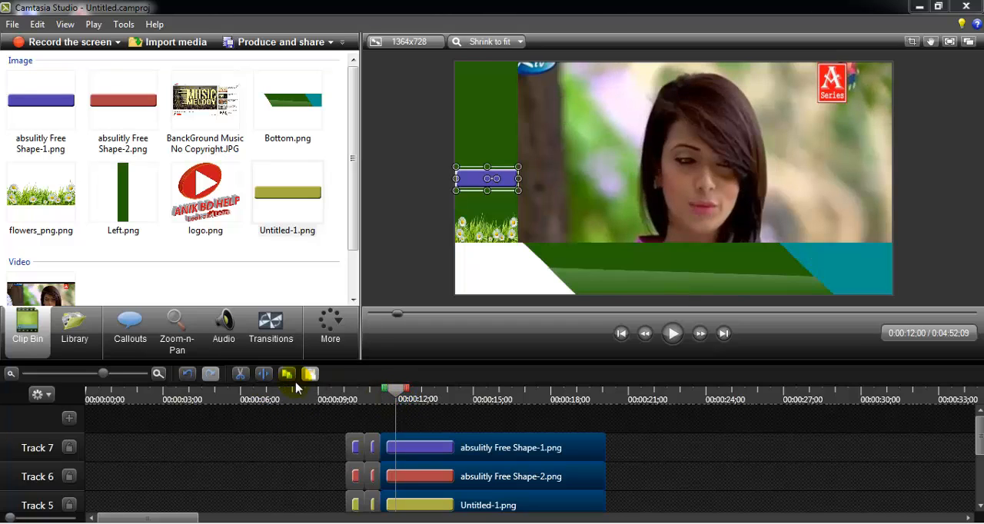
pyautogui.click(263, 374)
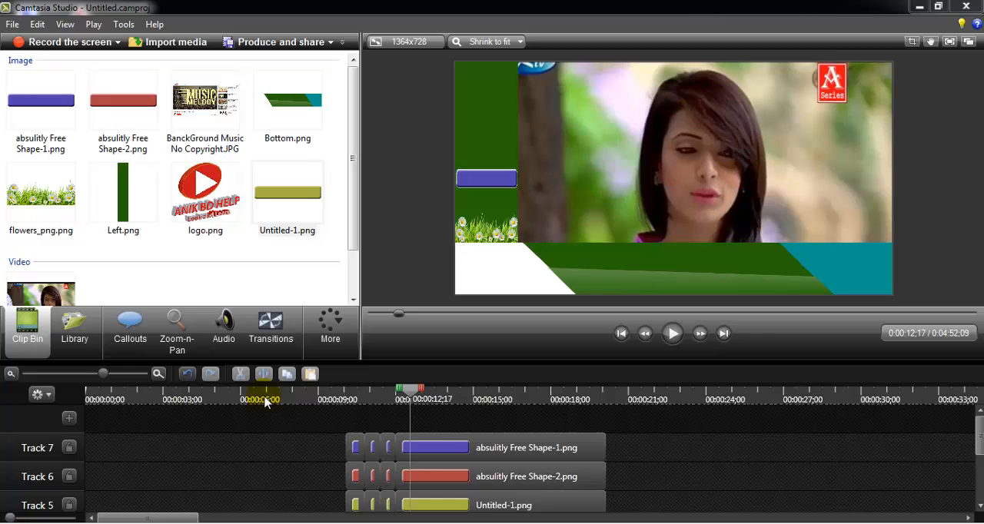
# - Split the remaining long shape clips at intervals of about 18 frames, from 00:00:12;17 through 00:00:14;11
pyautogui.moveTo(412, 393); pyautogui.dragTo(413, 397)
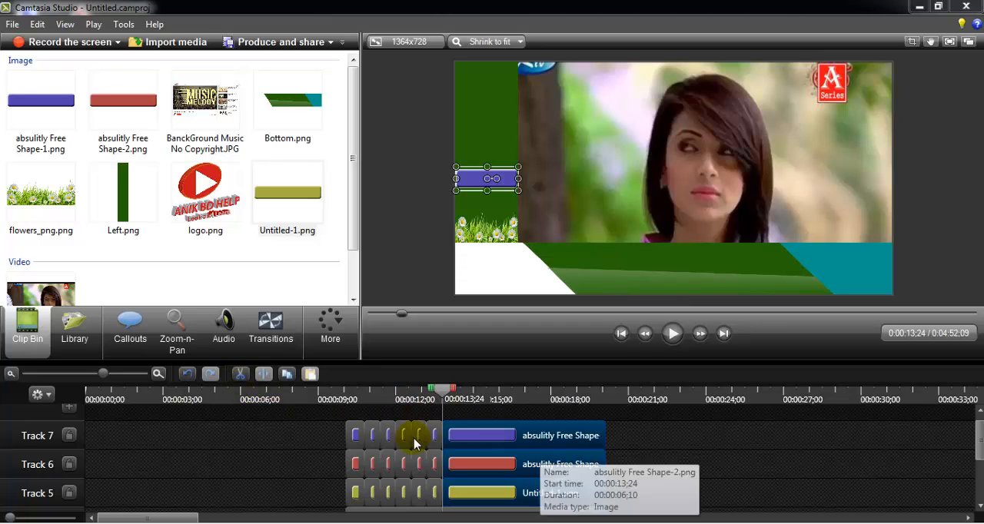
pyautogui.click(456, 396)
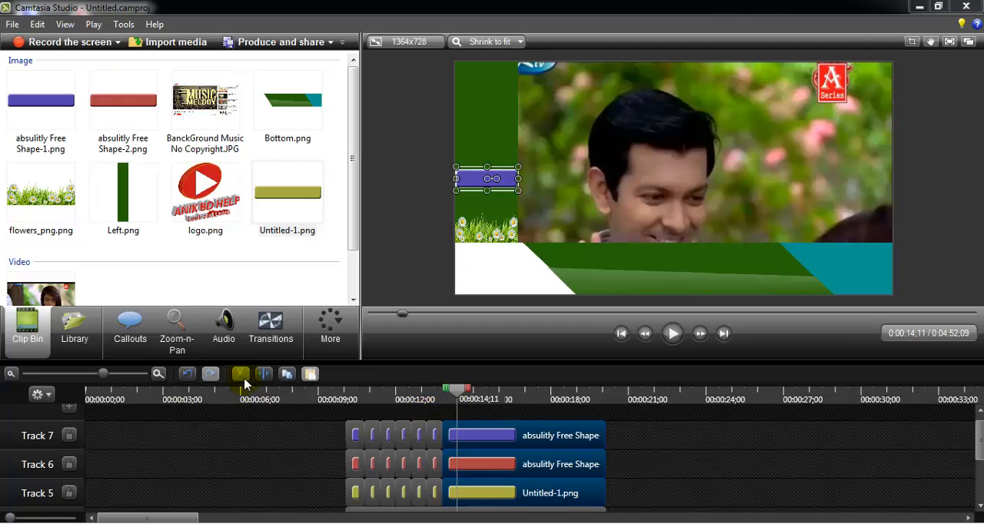
pyautogui.click(266, 376)
# - Split the remaining long blue, red and yellow clips at 00:00:15;01 and 00:00:15;19
pyautogui.moveTo(644, 437); pyautogui.dragTo(545, 497)
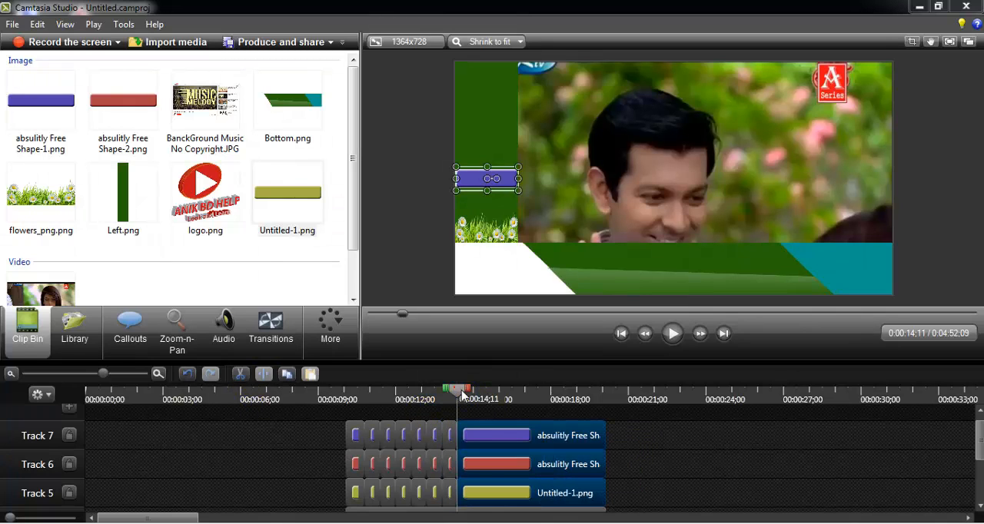
pyautogui.moveTo(461, 394); pyautogui.dragTo(472, 399)
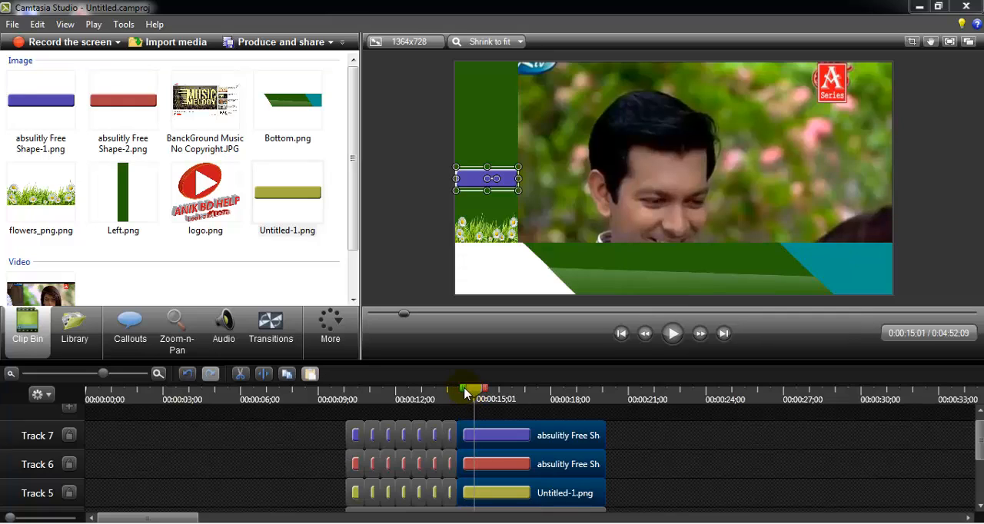
pyautogui.click(263, 373)
pyautogui.moveTo(632, 432); pyautogui.dragTo(538, 496)
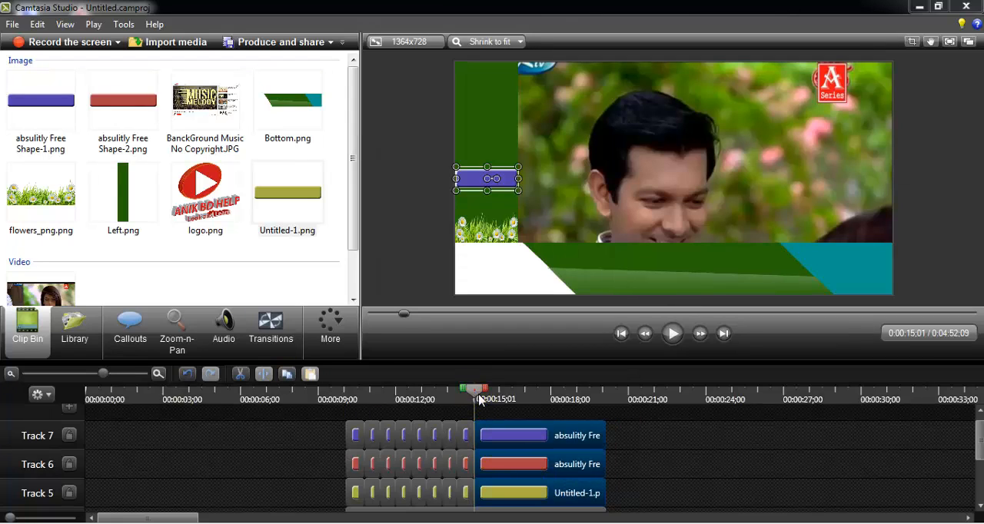
pyautogui.moveTo(478, 399); pyautogui.dragTo(489, 398)
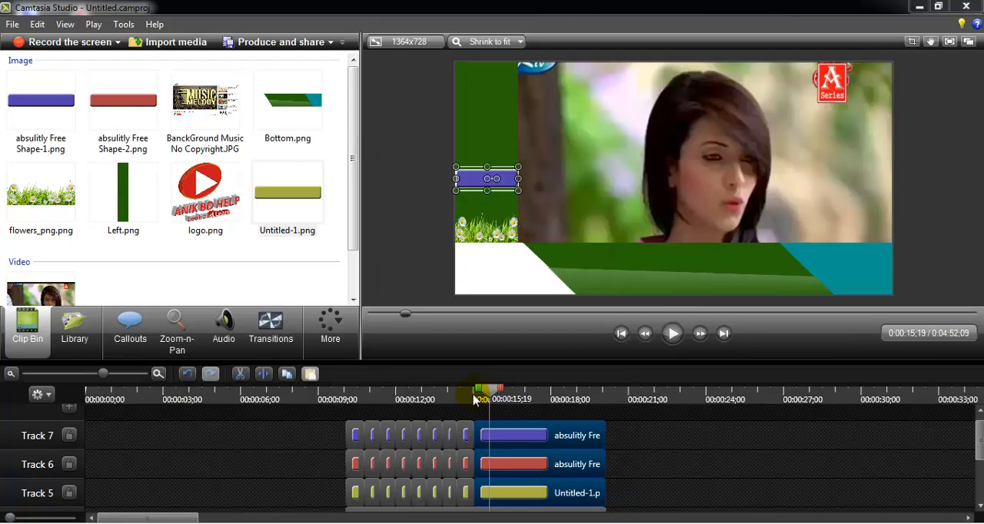
pyautogui.click(257, 374)
# - Split the remaining long blue, red and yellow clips at 00:00:16;06 and 00:00:16;24
pyautogui.moveTo(644, 428); pyautogui.dragTo(548, 497)
pyautogui.moveTo(498, 396); pyautogui.dragTo(504, 397)
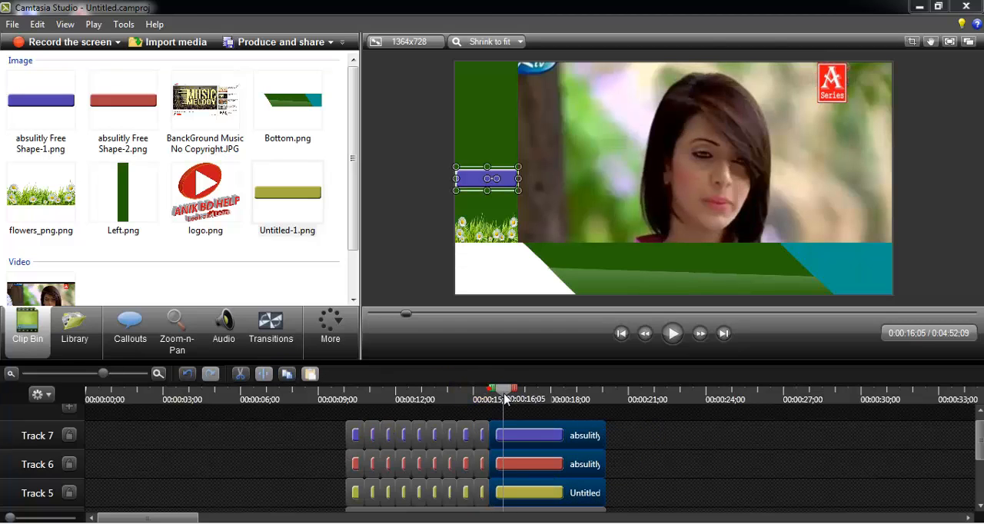
pyautogui.click(264, 375)
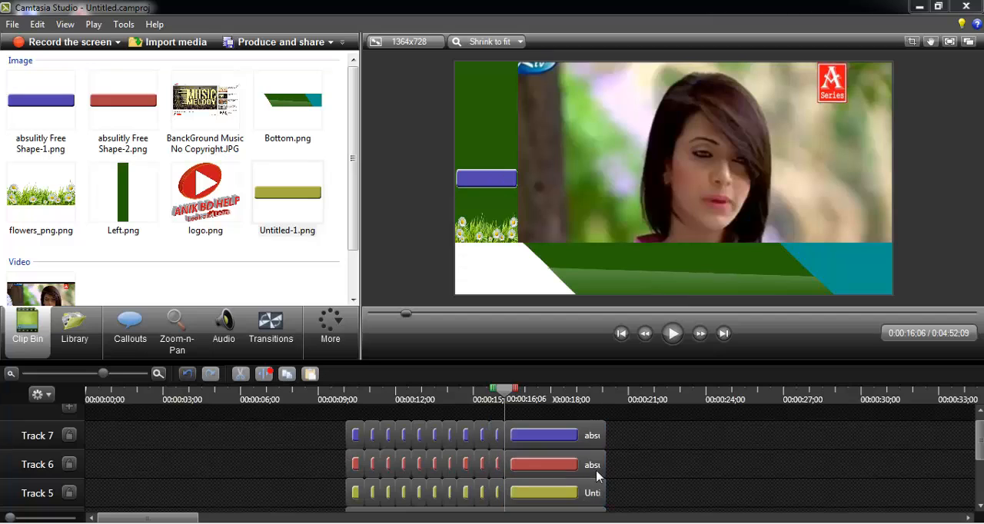
pyautogui.moveTo(504, 394)
pyautogui.mouseDown()
pyautogui.moveTo(529, 401)
pyautogui.moveTo(500, 399)
pyautogui.moveTo(519, 400)
pyautogui.mouseUp()
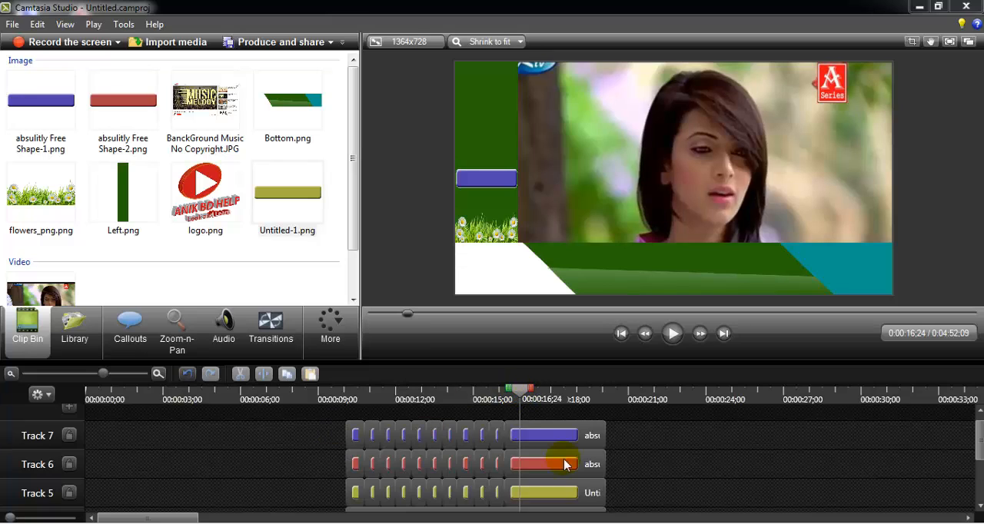
pyautogui.moveTo(642, 436); pyautogui.dragTo(547, 500)
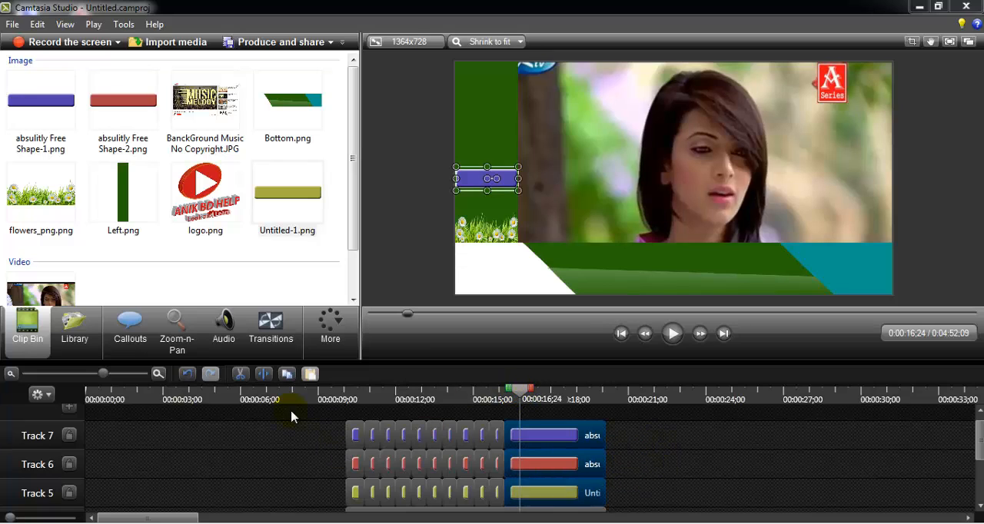
pyautogui.click(265, 375)
# - Split the remaining long blue, red and yellow clips at 00:00:17;12 and 00:00:18;02
pyautogui.moveTo(521, 402); pyautogui.dragTo(537, 403)
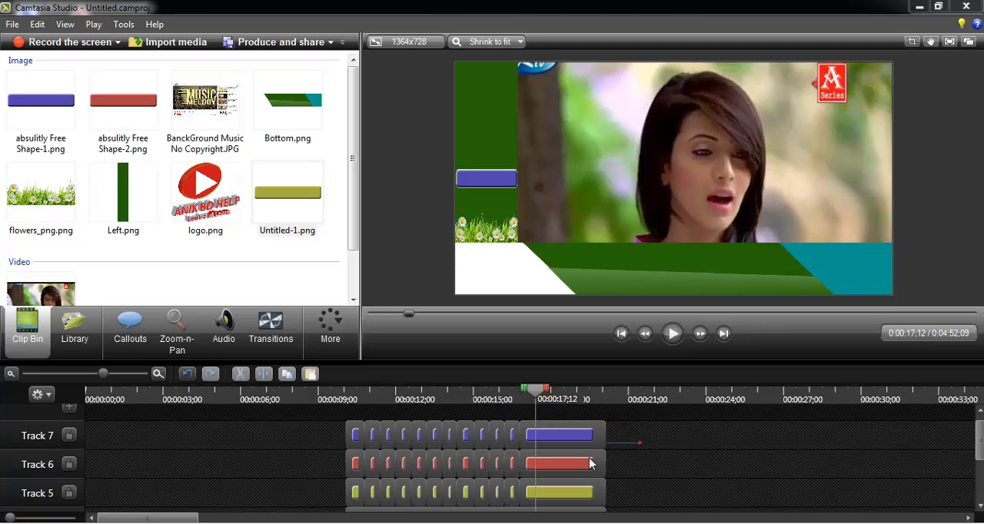
pyautogui.moveTo(590, 464); pyautogui.dragTo(567, 493)
pyautogui.click(264, 375)
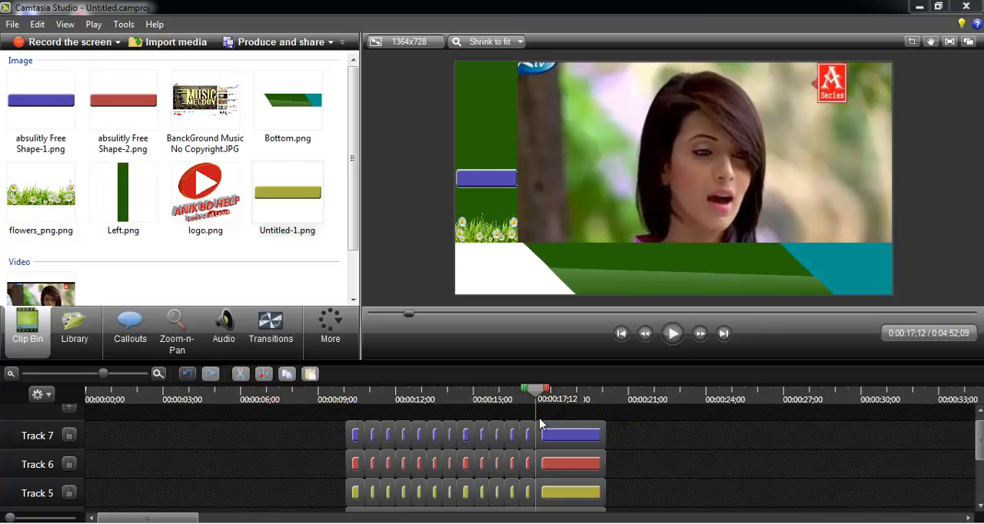
pyautogui.moveTo(535, 401); pyautogui.dragTo(553, 402)
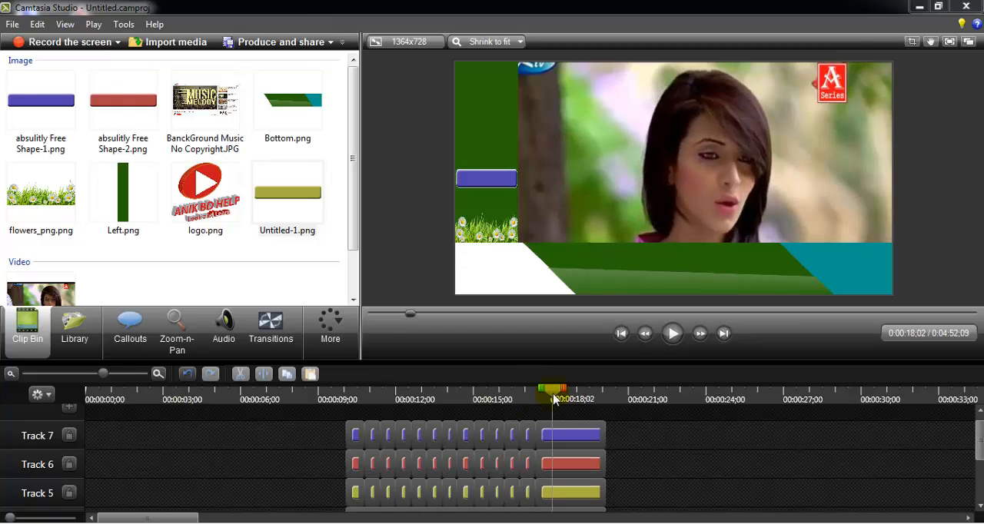
pyautogui.moveTo(623, 443); pyautogui.dragTo(538, 504)
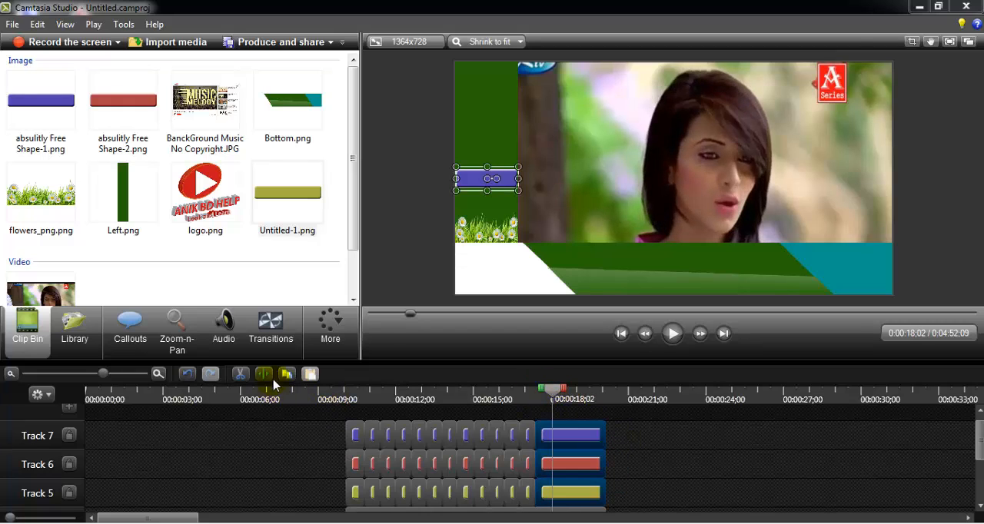
pyautogui.press('s')
# - Split the remaining long blue, red and yellow clips at 00:00:18;19, 00:00:19;06 and 00:00:19;19
pyautogui.moveTo(554, 395); pyautogui.dragTo(573, 399)
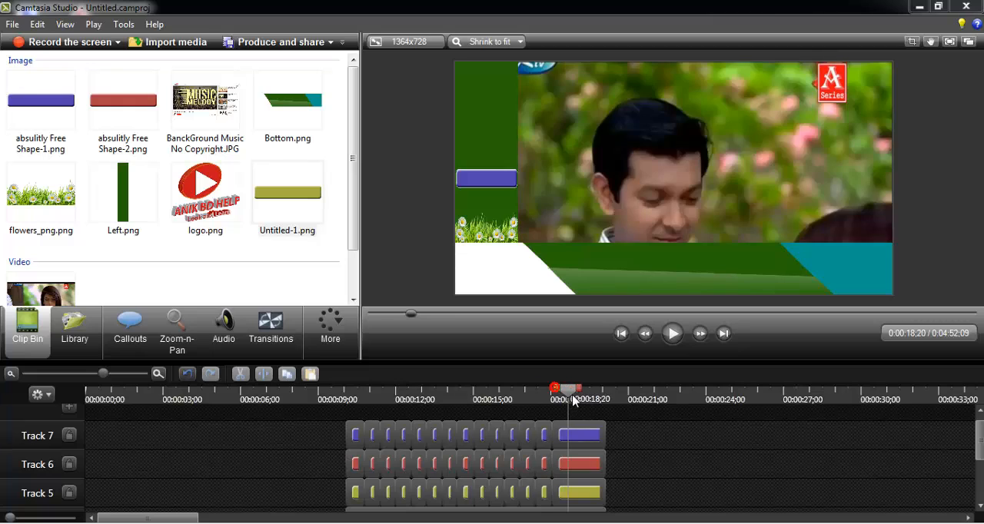
pyautogui.moveTo(612, 439); pyautogui.dragTo(584, 501)
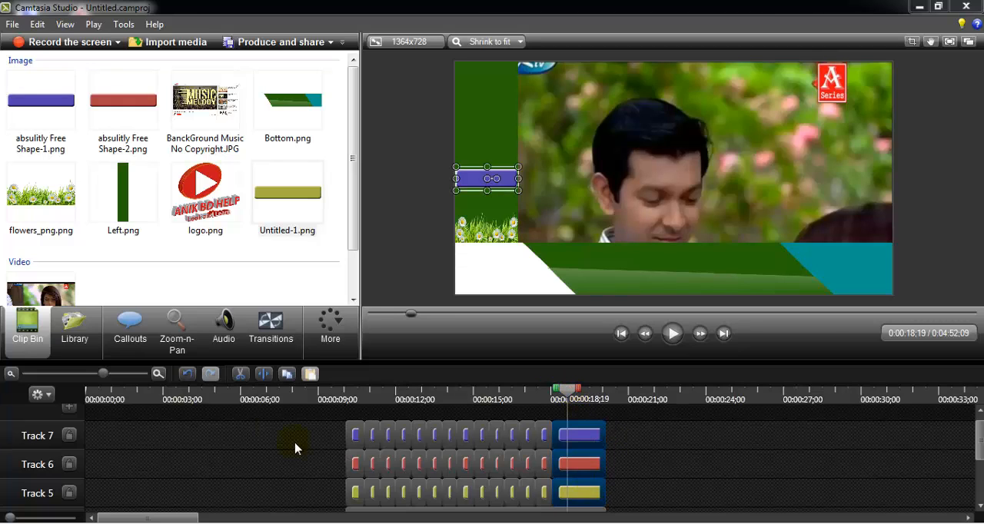
pyautogui.press('s')
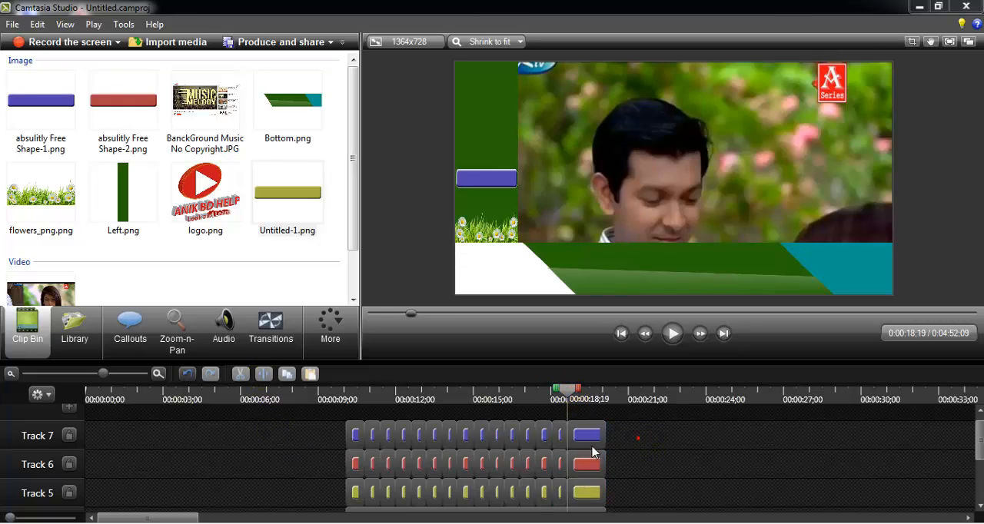
pyautogui.moveTo(592, 452); pyautogui.dragTo(573, 496)
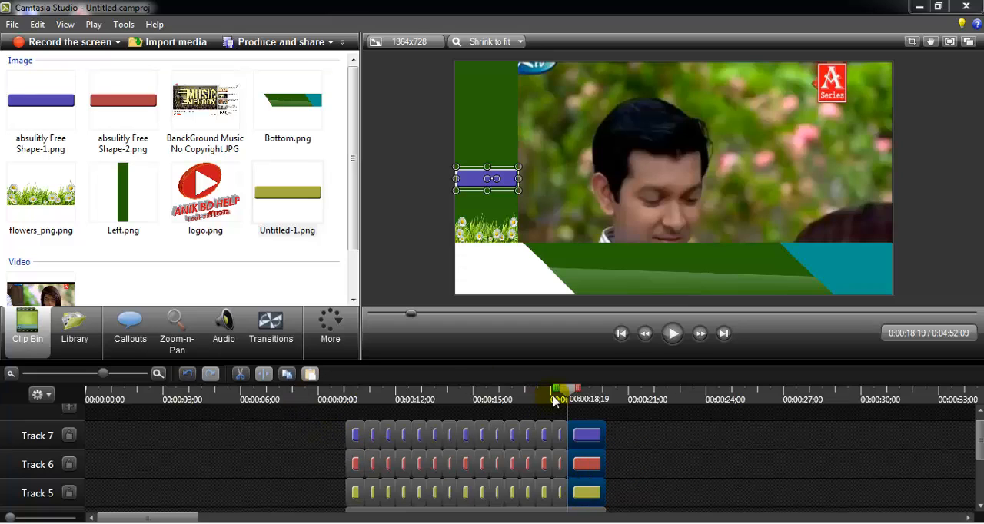
pyautogui.moveTo(555, 400); pyautogui.dragTo(582, 397)
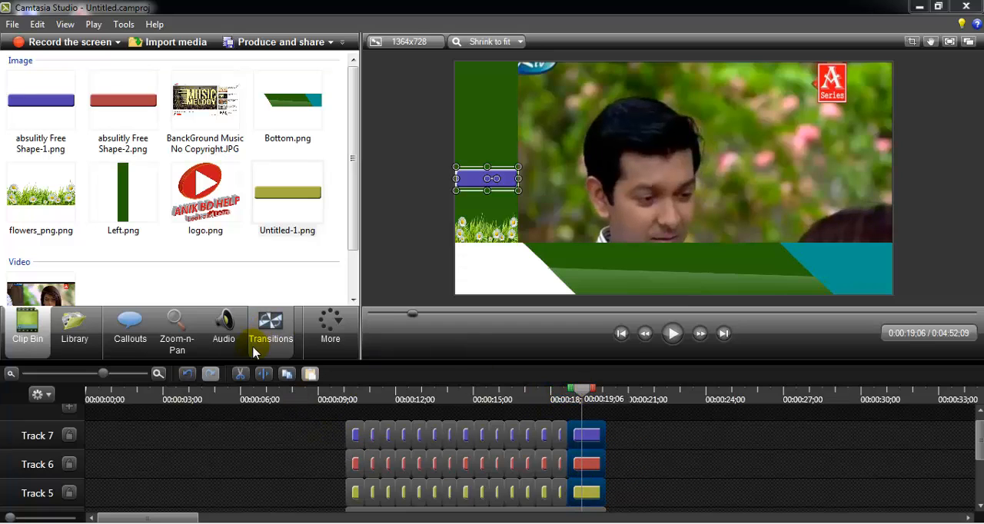
pyautogui.click(264, 374)
pyautogui.moveTo(642, 432); pyautogui.dragTo(581, 499)
pyautogui.moveTo(586, 401); pyautogui.dragTo(593, 399)
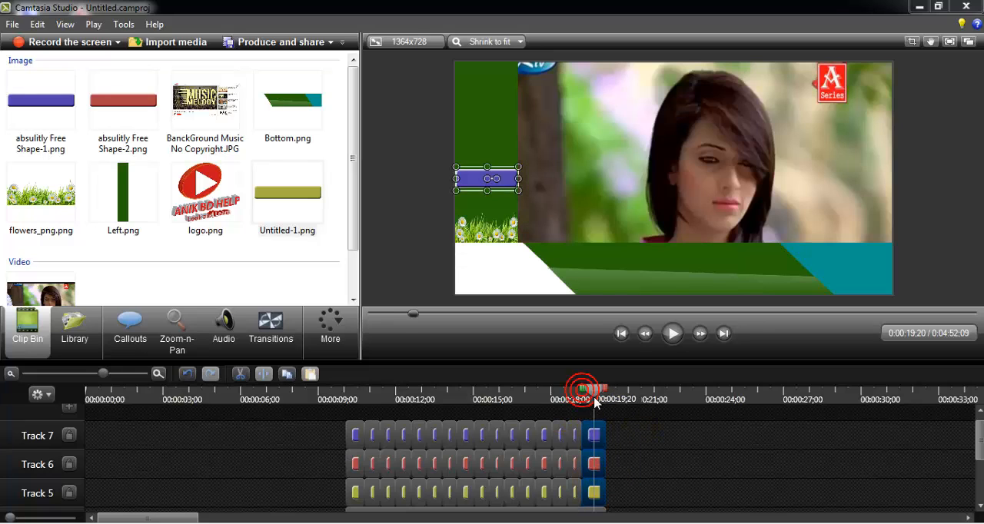
pyautogui.click(263, 374)
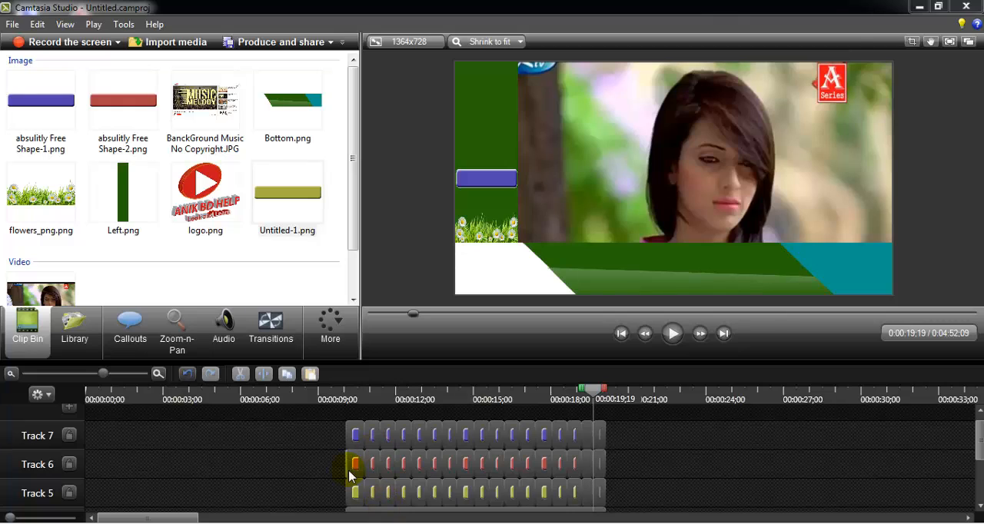
pyautogui.click(353, 497)
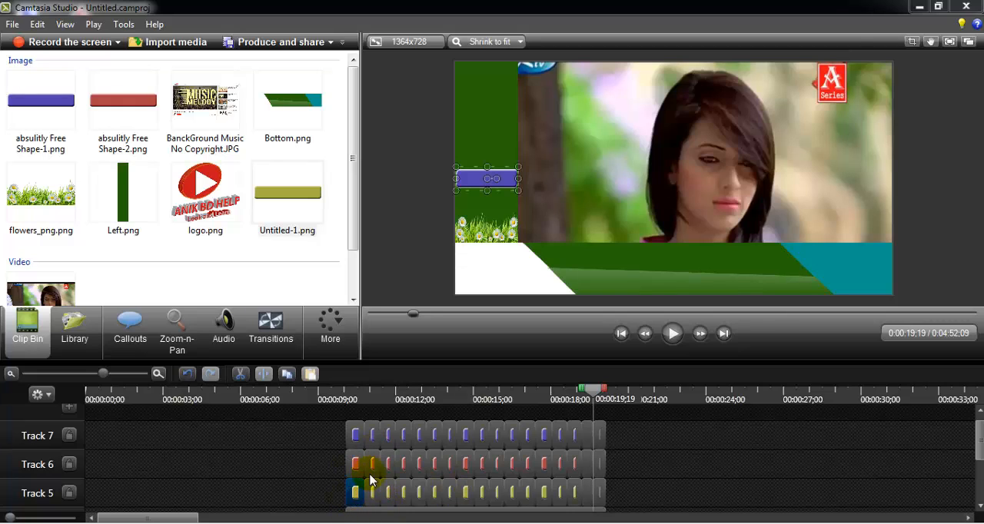
pyautogui.click(358, 459)
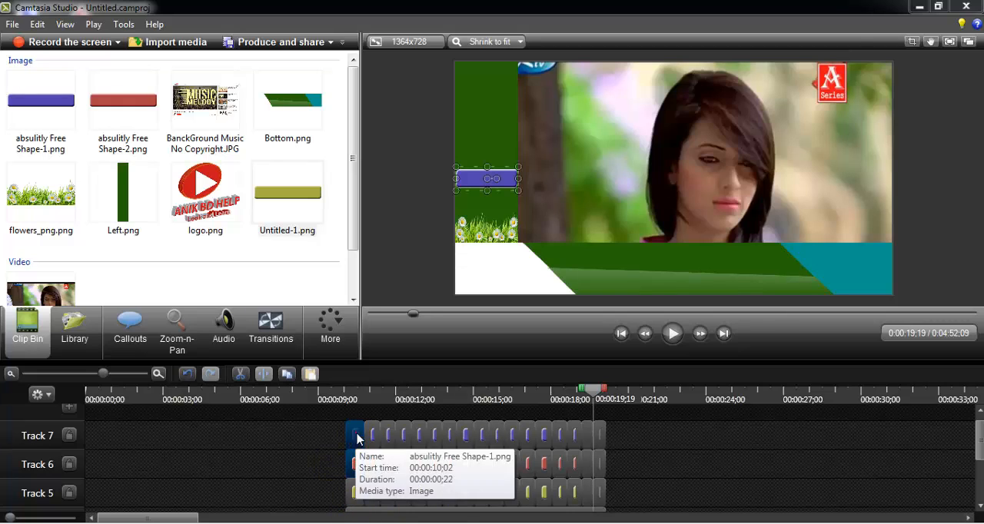
pyautogui.keyDown('ctrl'); pyautogui.click(356, 439); pyautogui.keyUp('ctrl')
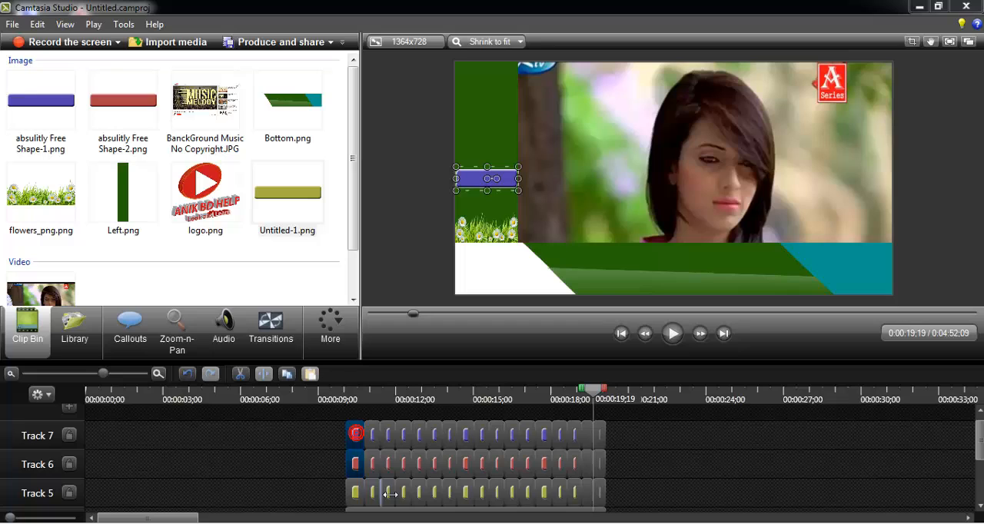
pyautogui.keyDown('ctrl'); pyautogui.click(374, 446); pyautogui.keyUp('ctrl')
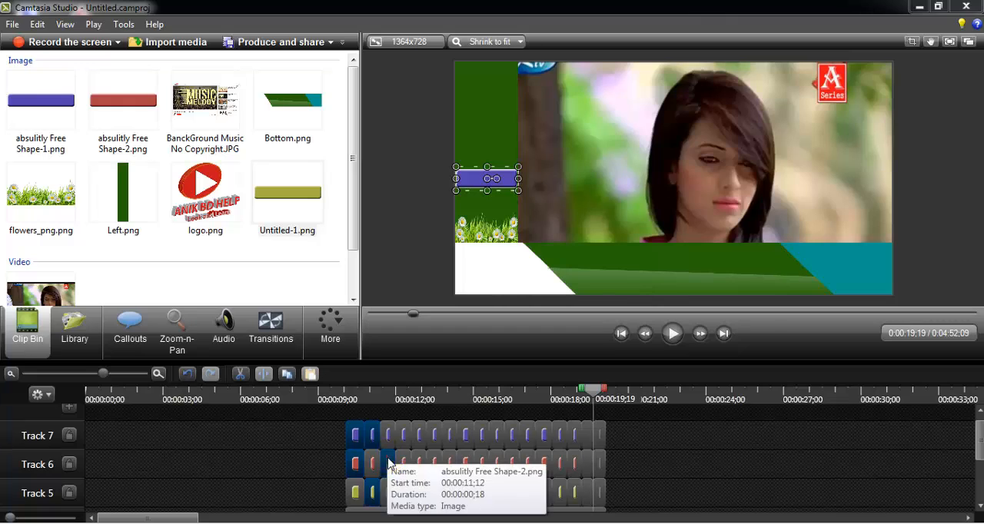
pyautogui.keyDown('ctrl'); pyautogui.click(388, 494); pyautogui.keyUp('ctrl')
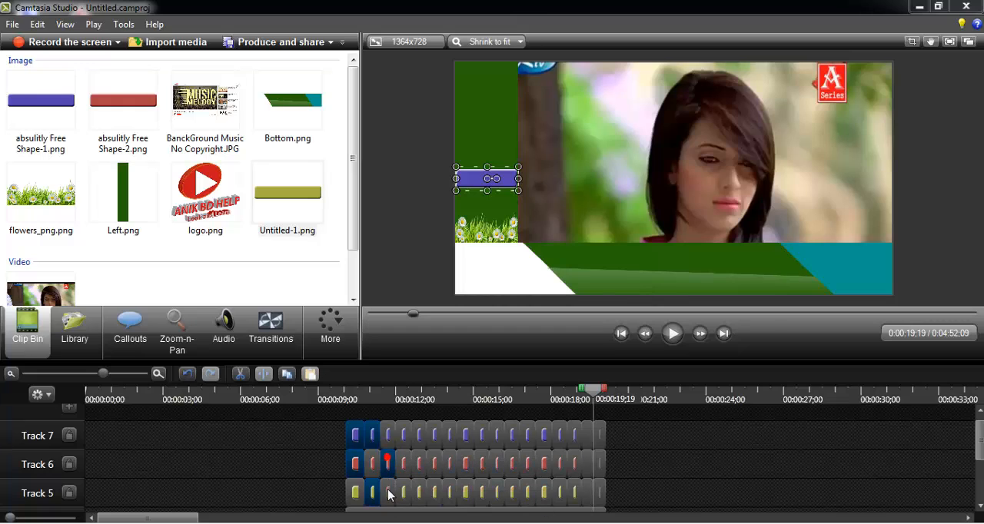
pyautogui.keyDown('ctrl'); pyautogui.click(405, 440); pyautogui.keyUp('ctrl')
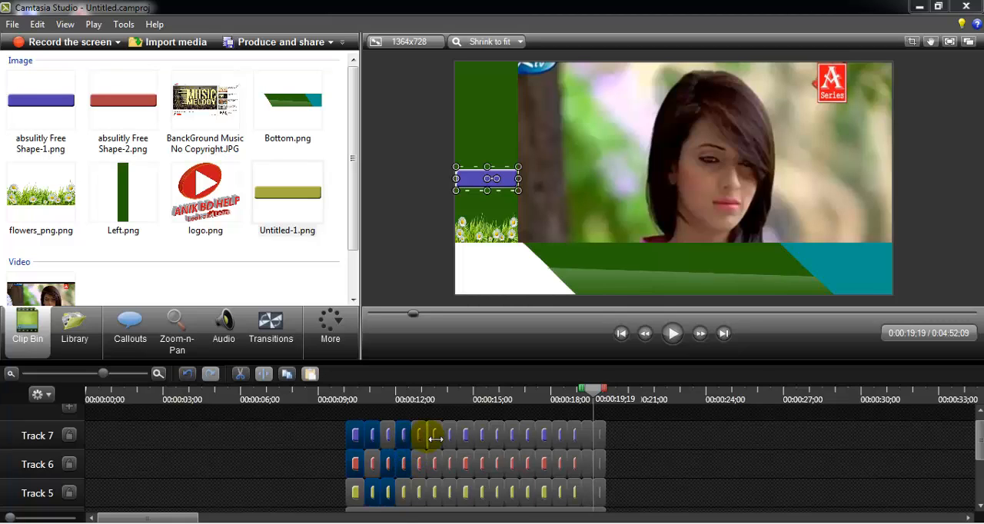
pyautogui.keyDown('ctrl'); pyautogui.click(418, 438); pyautogui.keyUp('ctrl')
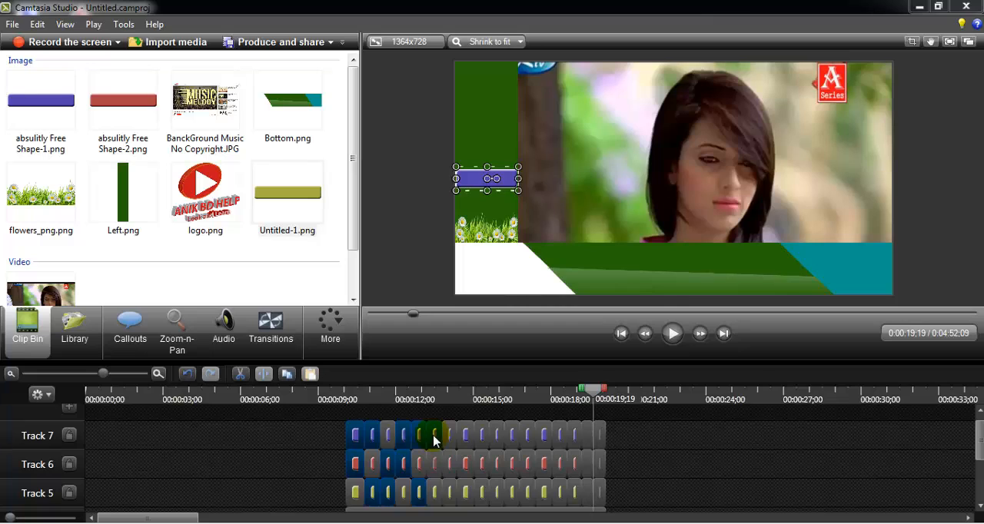
pyautogui.keyDown('ctrl'); pyautogui.click(433, 462); pyautogui.keyUp('ctrl')
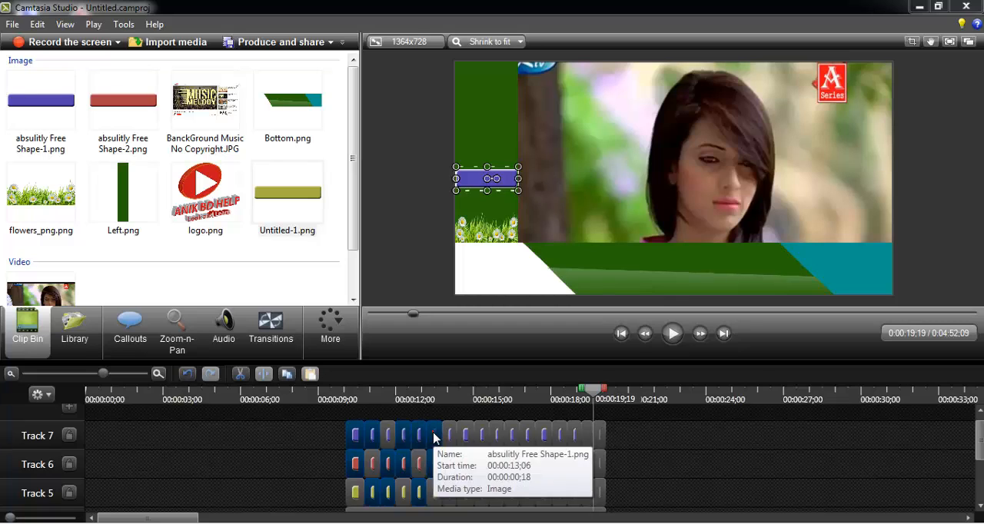
pyautogui.keyDown('ctrl'); pyautogui.click(433, 433); pyautogui.keyUp('ctrl')
pyautogui.click(306, 454)
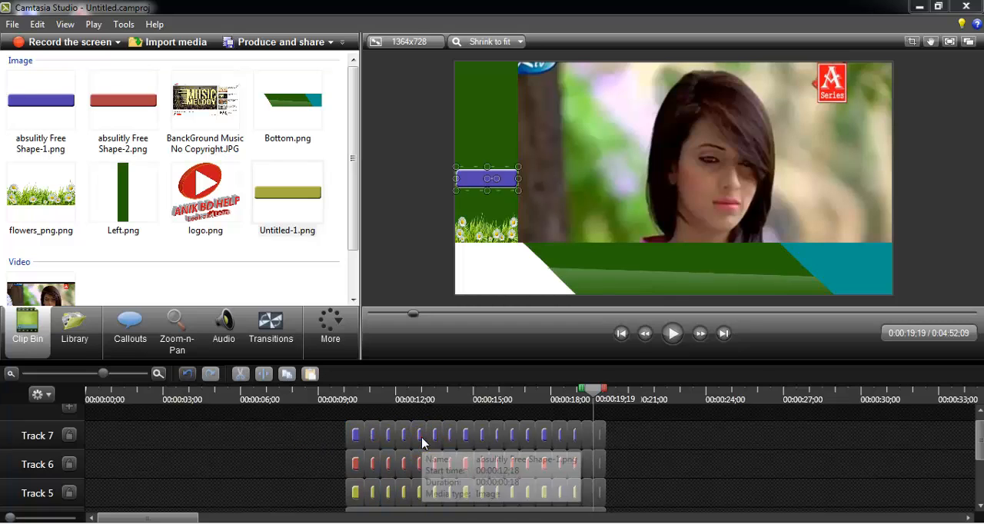
# - Delete the surplus pieces in the first three time slots, keeping only yellow in the first, red in the second and blue in the third
pyautogui.click(353, 438)
pyautogui.keyDown('ctrl'); pyautogui.click(374, 442); pyautogui.keyUp('ctrl')
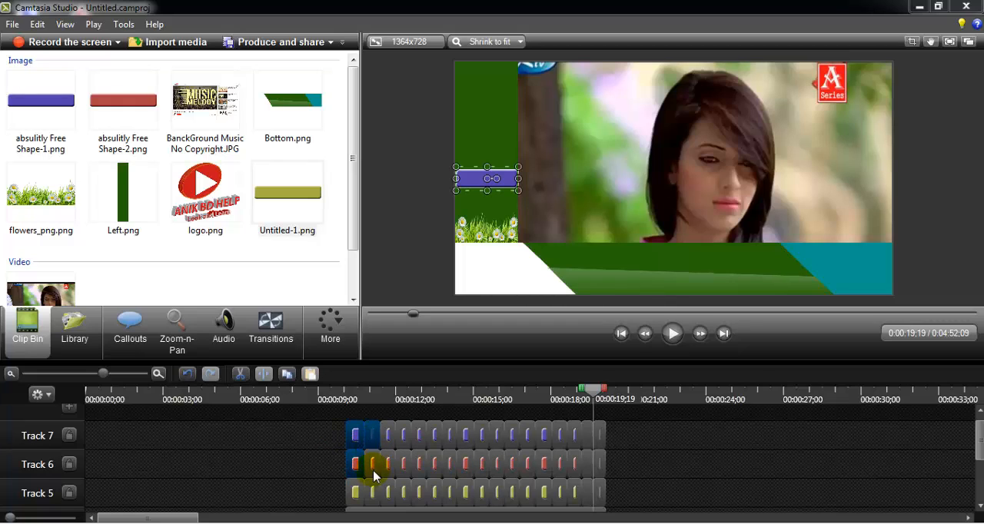
pyautogui.keyDown('ctrl'); pyautogui.click(388, 461); pyautogui.keyUp('ctrl')
pyautogui.press('Delete')
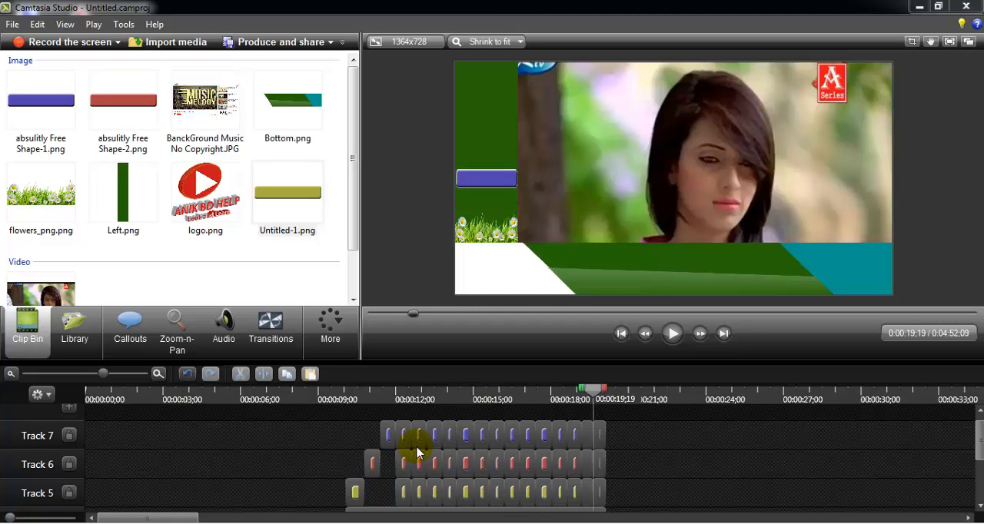
# - Delete the surplus pieces in the slots starting at 00:00:12;00, 12;18 and 13;06, keeping only yellow, red and blue in that order
pyautogui.click(405, 439)
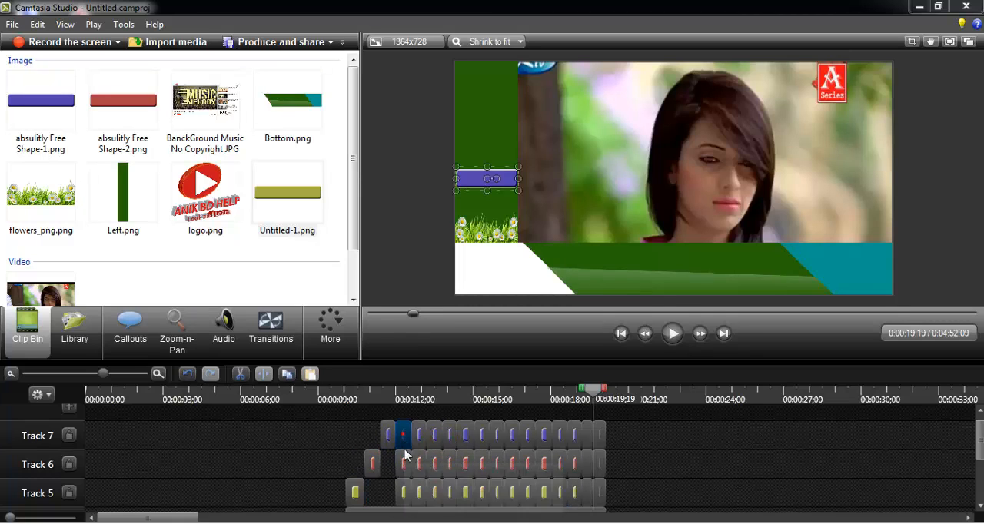
pyautogui.keyDown('ctrl'); pyautogui.click(406, 470); pyautogui.keyUp('ctrl')
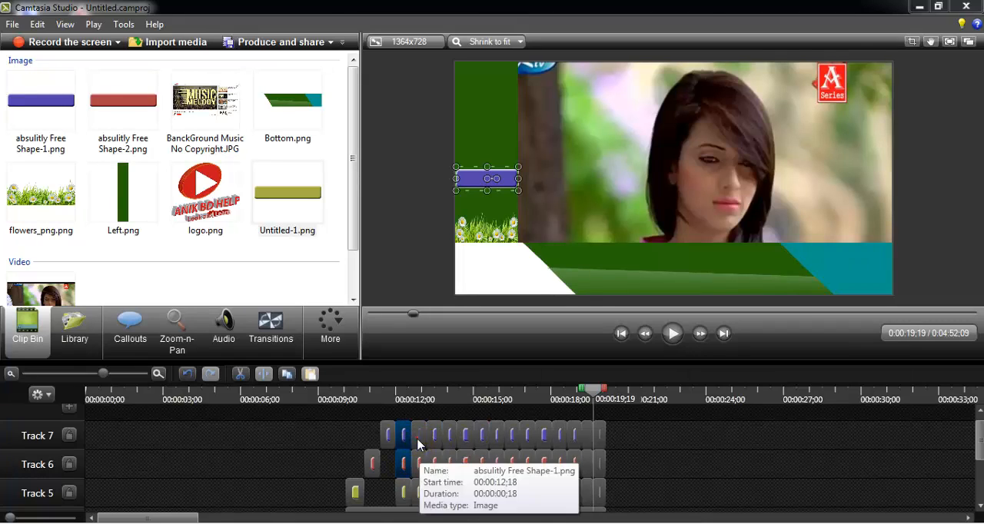
pyautogui.keyDown('ctrl'); pyautogui.click(418, 439); pyautogui.keyUp('ctrl')
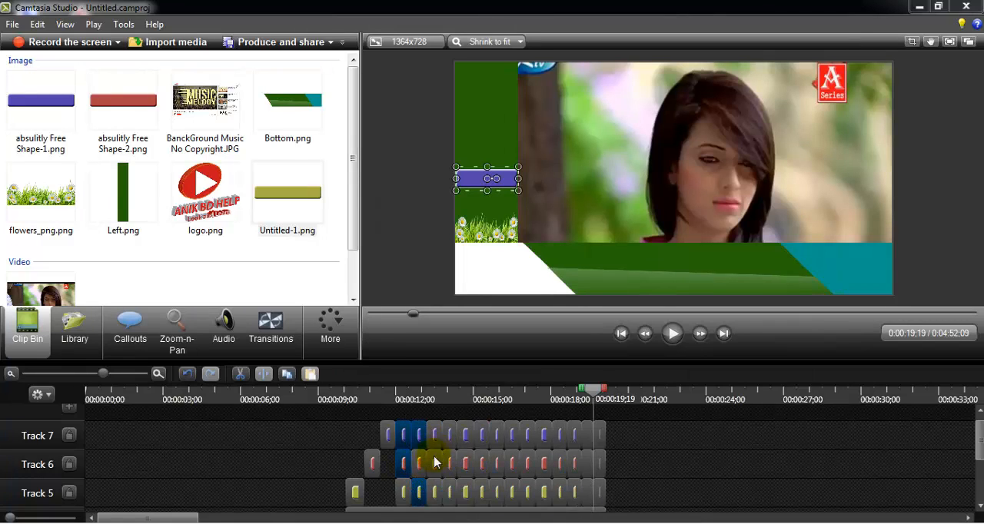
pyautogui.keyDown('ctrl'); pyautogui.click(435, 462); pyautogui.keyUp('ctrl')
pyautogui.moveTo(432, 471); pyautogui.dragTo(478, 444)
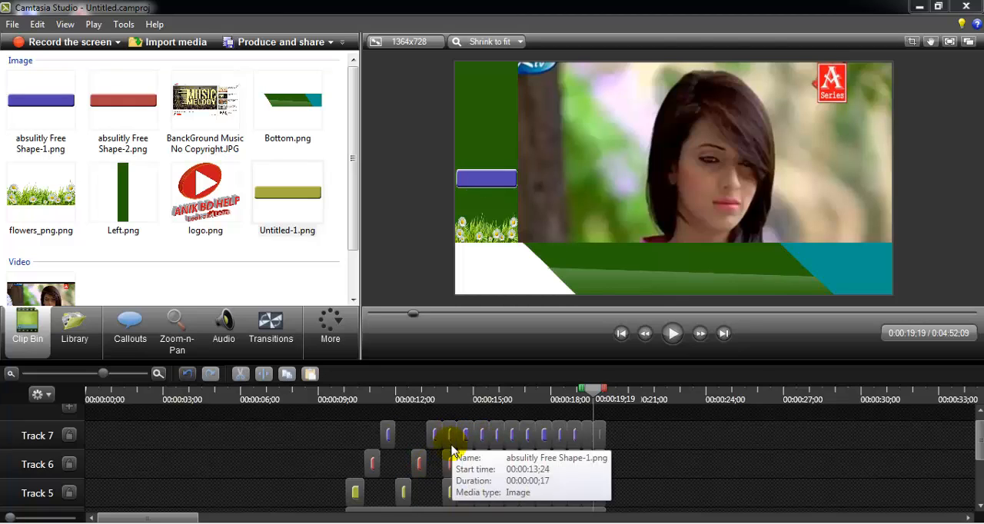
# - Delete the surplus pieces in the three slots from 00:00:13;24 to 00:00:15;19, keeping one yellow, one red and one blue in sequence
pyautogui.click(450, 435)
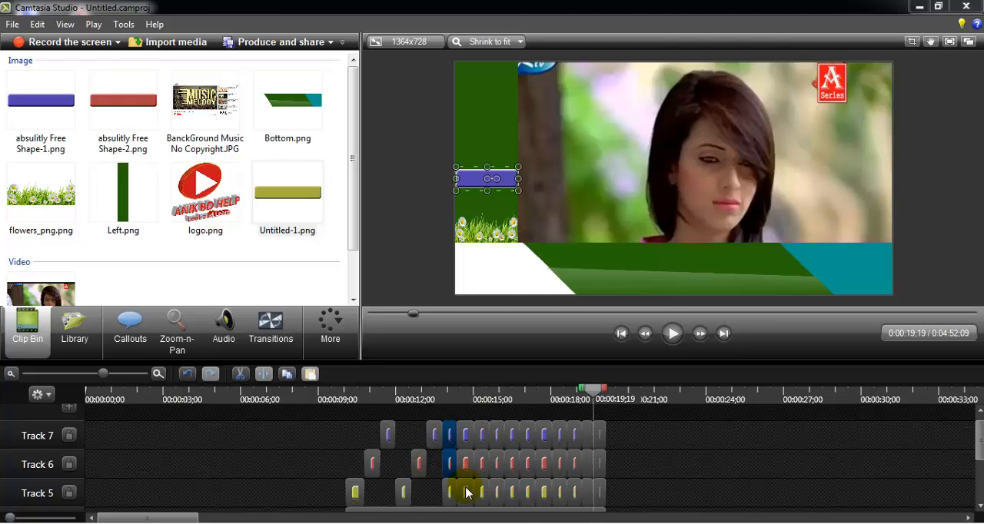
pyautogui.keyDown('ctrl'); pyautogui.click(465, 446); pyautogui.keyUp('ctrl')
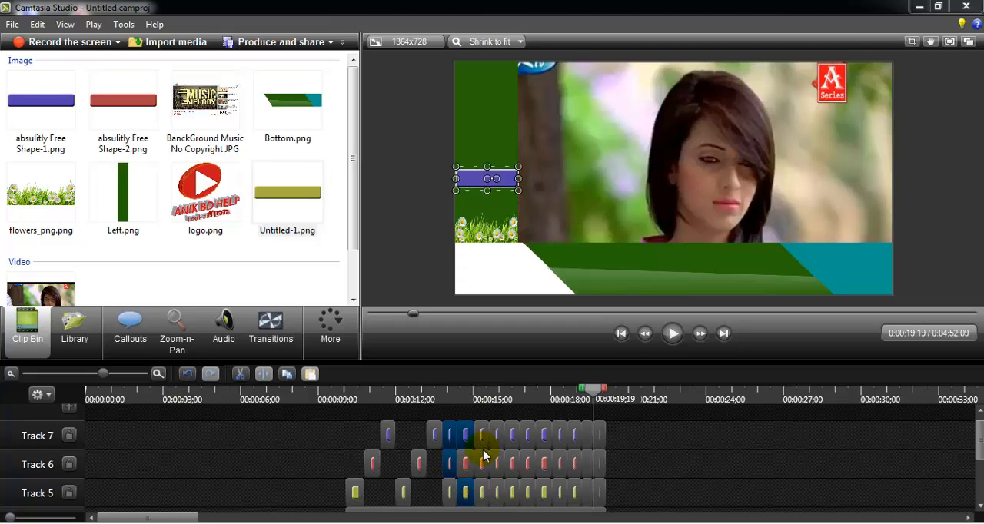
pyautogui.keyDown('ctrl'); pyautogui.click(484, 456); pyautogui.keyUp('ctrl')
pyautogui.press('Delete')
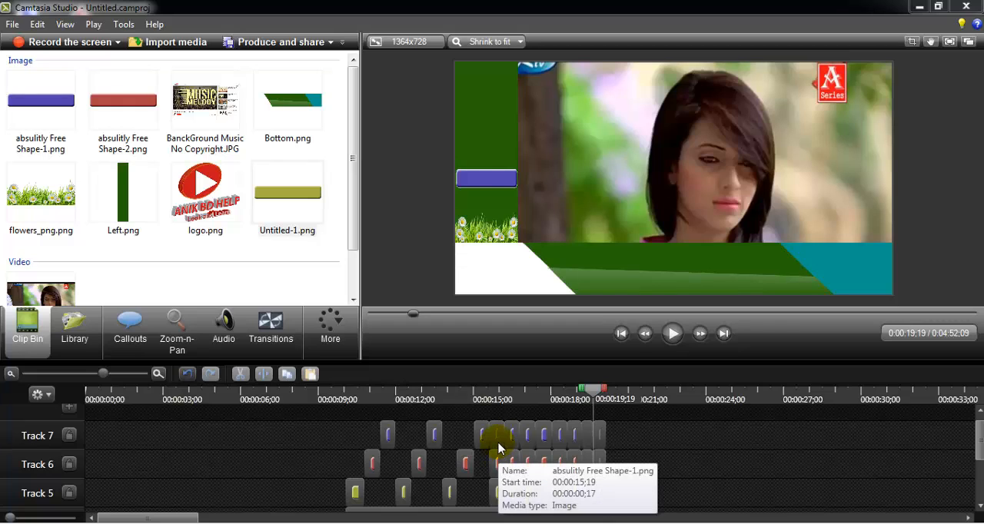
# - Delete the surplus pieces in the three slots from 00:00:15;19 to 00:00:17;12, keeping one yellow, one red and one blue in sequence
pyautogui.click(496, 435)
pyautogui.keyDown('ctrl'); pyautogui.click(496, 462); pyautogui.keyUp('ctrl')
pyautogui.keyDown('ctrl'); pyautogui.click(510, 496); pyautogui.keyUp('ctrl')
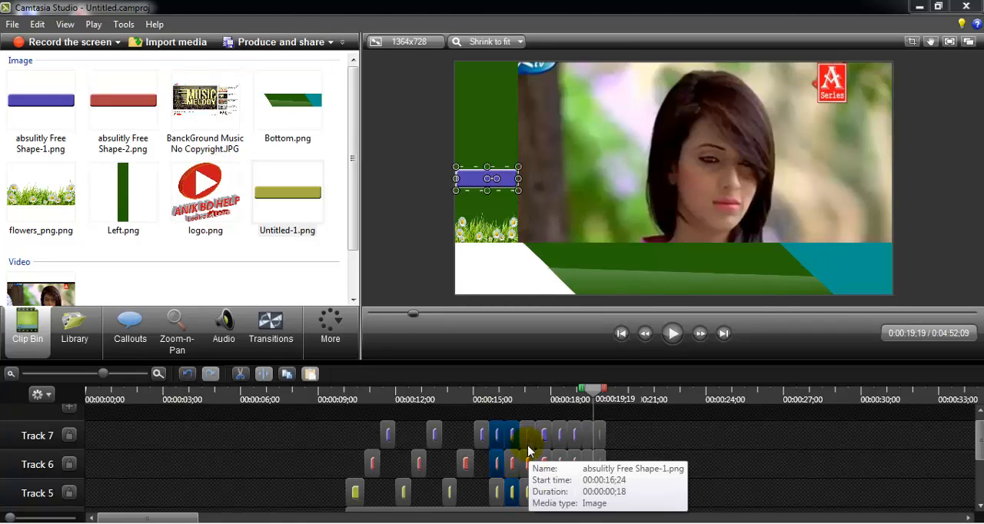
pyautogui.keyDown('ctrl'); pyautogui.click(528, 470); pyautogui.keyUp('ctrl')
pyautogui.keyDown('ctrl'); pyautogui.click(527, 489); pyautogui.keyUp('ctrl')
pyautogui.press('Delete')
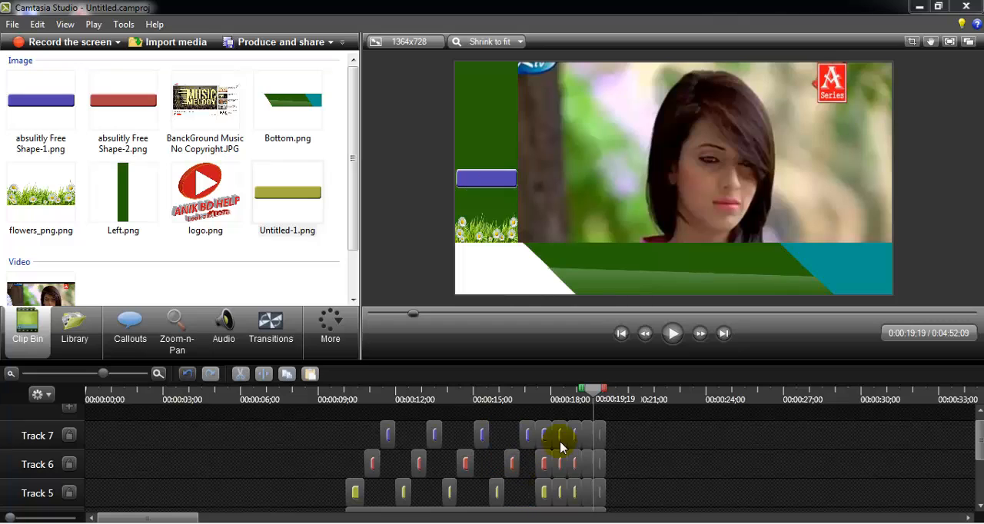
# - Delete the surplus pieces in the three slots from 00:00:17;12 to 00:00:19;06, keeping one yellow, one red and one blue in sequence
pyautogui.click(543, 442)
pyautogui.keyDown('ctrl'); pyautogui.click(544, 471); pyautogui.keyUp('ctrl')
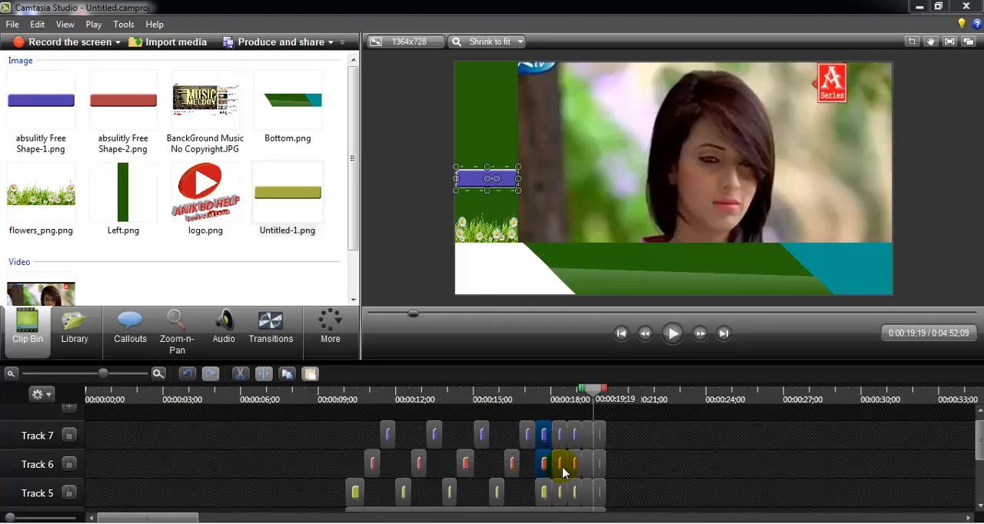
pyautogui.keyDown('ctrl'); pyautogui.click(558, 492); pyautogui.keyUp('ctrl')
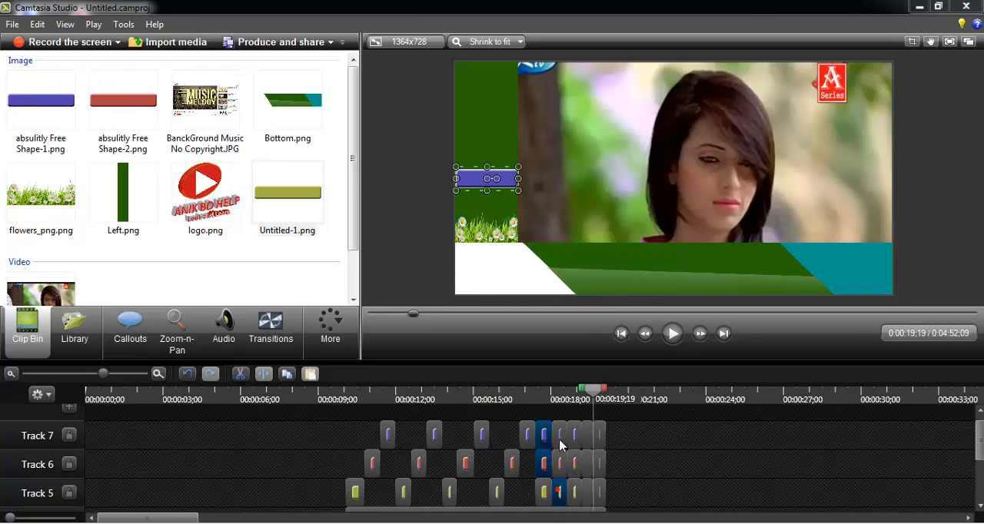
pyautogui.keyDown('ctrl'); pyautogui.click(574, 491); pyautogui.keyUp('ctrl')
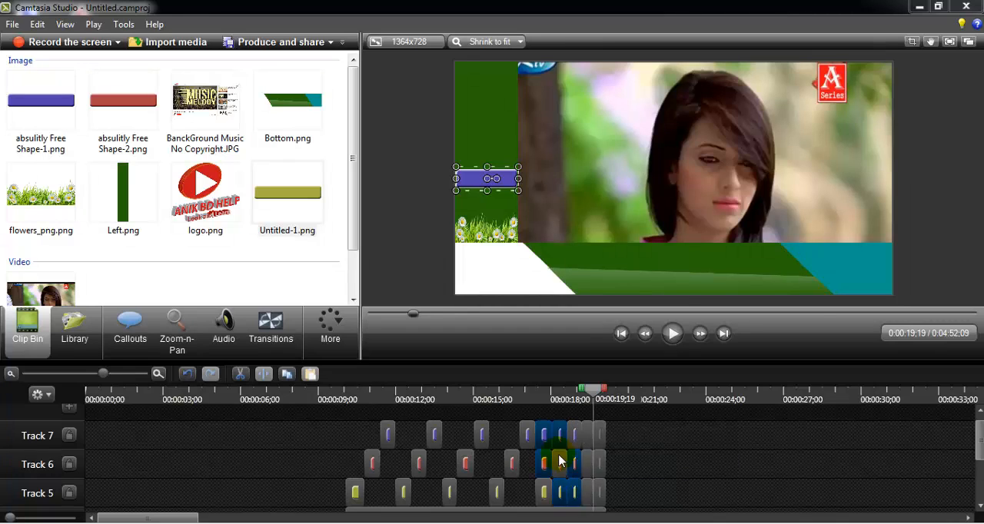
pyautogui.press('Delete')
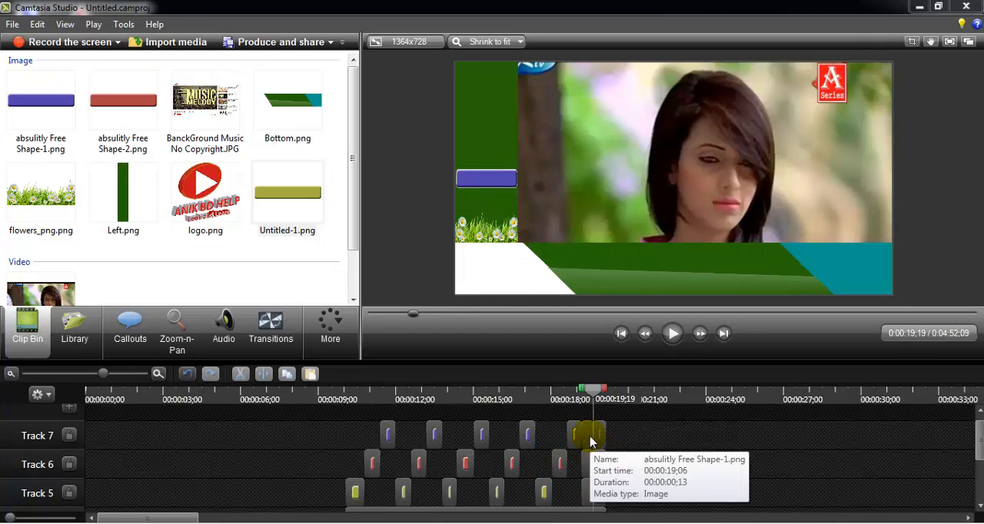
# - Delete the surplus pieces in the last two slots, keeping only yellow at 00:00:19;06 and red at 00:00:19;19
pyautogui.click(589, 435)
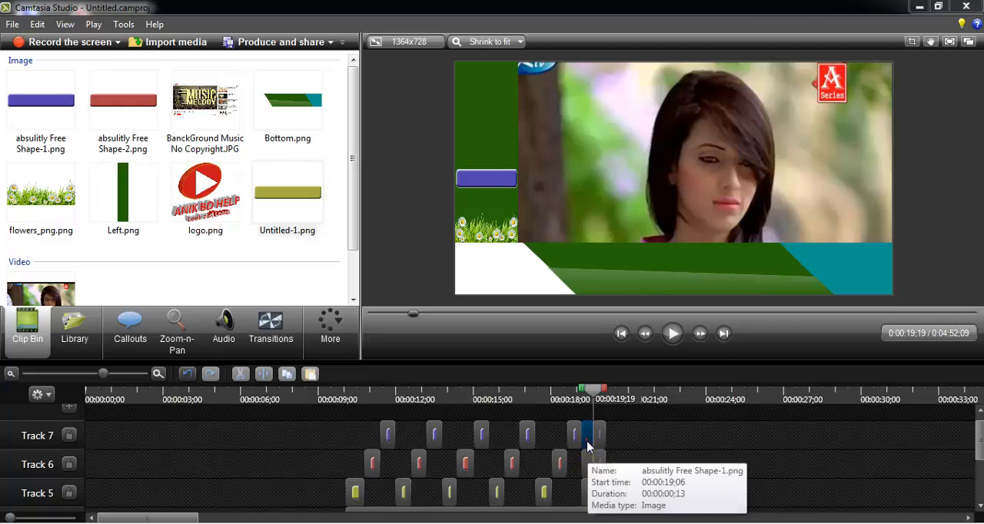
pyautogui.keyDown('ctrl'); pyautogui.click(592, 464); pyautogui.keyUp('ctrl')
pyautogui.keyDown('ctrl'); pyautogui.click(599, 485); pyautogui.keyUp('ctrl')
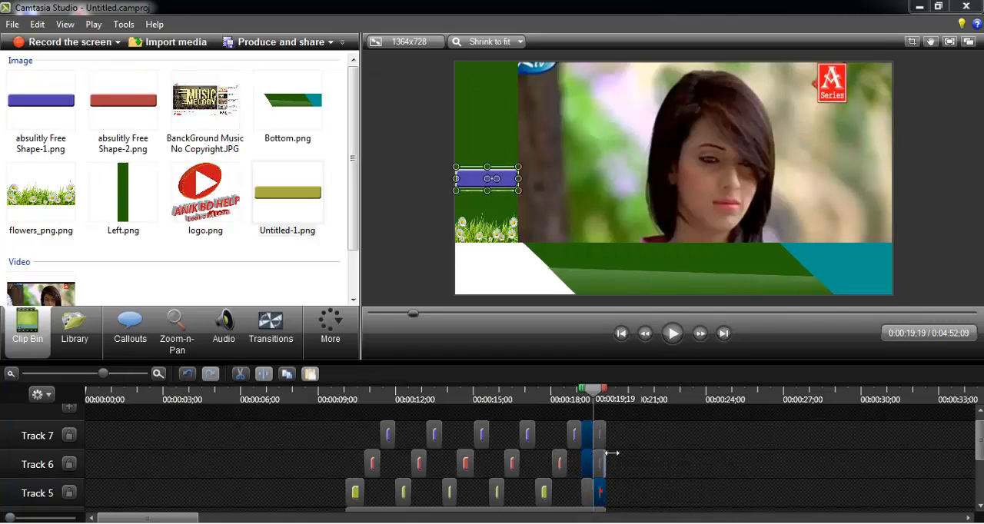
pyautogui.press('Delete')
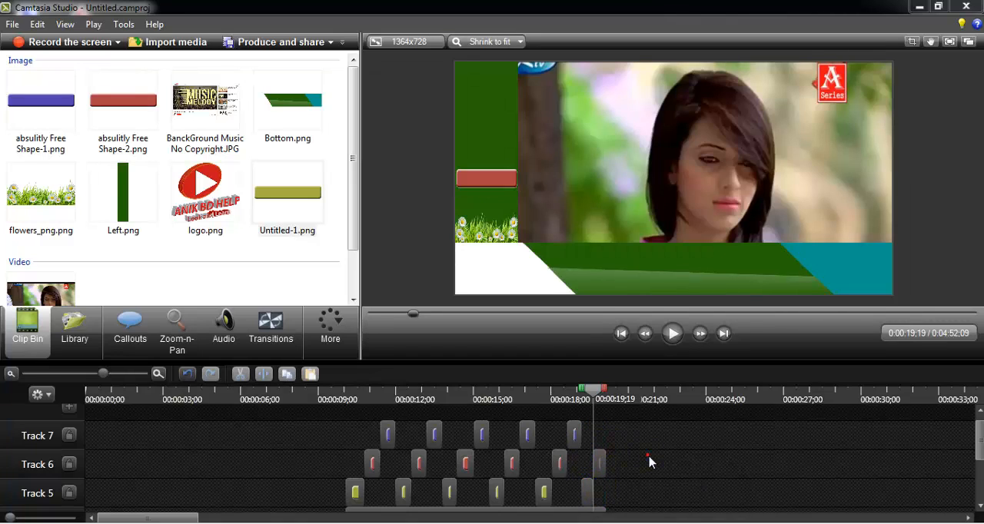
# - Move the red and blue shape pieces from Tracks 6 and 7 down into the matching gaps on Track 5
pyautogui.moveTo(372, 462); pyautogui.dragTo(372, 492)
pyautogui.moveTo(389, 443); pyautogui.dragTo(388, 493)
pyautogui.moveTo(418, 464); pyautogui.dragTo(419, 492)
pyautogui.moveTo(436, 438); pyautogui.dragTo(466, 492)
pyautogui.moveTo(481, 435); pyautogui.dragTo(482, 499)
pyautogui.moveTo(511, 463); pyautogui.dragTo(512, 493)
pyautogui.click(527, 435)
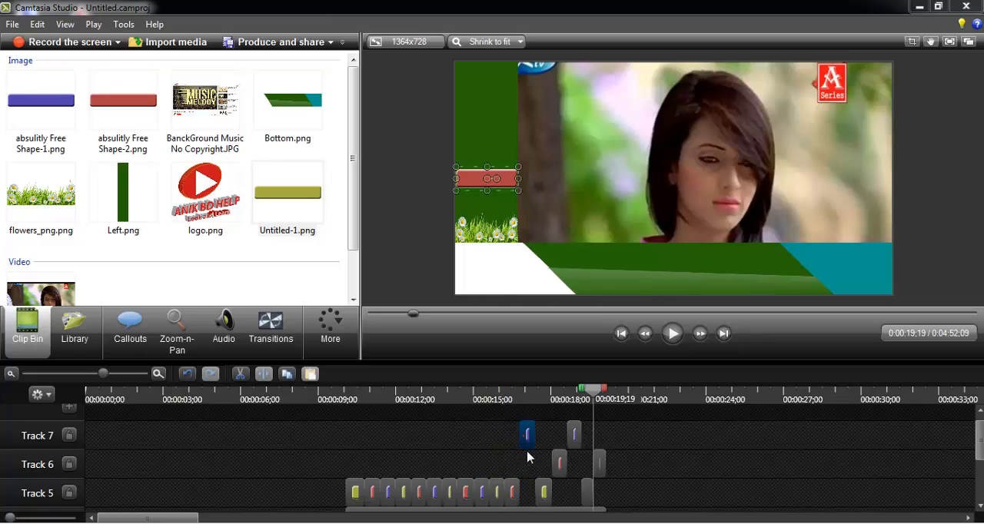
pyautogui.moveTo(528, 458); pyautogui.dragTo(559, 506)
pyautogui.click(575, 436)
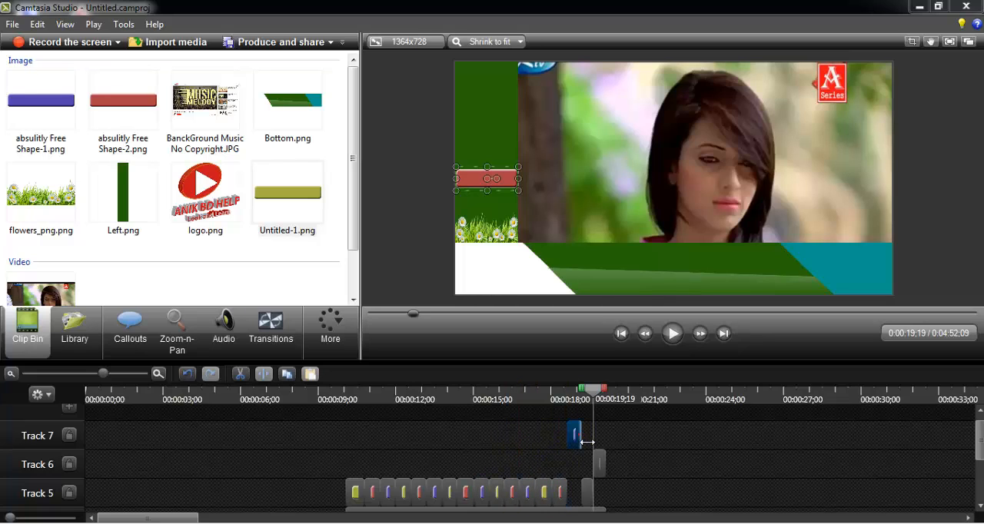
pyautogui.click(574, 493)
# - Move the last red piece onto Track 5 and group all the shape pieces on that track
pyautogui.moveTo(602, 458); pyautogui.dragTo(335, 486)
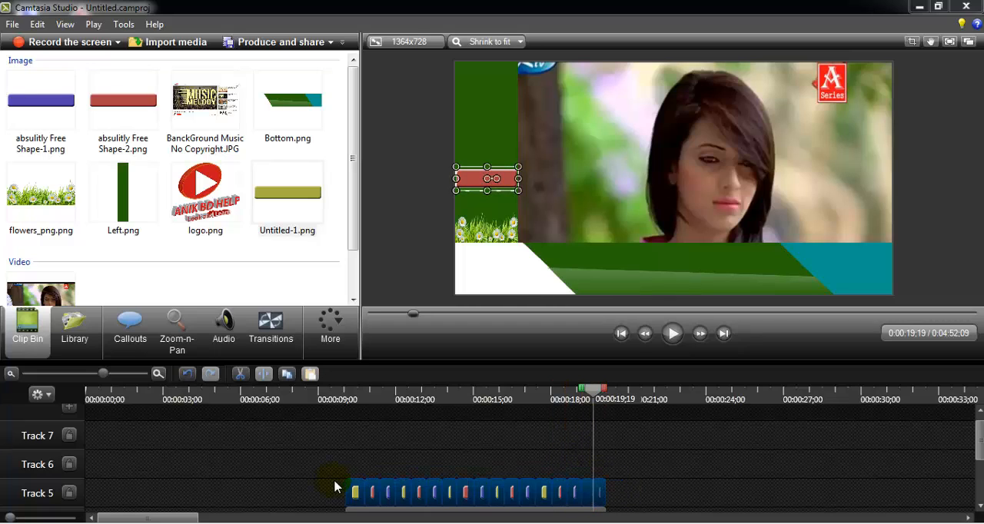
pyautogui.rightClick(403, 484)
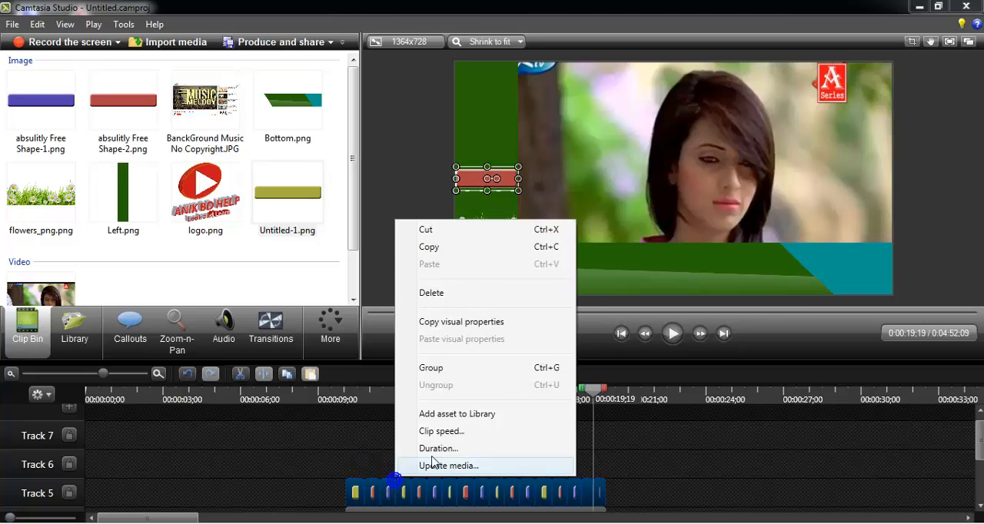
pyautogui.click(431, 366)
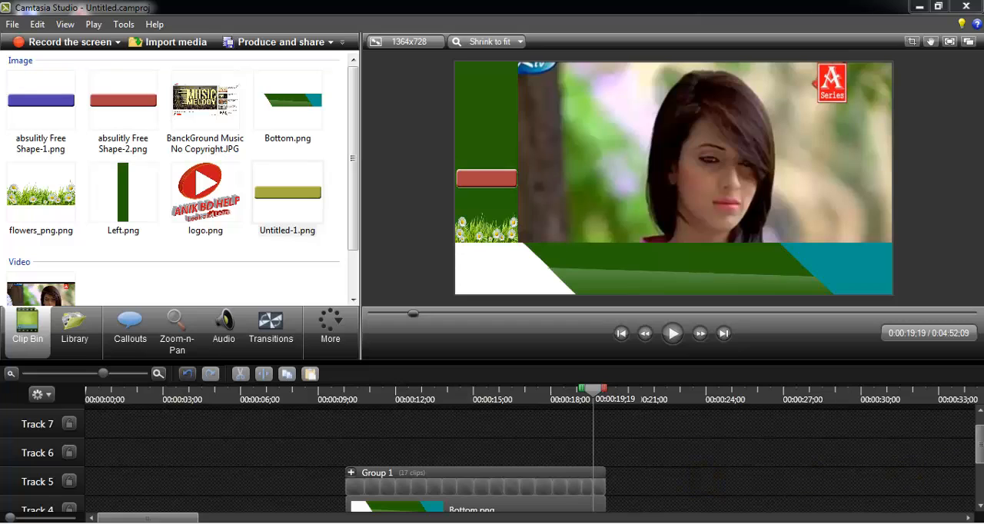
# - Play the timeline from just before the group to preview the alternating shapes
pyautogui.moveTo(981, 449)
pyautogui.mouseDown()
pyautogui.moveTo(981, 419)
pyautogui.moveTo(980, 438)
pyautogui.mouseUp()
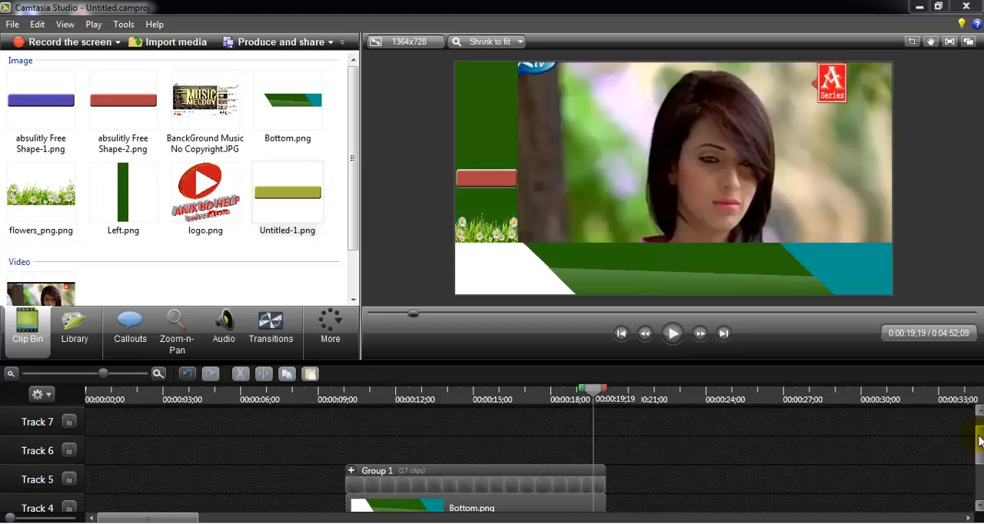
pyautogui.click(338, 401)
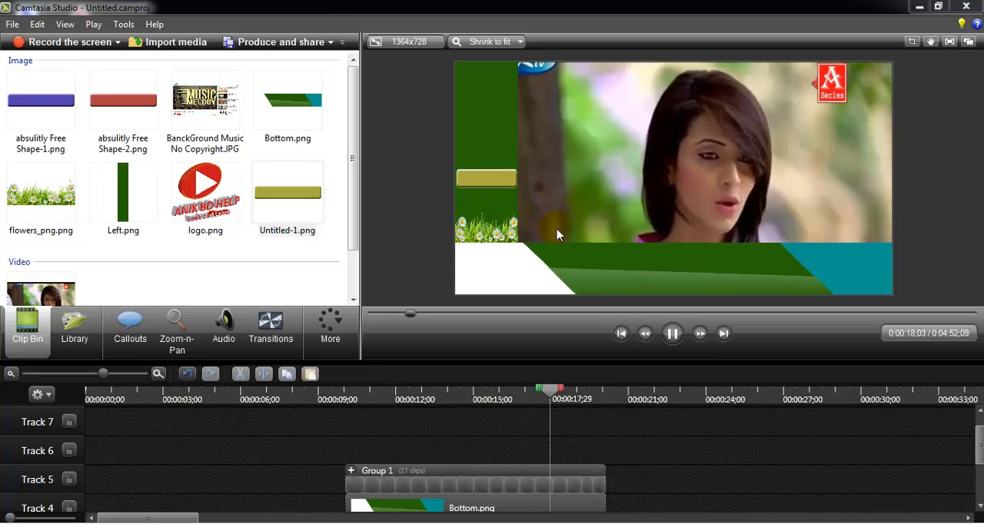
pyautogui.click(670, 333)
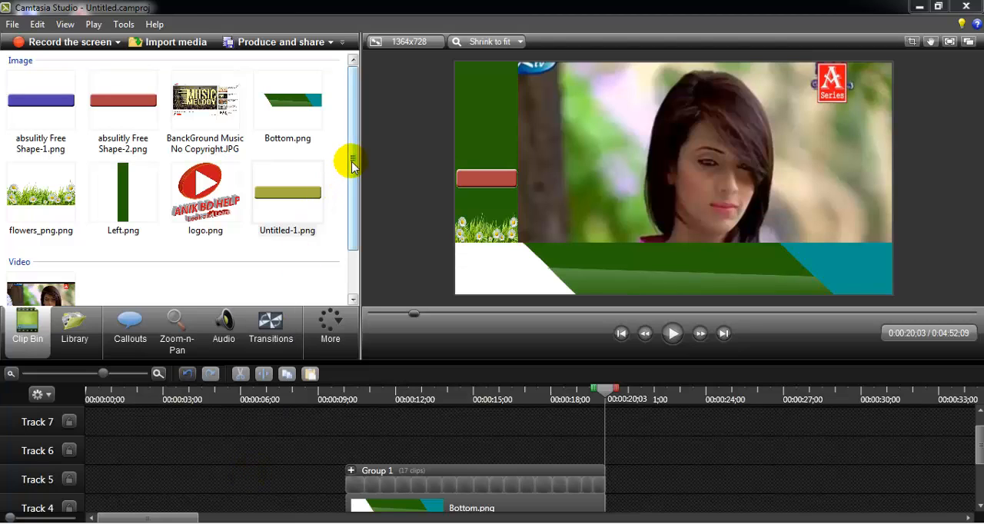
# - Add a Text callout and place it on Track 6 at the start of the shape group
pyautogui.moveTo(351, 162); pyautogui.dragTo(353, 233)
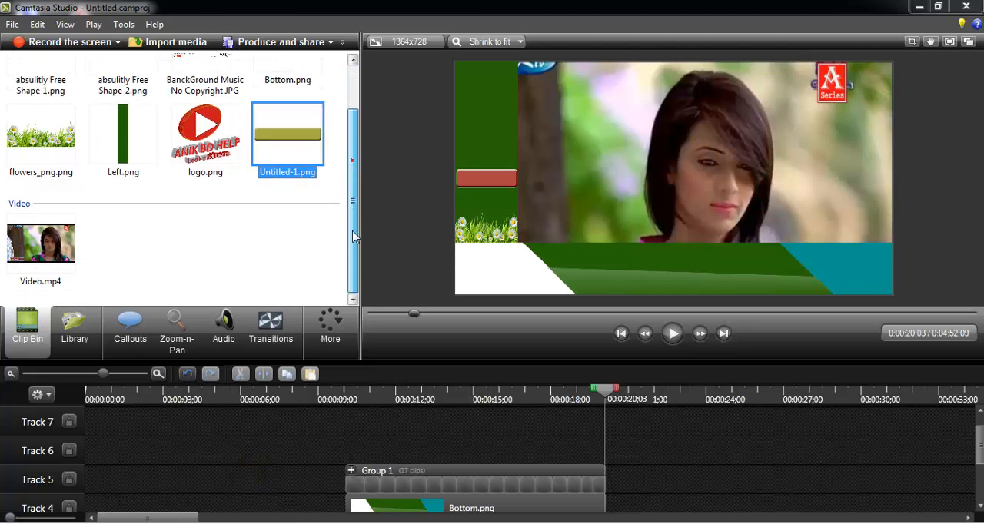
pyautogui.click(129, 330)
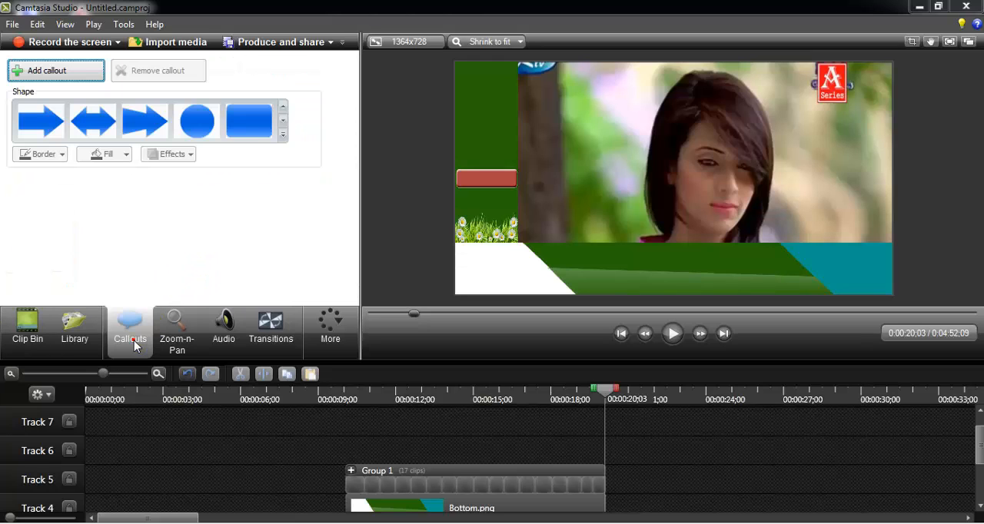
pyautogui.click(282, 132)
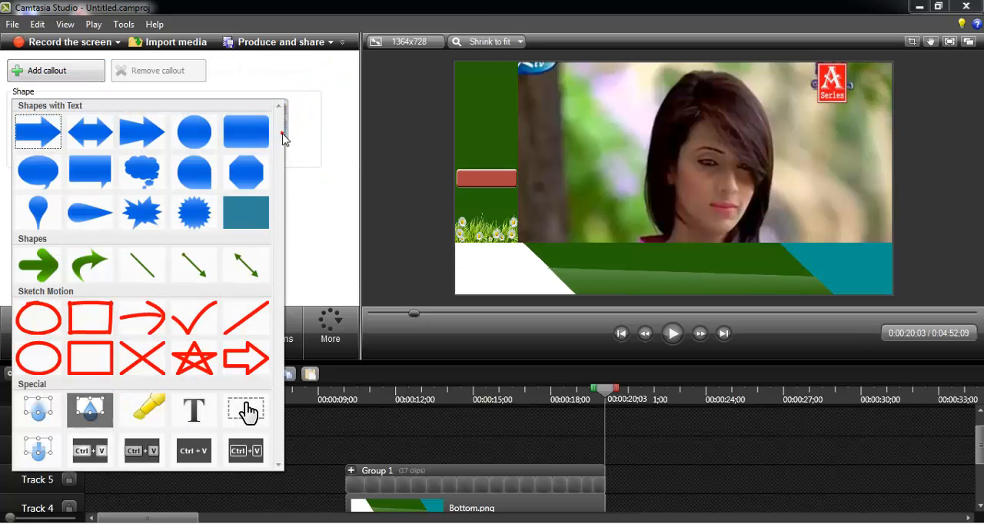
pyautogui.click(197, 423)
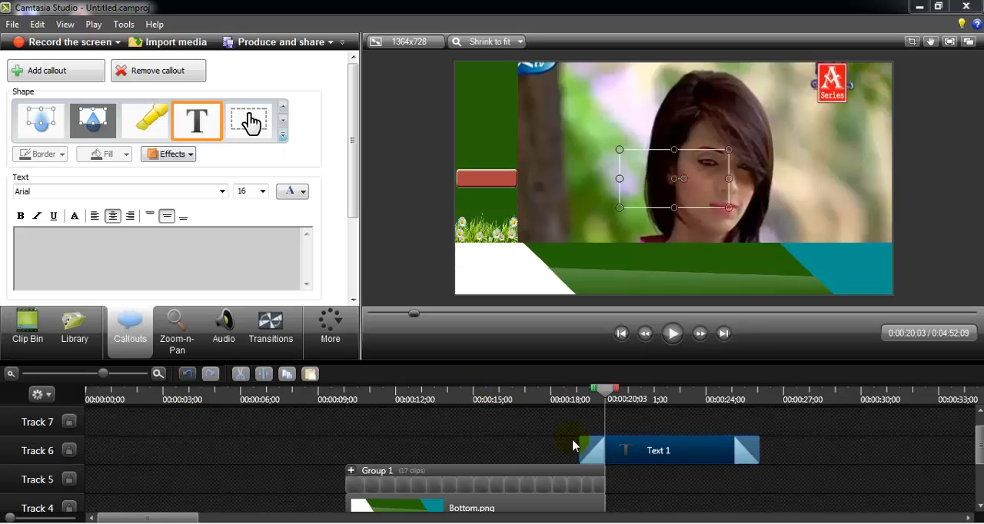
pyautogui.moveTo(596, 459); pyautogui.dragTo(417, 459)
# - Set the callout's fade in and fade out to 0.00 sec and stretch it to span the whole shape group
pyautogui.scroll(-3, 349, 86)
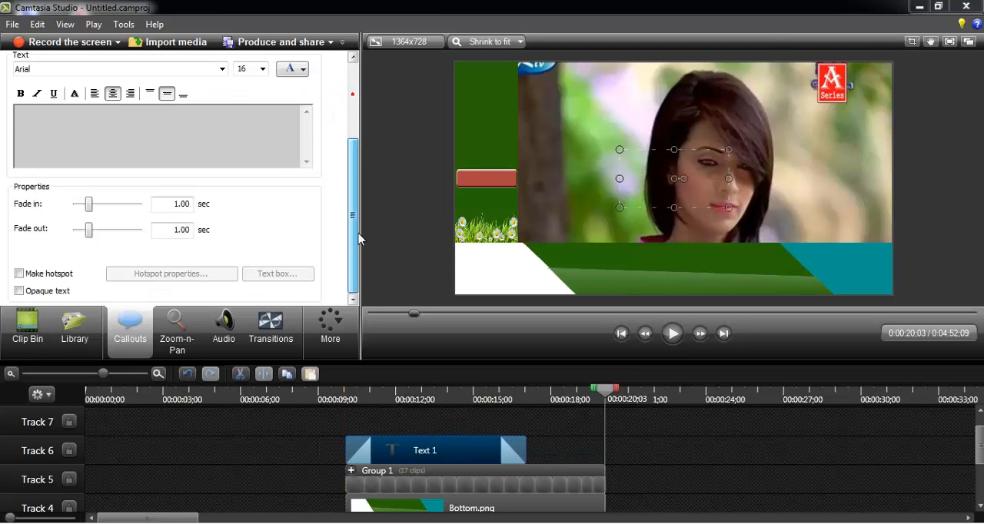
pyautogui.moveTo(89, 204); pyautogui.dragTo(77, 233)
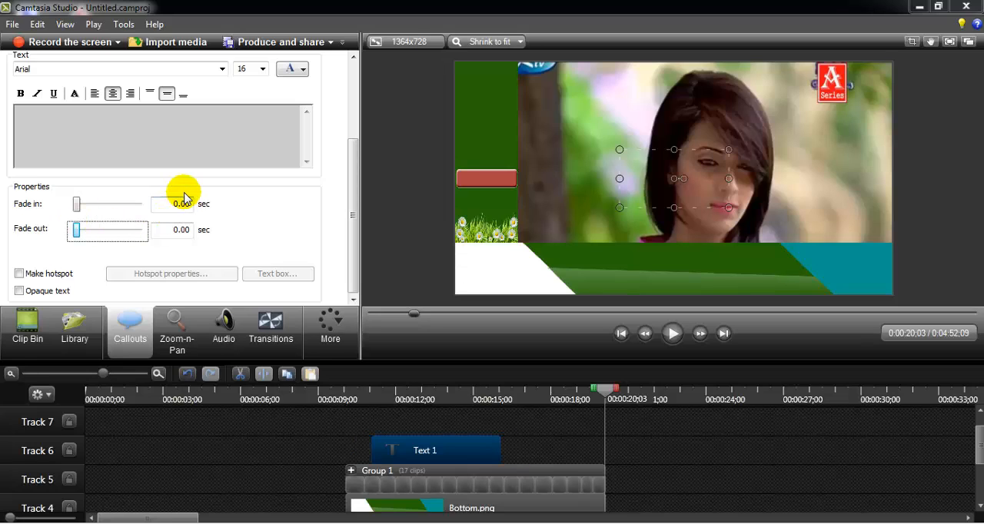
pyautogui.moveTo(426, 439); pyautogui.dragTo(617, 464)
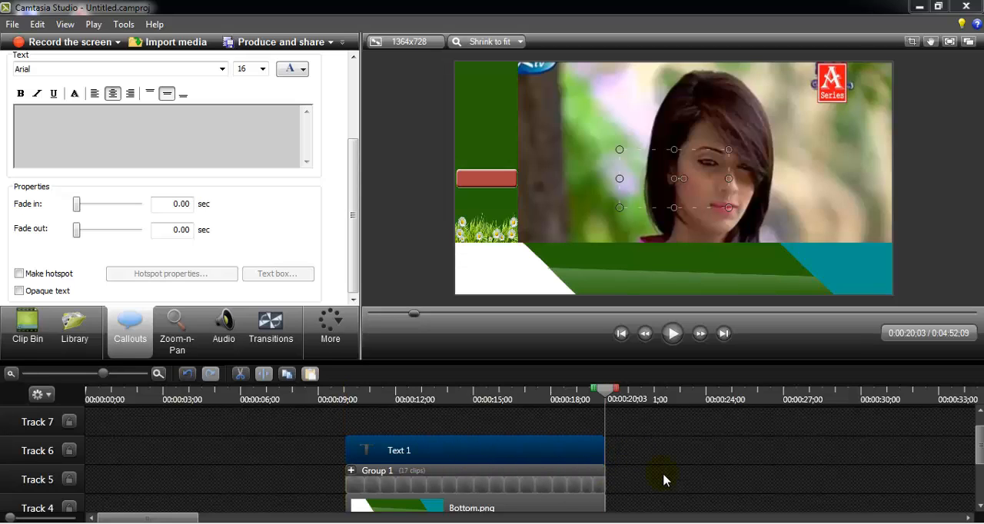
# - Copy "Find Exclusive Tutorial's Here!" from the Word document and paste it into the text callout
pyautogui.click(368, 495)
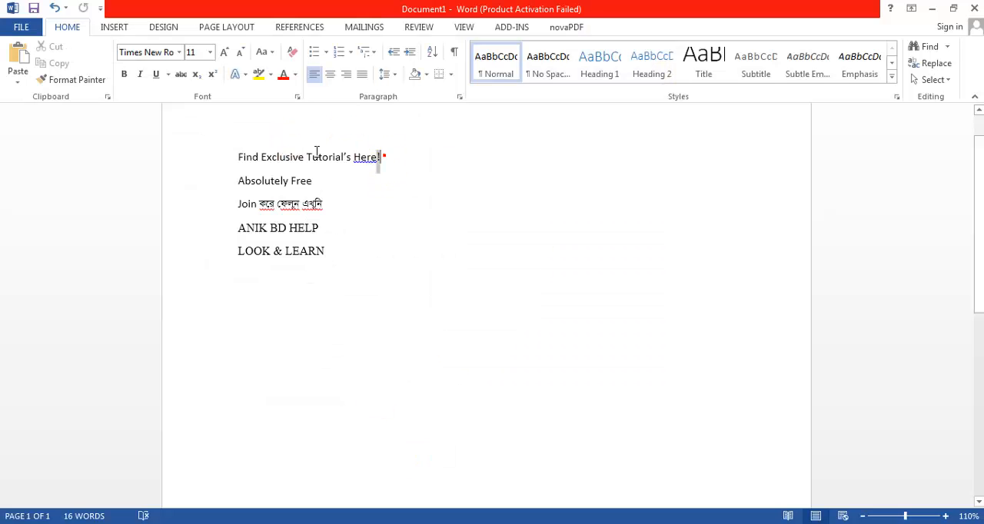
pyautogui.moveTo(382, 157); pyautogui.dragTo(244, 157)
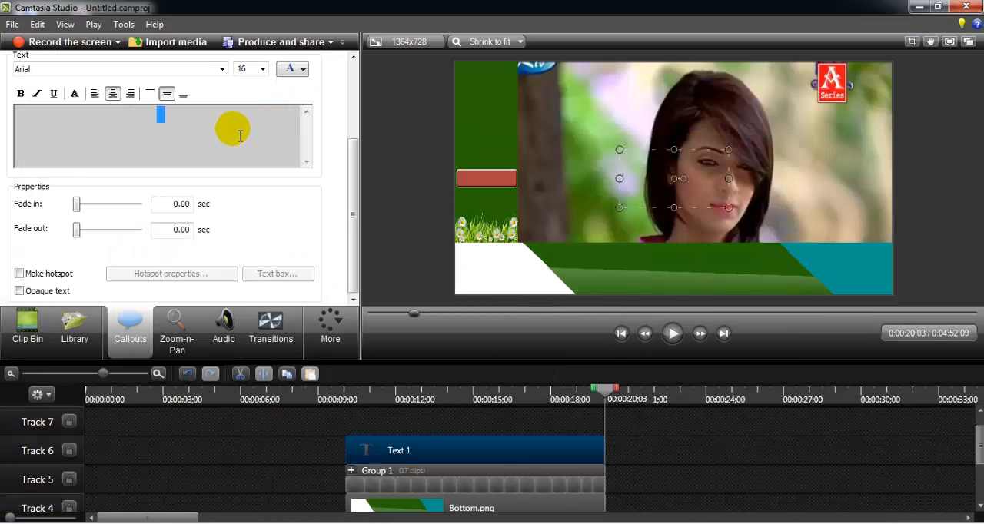
pyautogui.write('Find Exclusive Tutorial’s Here!')
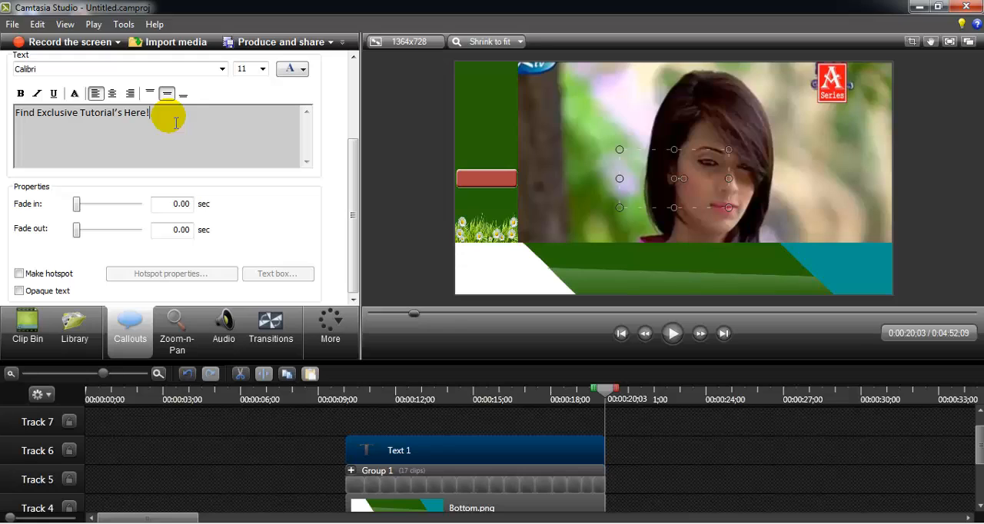
# - Format the callout's text in white at size 48
pyautogui.hotkey('ctrl', 'a')
pyautogui.click(286, 69)
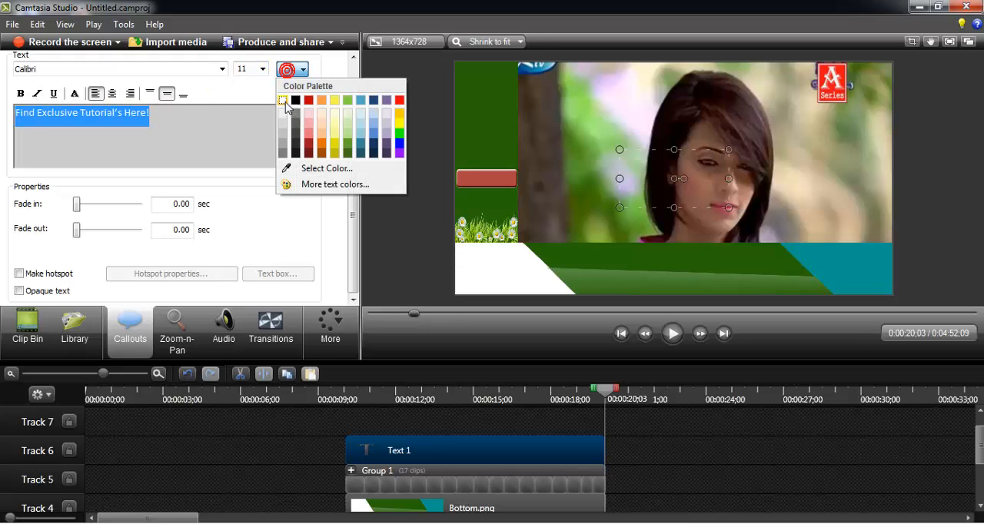
pyautogui.click(284, 100)
pyautogui.click(262, 69)
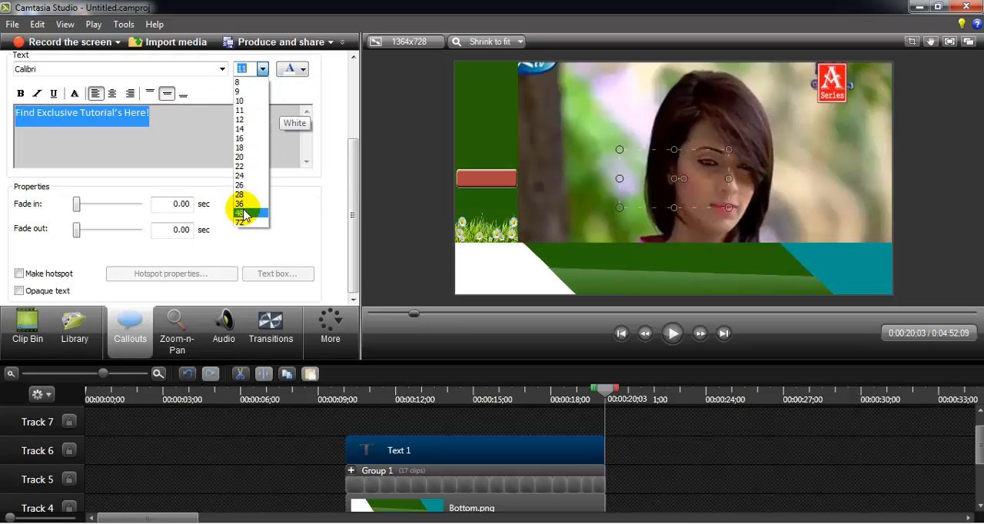
pyautogui.click(244, 214)
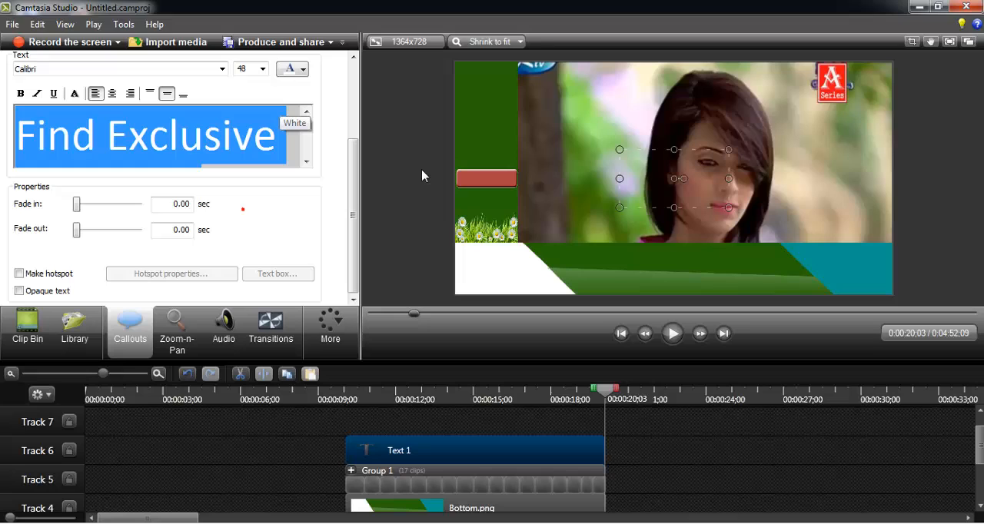
# - Fit the callout inside the green left bar above the shape, with its text centred at size 36
pyautogui.click(370, 401)
pyautogui.moveTo(651, 188); pyautogui.dragTo(524, 113)
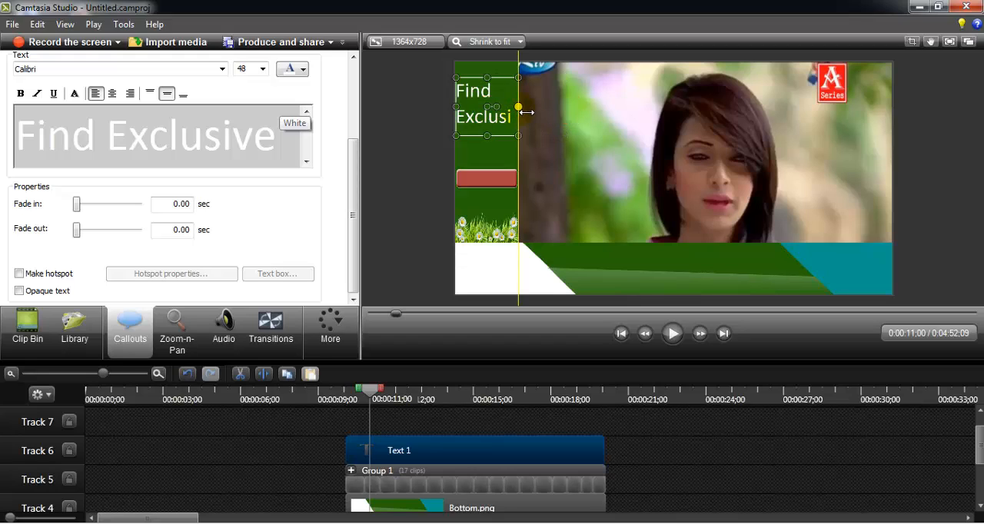
pyautogui.click(193, 120)
pyautogui.hotkey('ctrl', 'a')
pyautogui.click(261, 69)
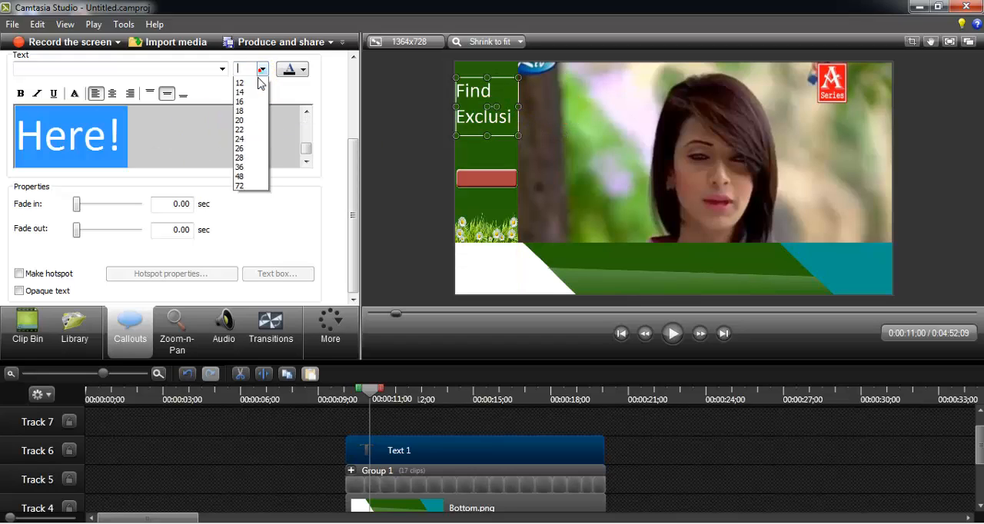
pyautogui.click(244, 206)
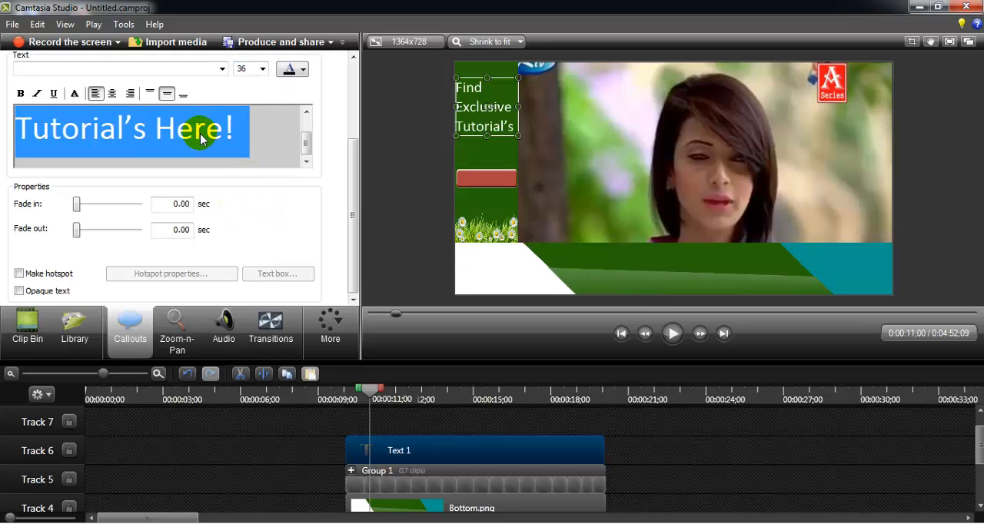
pyautogui.click(112, 93)
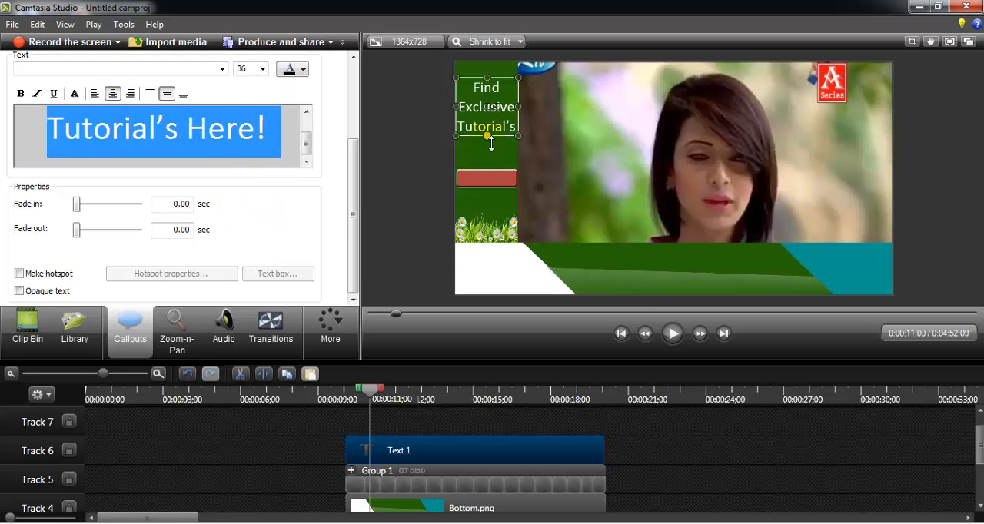
pyautogui.moveTo(490, 143)
pyautogui.mouseDown()
pyautogui.moveTo(496, 169)
pyautogui.moveTo(489, 136)
pyautogui.mouseUp()
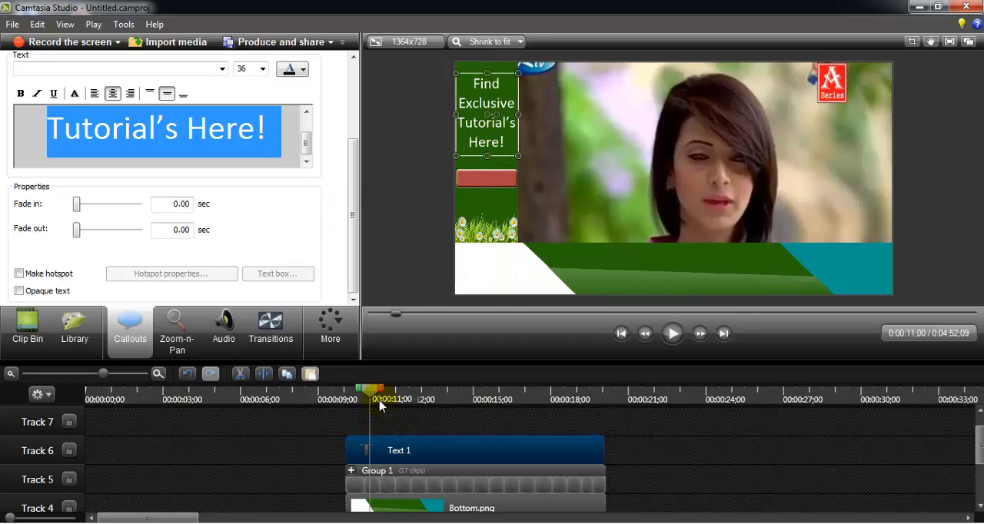
# - Add a second Text callout at 00:00:11;00 and replace its text with "Absolutely Free" copied from the Word document
pyautogui.click(323, 453)
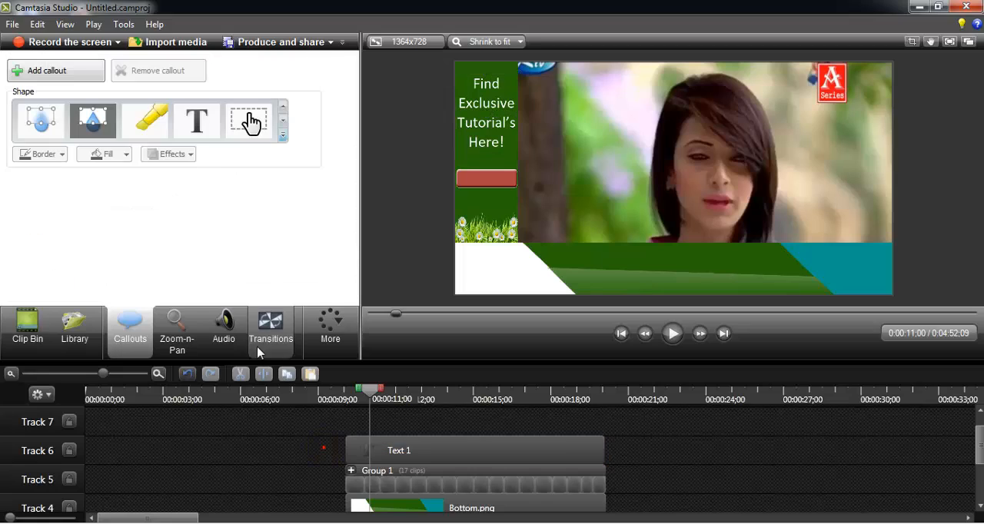
pyautogui.click(197, 116)
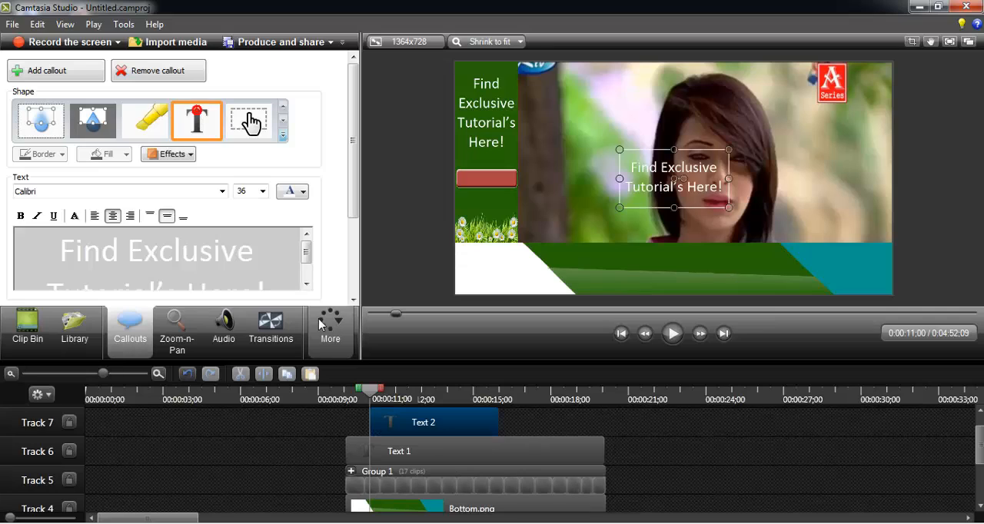
pyautogui.click(212, 246)
pyautogui.hotkey('alt', 'Tab')
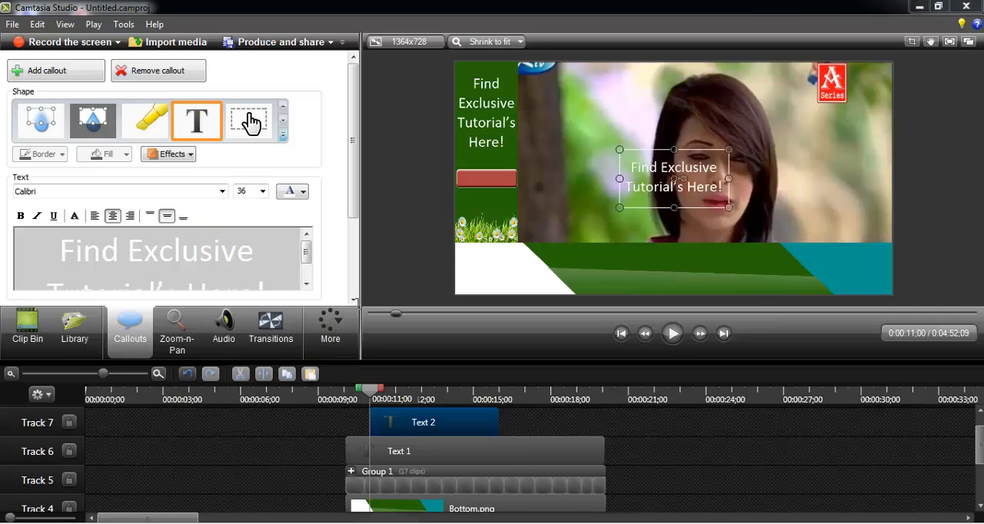
pyautogui.moveTo(327, 180); pyautogui.dragTo(237, 194)
pyautogui.hotkey('ctrl', 'c')
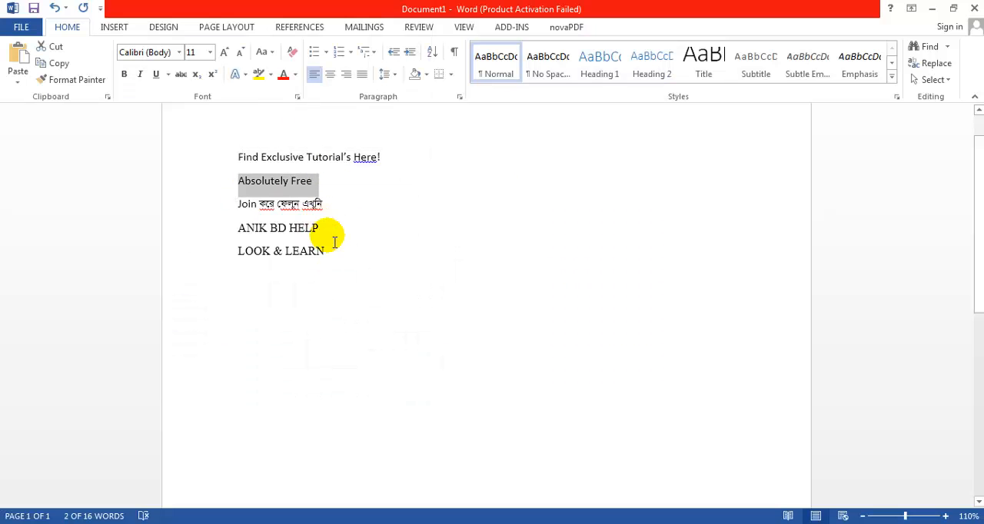
pyautogui.hotkey('alt', 'Tab')
pyautogui.hotkey('ctrl', 'a')
pyautogui.press('Delete')
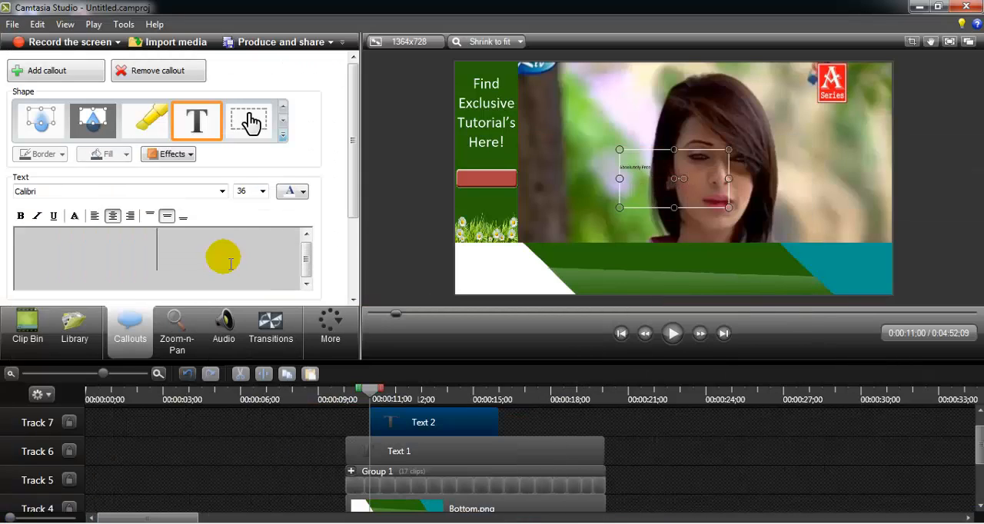
pyautogui.hotkey('ctrl', 'v')
# - Centre the "Absolutely Free" text, colour it white and set its size to 22
pyautogui.hotkey('ctrl', 'a')
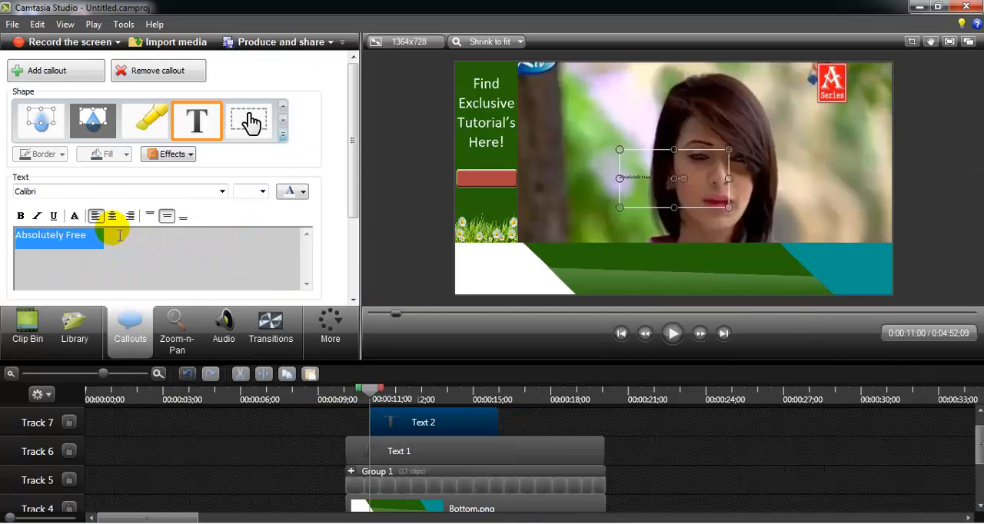
pyautogui.click(112, 216)
pyautogui.click(292, 191)
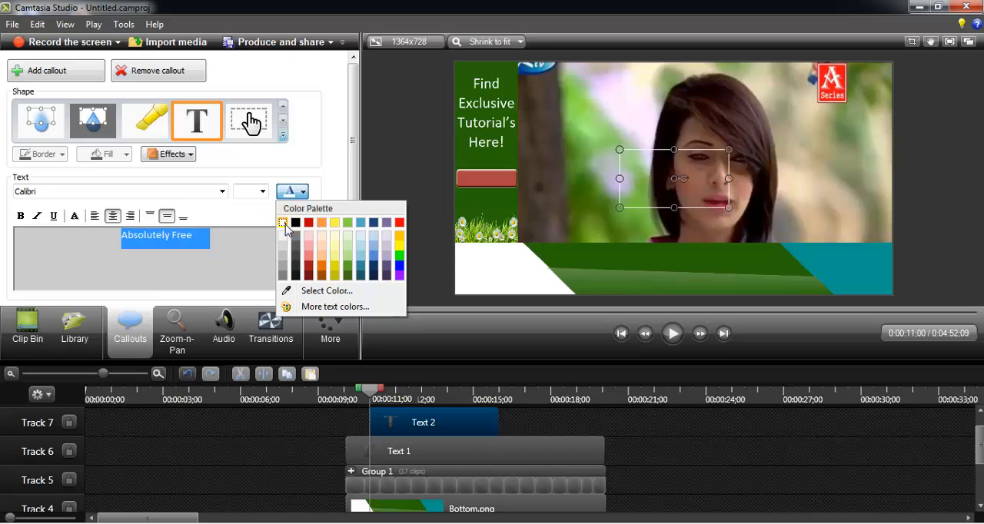
pyautogui.click(285, 224)
pyautogui.click(292, 192)
pyautogui.click(284, 224)
pyautogui.click(260, 193)
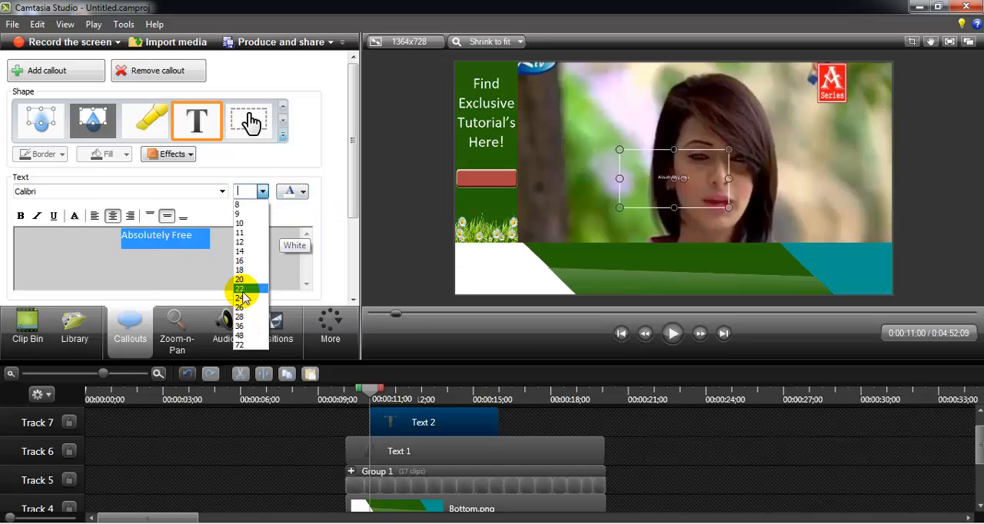
pyautogui.click(246, 285)
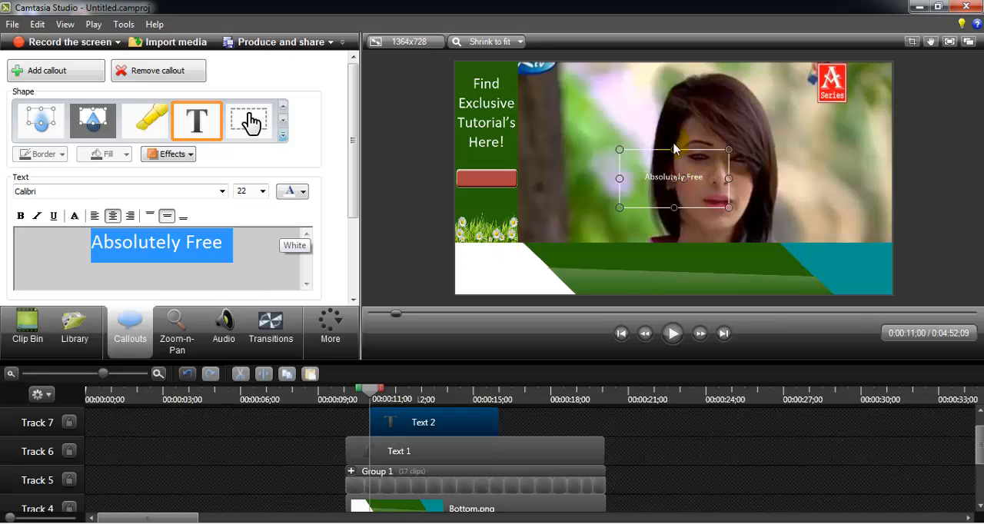
# - Fit the "Absolutely Free" callout over the red shape on the green side bar and set its text size to 20
pyautogui.moveTo(676, 157); pyautogui.dragTo(520, 185)
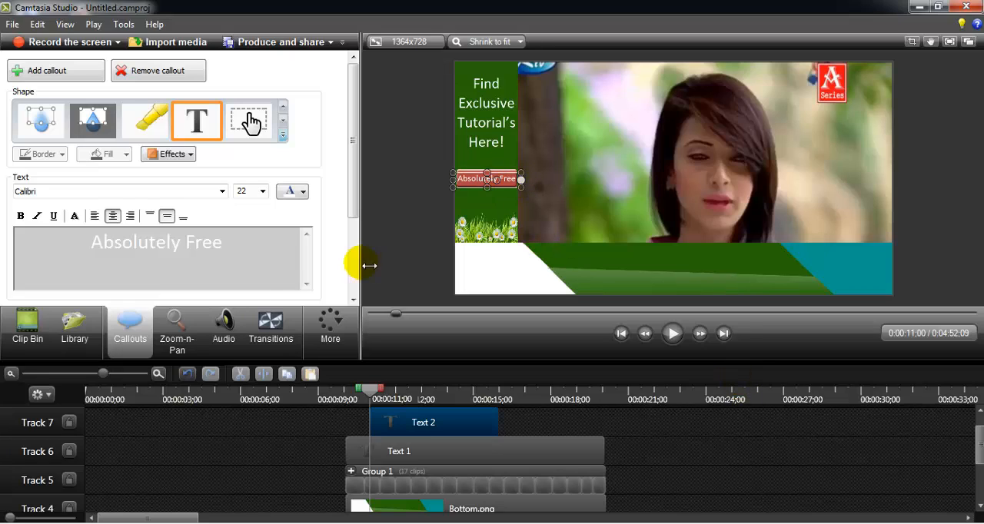
pyautogui.moveTo(230, 244); pyautogui.dragTo(73, 243)
pyautogui.click(262, 190)
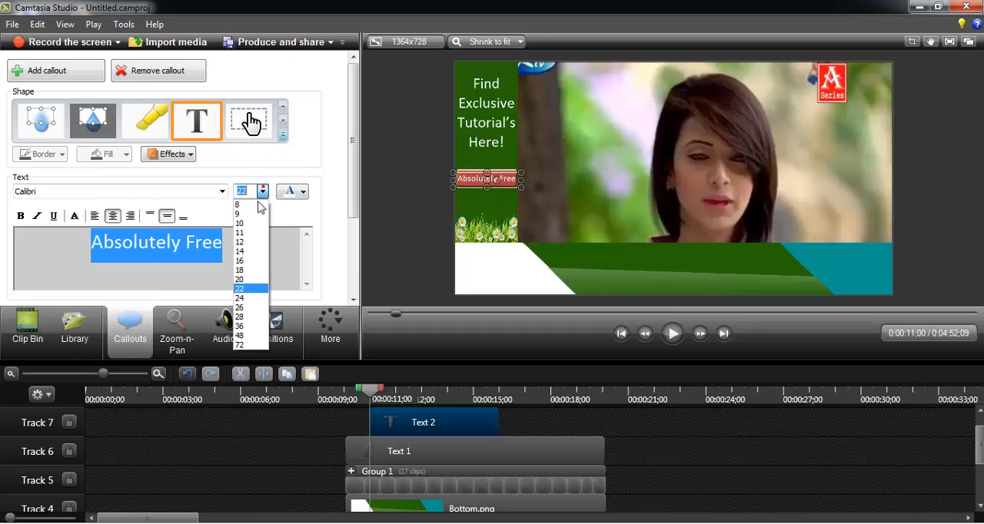
pyautogui.click(239, 279)
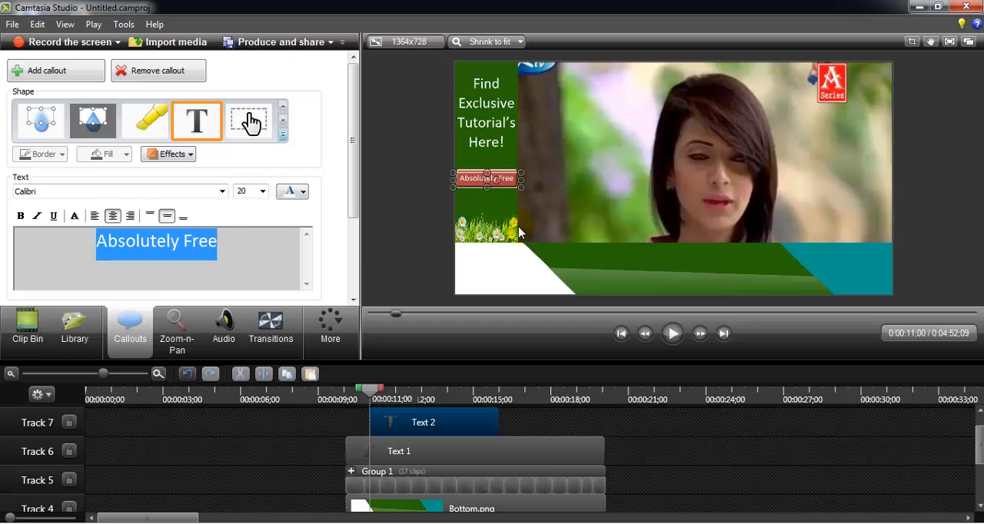
pyautogui.click(268, 265)
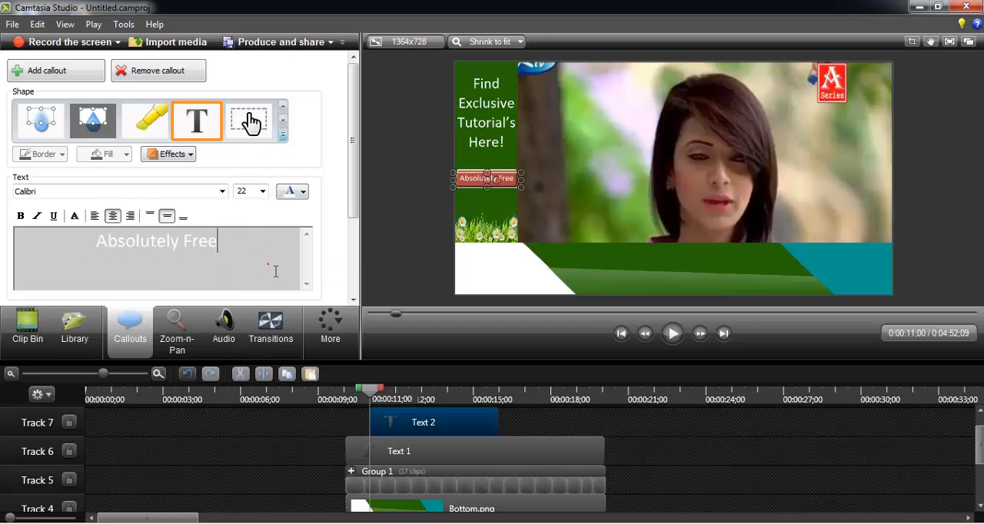
pyautogui.click(256, 440)
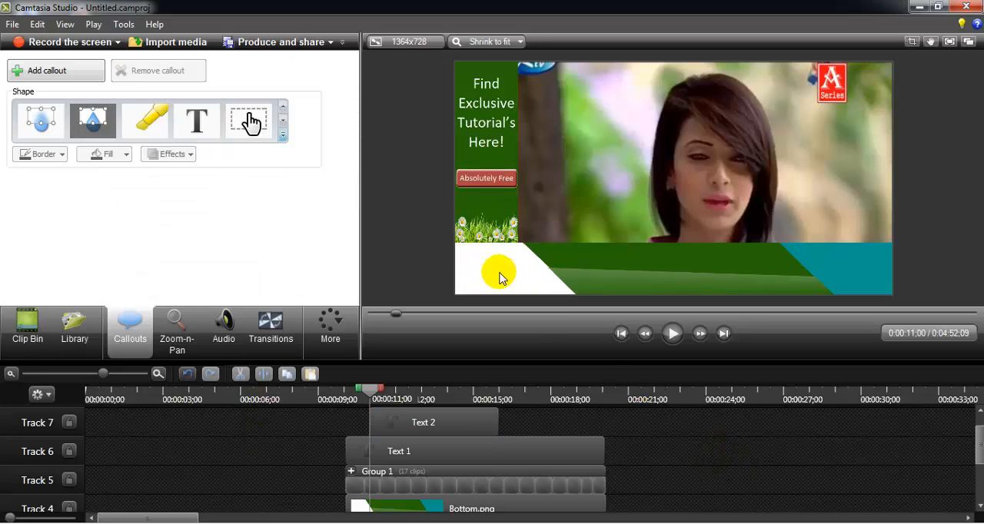
# - Move the "Absolutely Free" clip to start with the Text 1 clip and extend it to the same end
pyautogui.moveTo(423, 417); pyautogui.dragTo(394, 424)
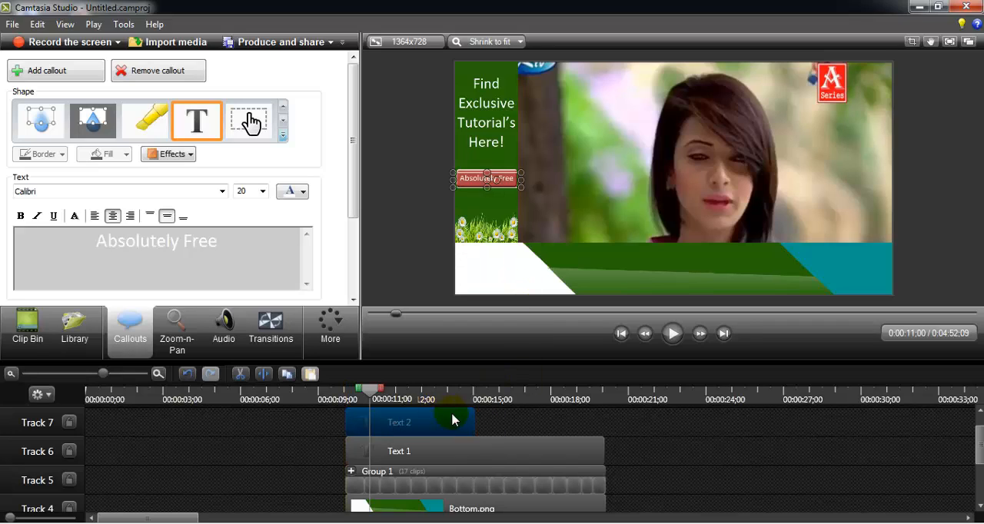
pyautogui.moveTo(547, 420); pyautogui.dragTo(604, 423)
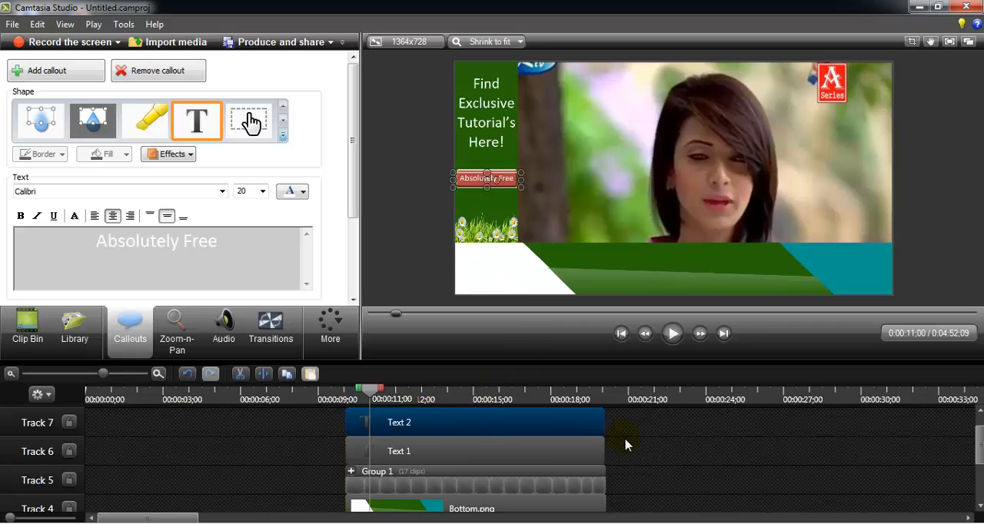
pyautogui.click(274, 439)
# - Add a third Text callout and replace its text with "Join করে ফেলুন এখুনি" copied from the Word document
pyautogui.click(196, 120)
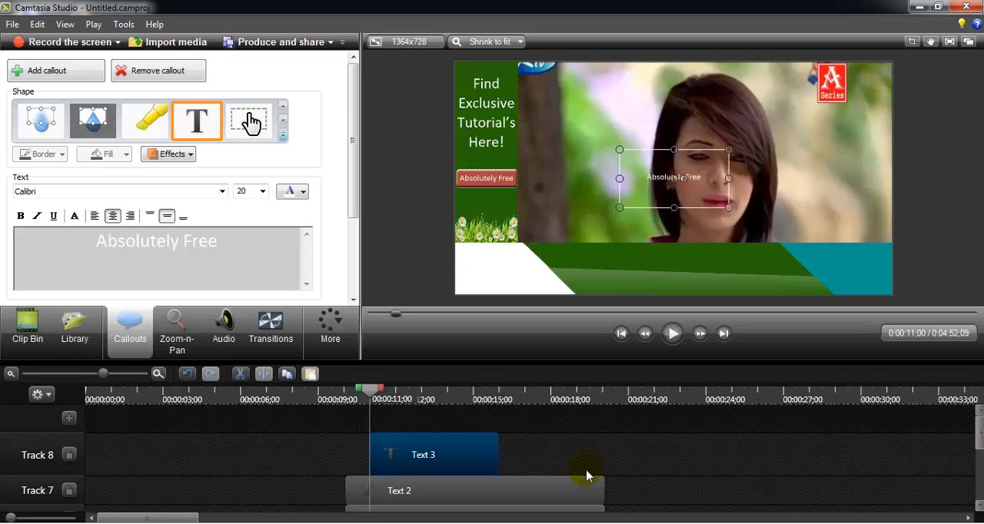
pyautogui.click(378, 523)
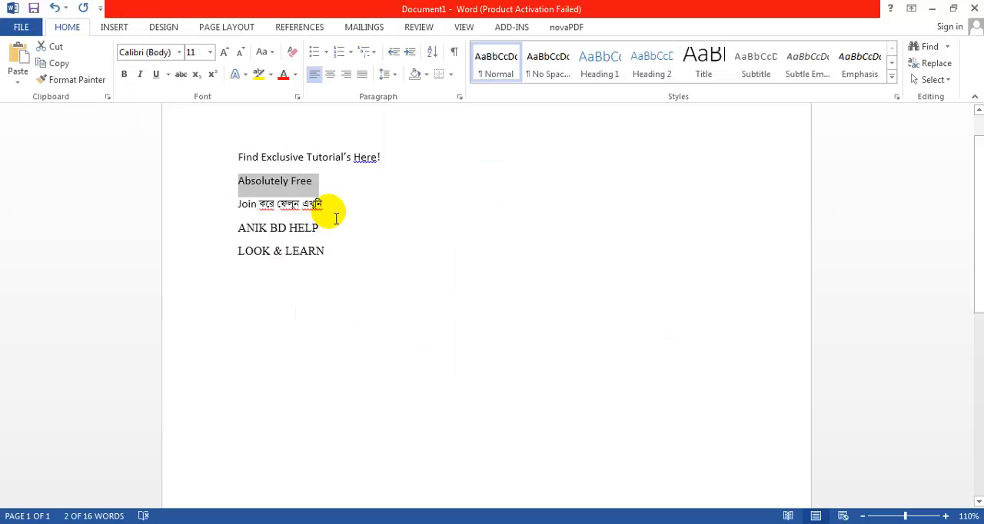
pyautogui.moveTo(329, 209); pyautogui.dragTo(246, 218)
pyautogui.hotkey('ctrl', 'c')
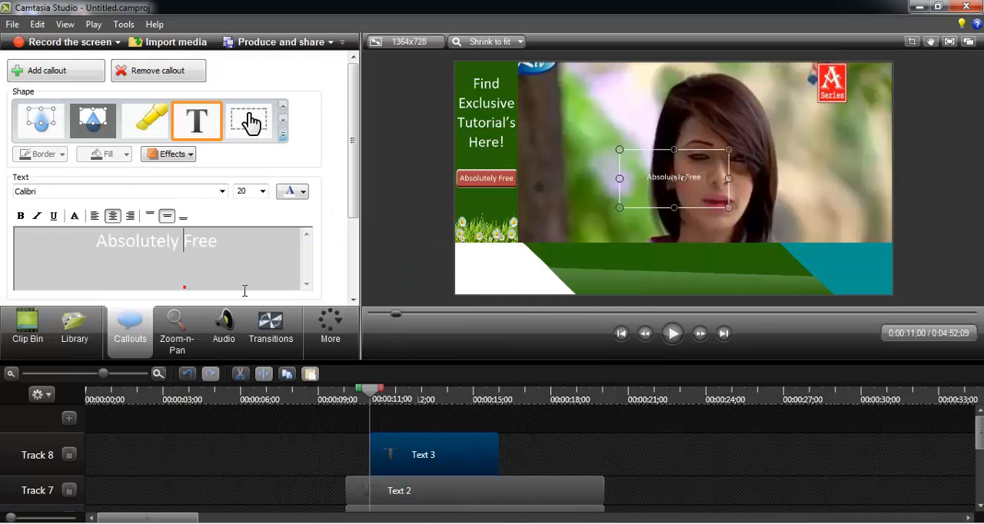
pyautogui.tripleClick(239, 284)
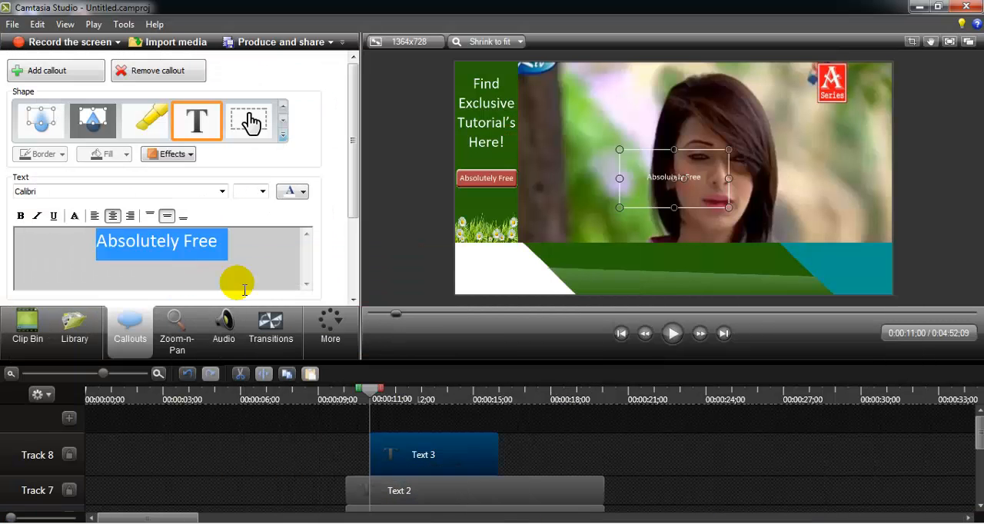
pyautogui.hotkey('ctrl', 'v')
pyautogui.click(163, 249)
# - Set the callout's whole text to size 48 and move it onto the white section of the bottom banner
pyautogui.hotkey('ctrl', 'a')
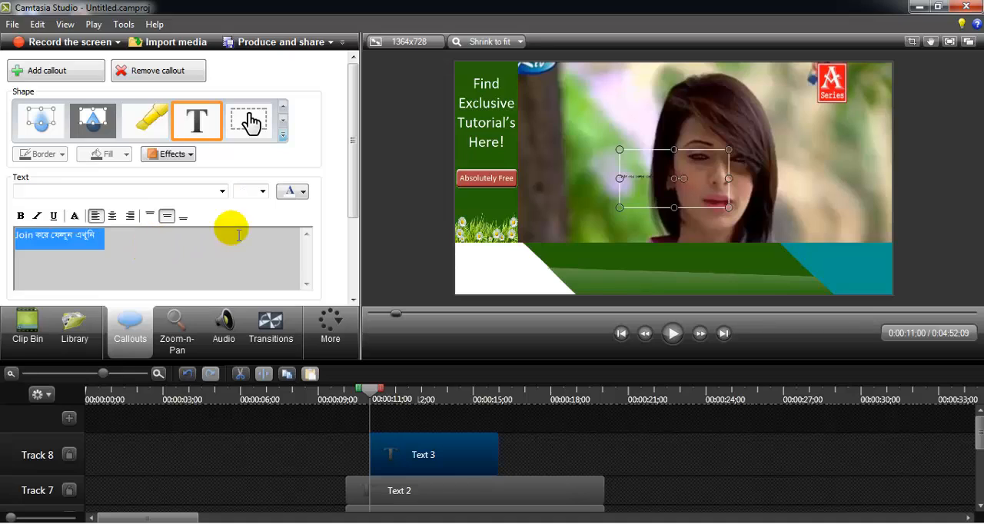
pyautogui.click(262, 190)
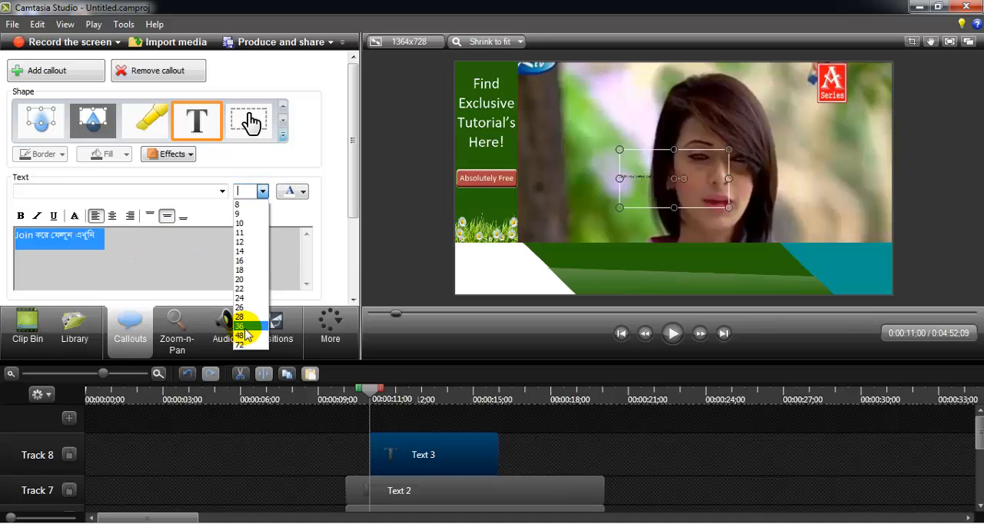
pyautogui.click(240, 335)
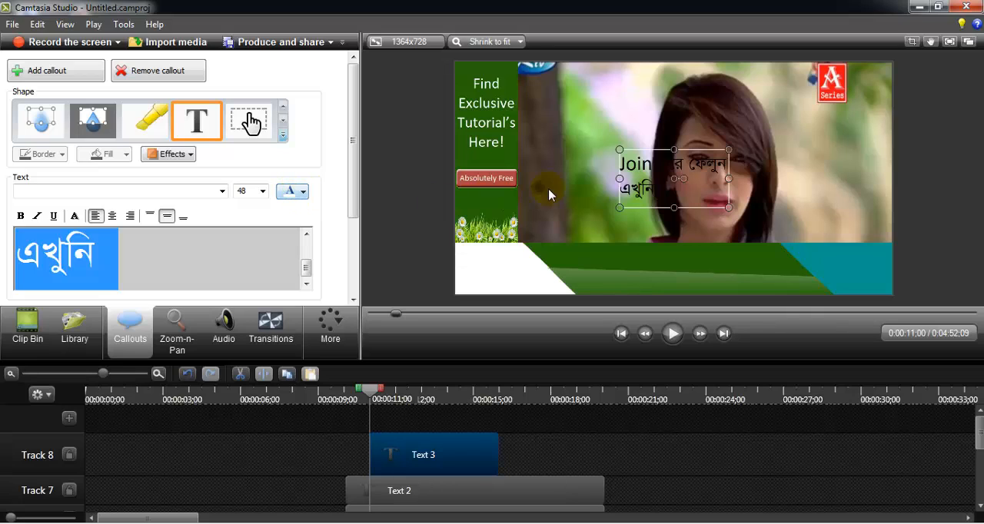
pyautogui.moveTo(681, 174); pyautogui.dragTo(518, 265)
# - Cut the words "করে ফেলুন এখুনি" from the callout, leaving only "Join"
pyautogui.click(250, 261)
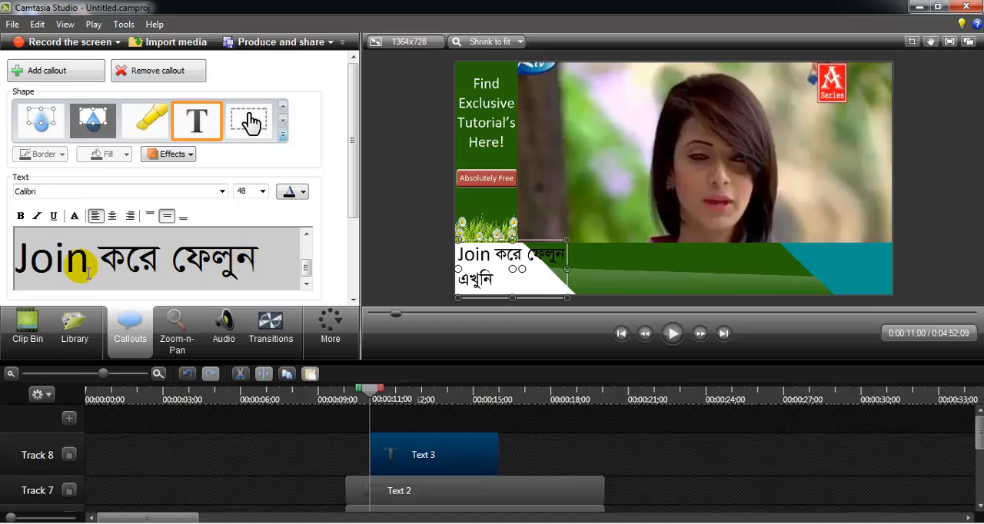
pyautogui.click(100, 263)
pyautogui.moveTo(104, 265); pyautogui.dragTo(259, 311)
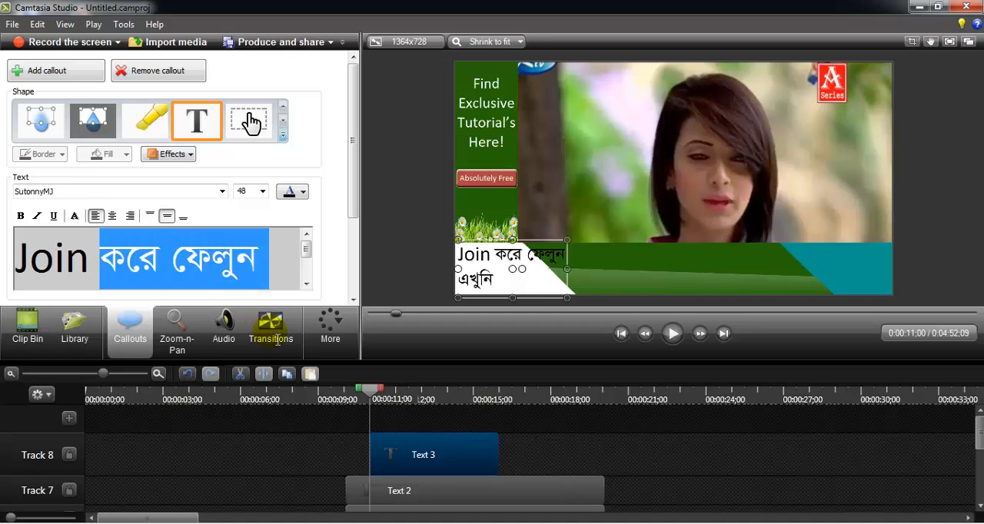
pyautogui.moveTo(298, 474); pyautogui.dragTo(298, 474)
pyautogui.hotkey('ctrl', 'c')
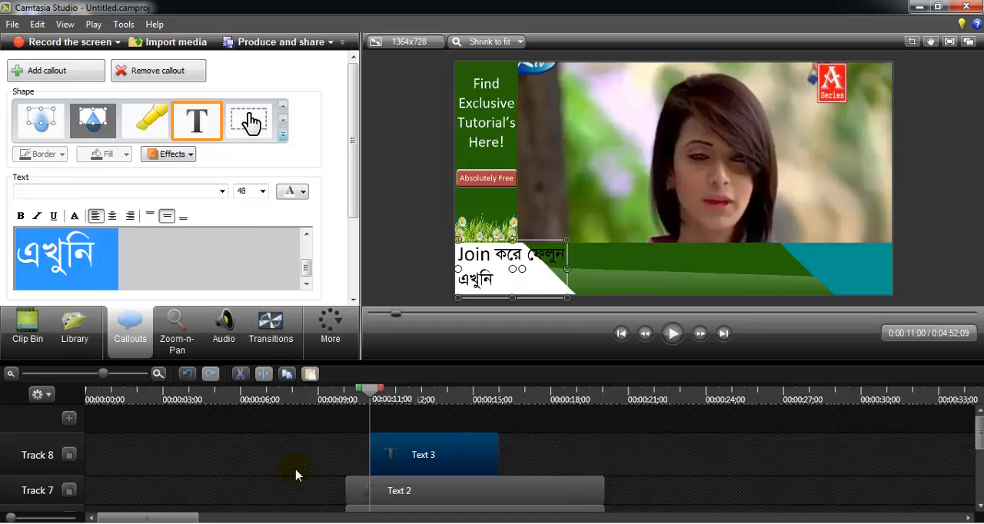
pyautogui.press('BackSpace')
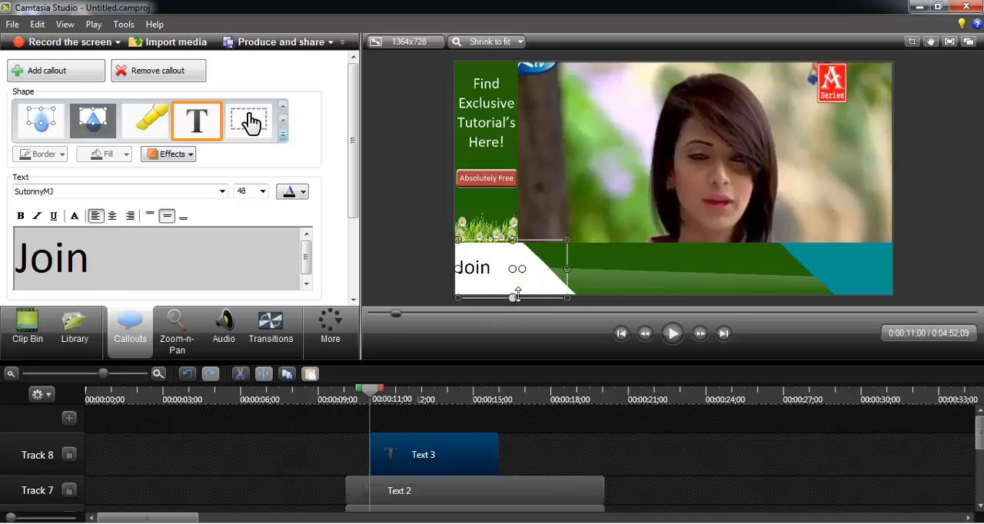
# - Shrink the "Join" callout's box to fit closely around the word in the white section's upper corner
pyautogui.moveTo(517, 296); pyautogui.dragTo(515, 269)
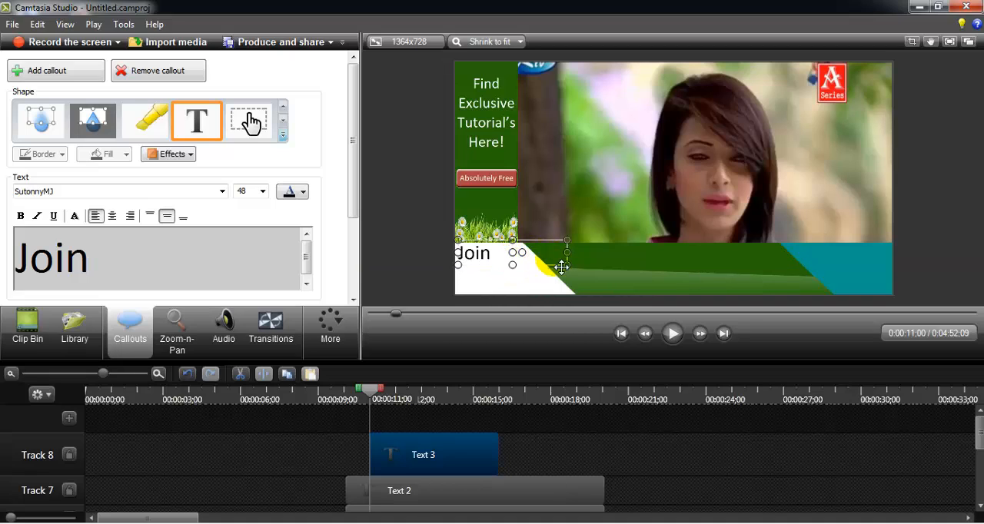
pyautogui.moveTo(567, 254); pyautogui.dragTo(497, 255)
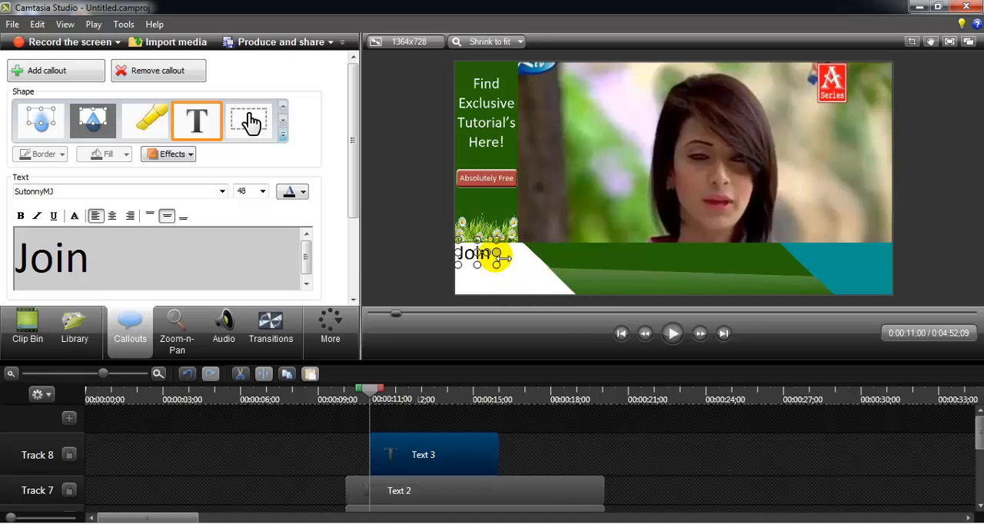
pyautogui.click(174, 254)
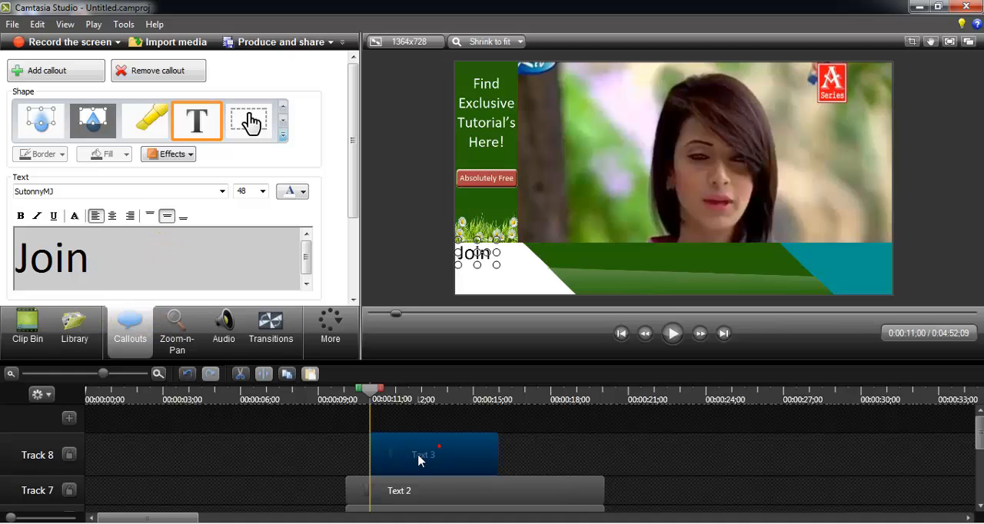
# - Match the "Join" clip's start and end on the timeline to the Text 2 clip
pyautogui.moveTo(418, 458); pyautogui.dragTo(411, 460)
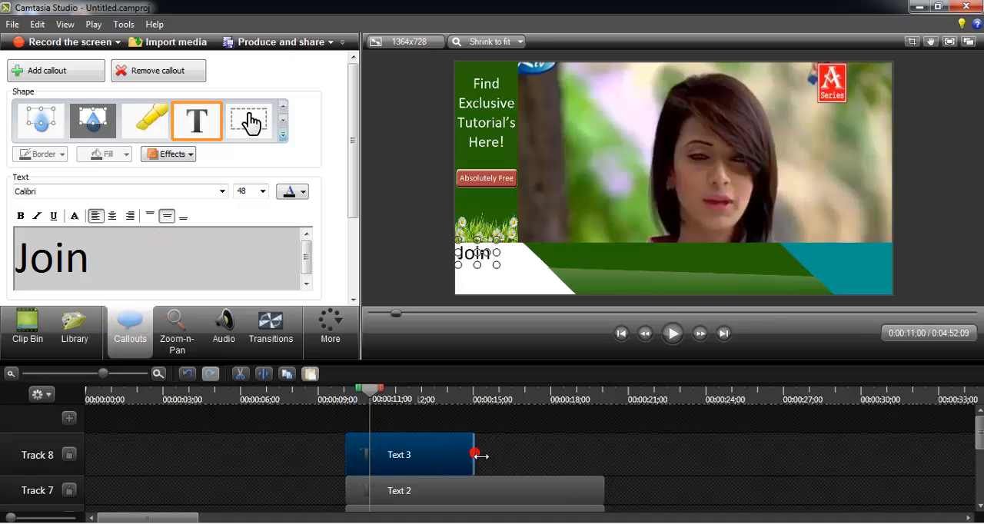
pyautogui.moveTo(474, 455); pyautogui.dragTo(604, 470)
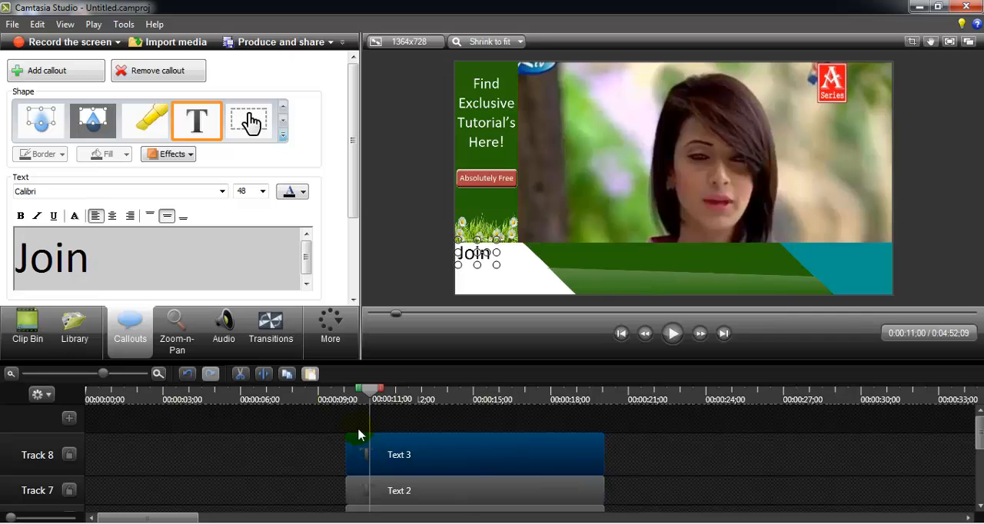
pyautogui.click(299, 466)
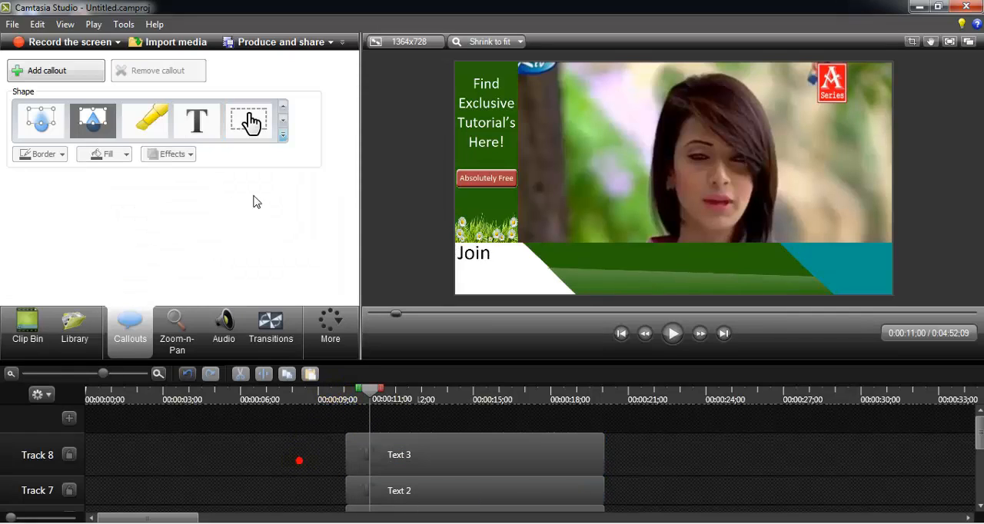
# - Add another Text callout, paste the cut Bengali words over its text, and cut "এখুনি" to leave "করে ফেলুন"
pyautogui.click(196, 122)
pyautogui.hotkey('ctrl', 'a')
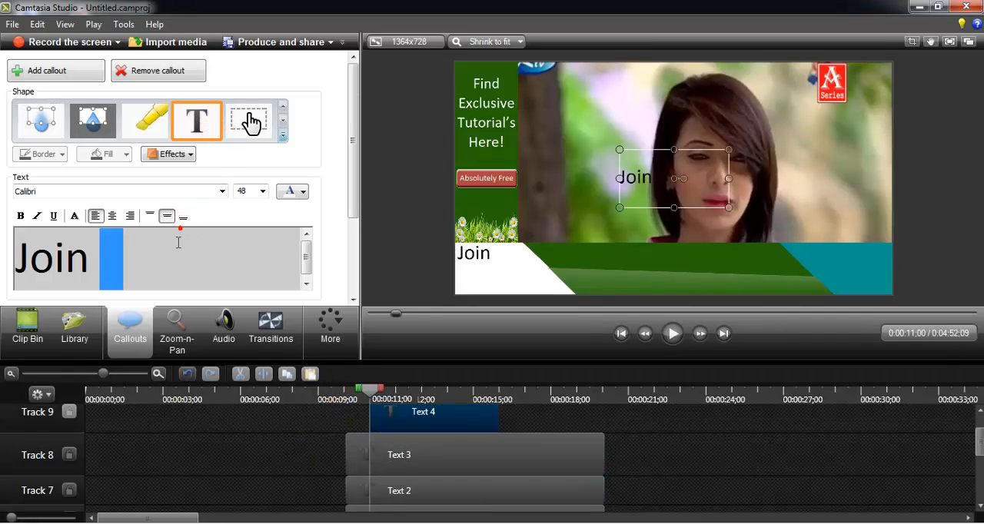
pyautogui.hotkey('ctrl', 'v')
pyautogui.moveTo(187, 258); pyautogui.dragTo(325, 255)
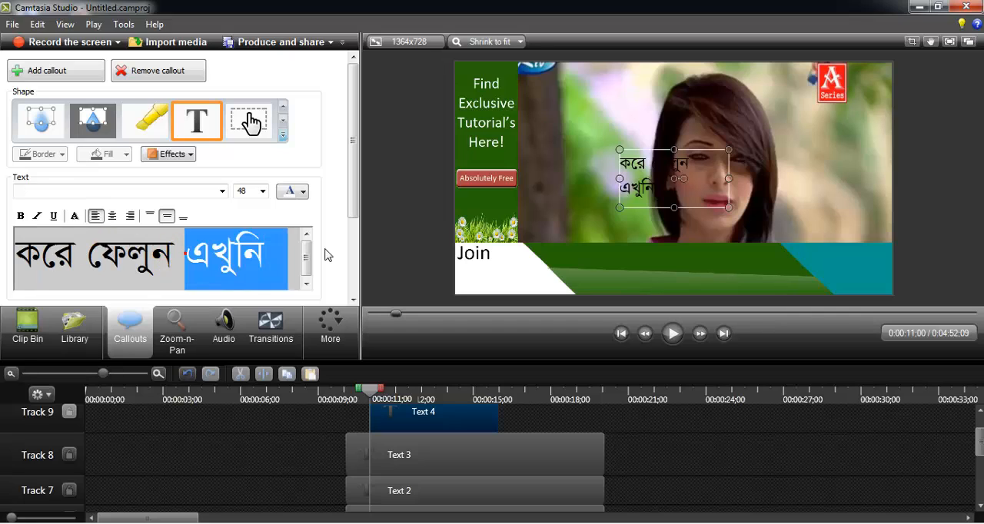
pyautogui.press('BackSpace')
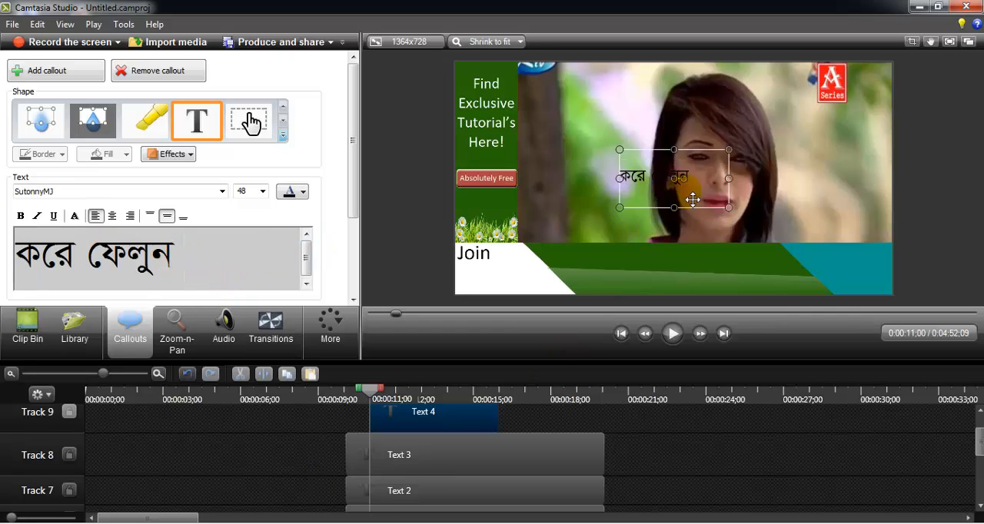
# - Shrink the "করে ফেলুন" callout's box around its text and place it below "Join" on the white section
pyautogui.moveTo(679, 215); pyautogui.dragTo(672, 176)
pyautogui.moveTo(676, 177); pyautogui.dragTo(540, 279)
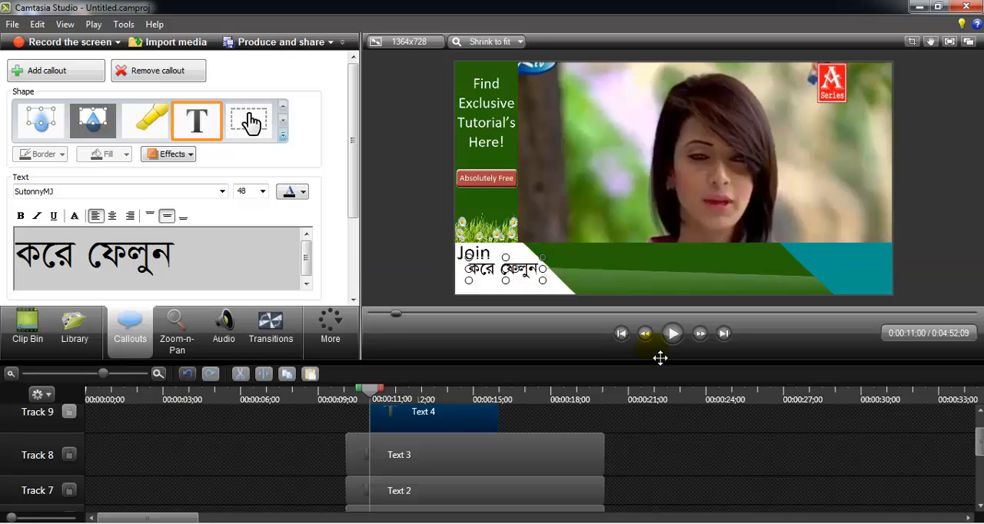
pyautogui.click(676, 489)
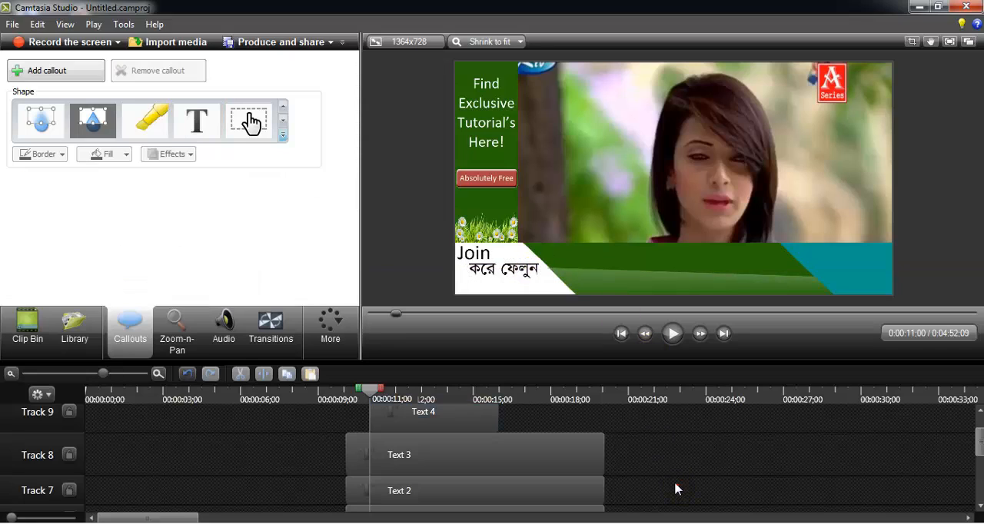
# - Match the "করে ফেলুন" clip's start and end on the timeline to the Text 3 clip
pyautogui.click(408, 424)
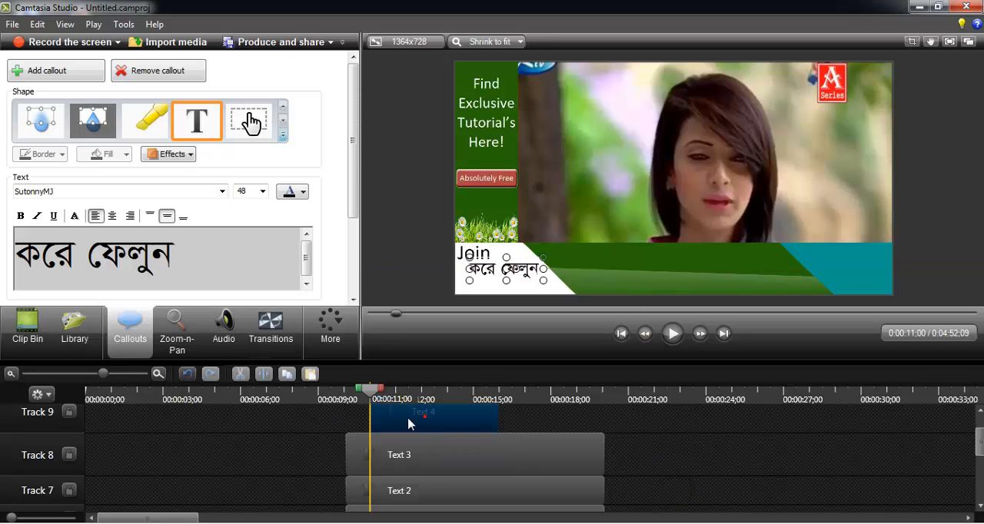
pyautogui.click(480, 419)
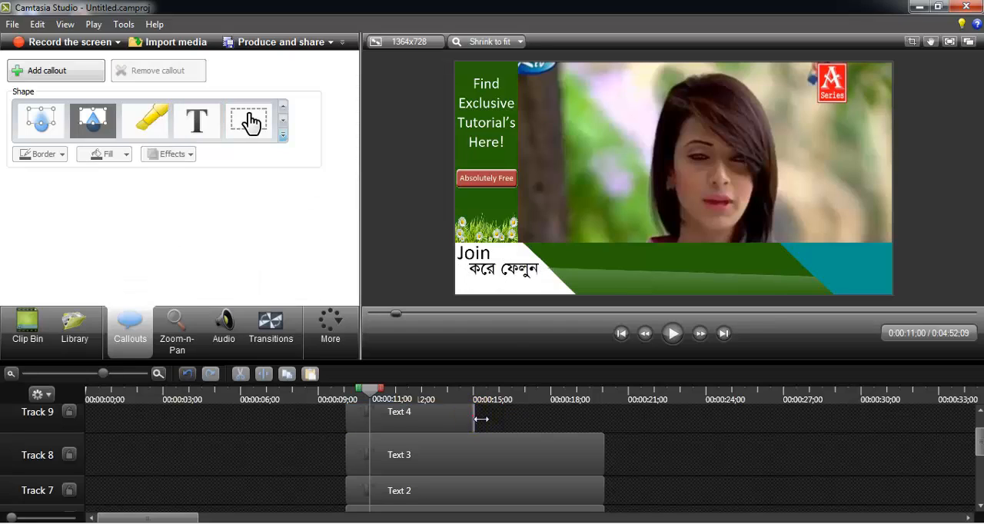
pyautogui.moveTo(479, 419); pyautogui.dragTo(604, 427)
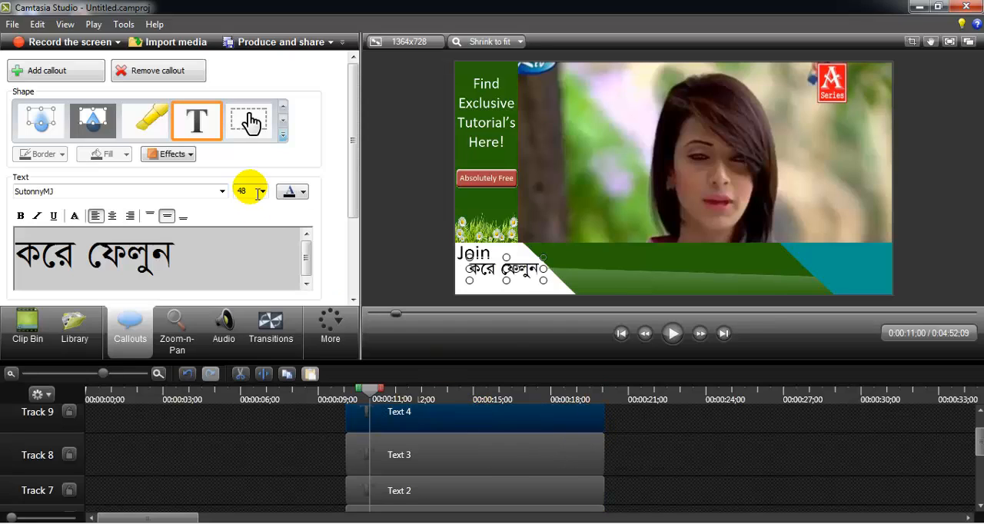
pyautogui.click(249, 445)
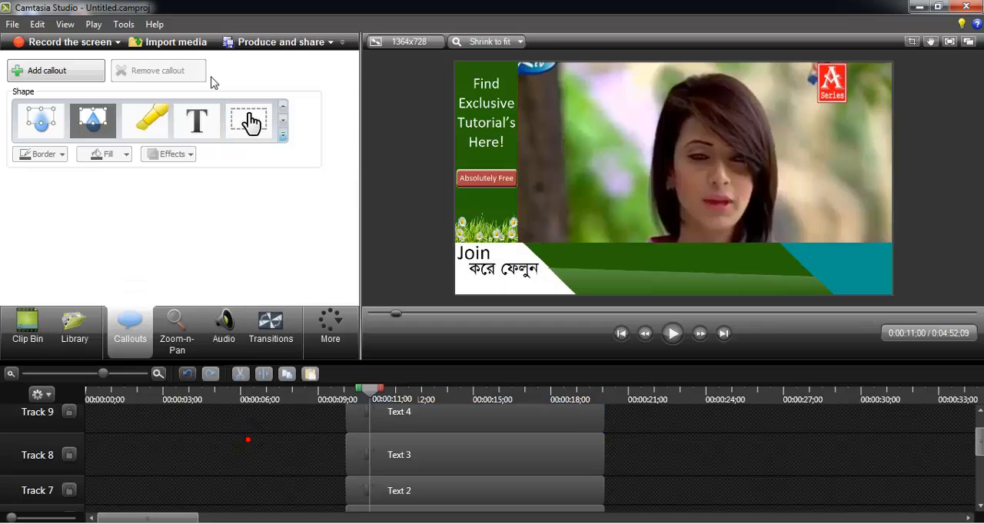
# - Add a Text callout reading "এখুনি", shrink its box, and place it below the end of "করে ফেলুন"
pyautogui.click(202, 127)
pyautogui.moveTo(193, 259); pyautogui.dragTo(8, 273)
pyautogui.write('এখুনি')
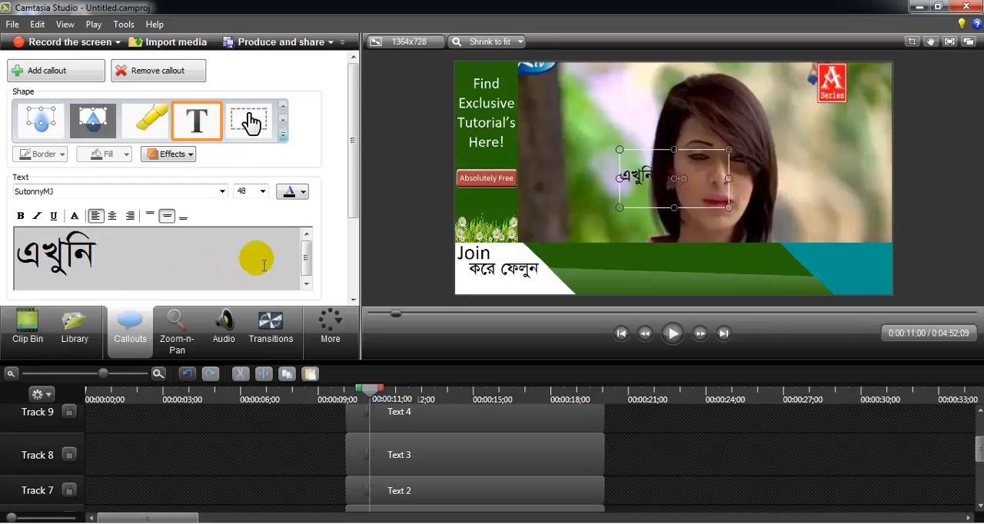
pyautogui.moveTo(679, 154); pyautogui.dragTo(541, 290)
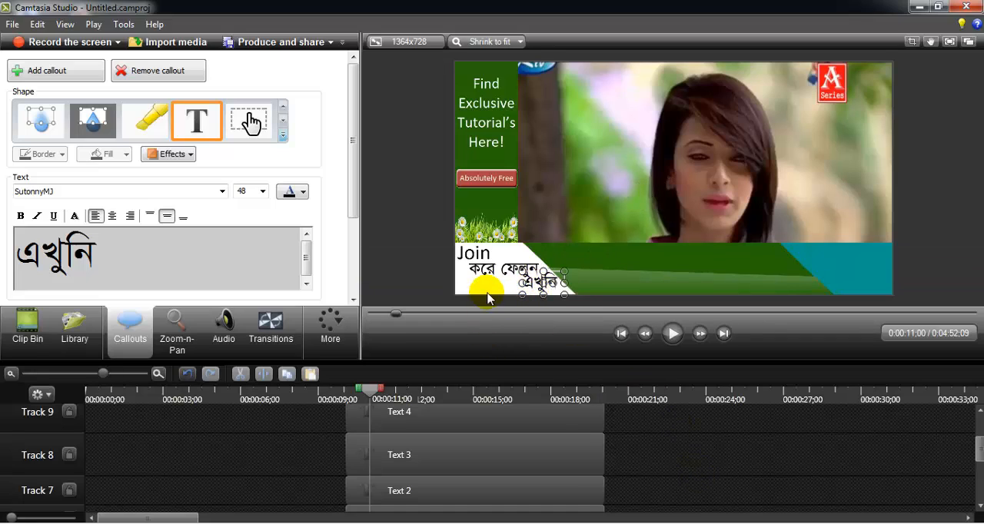
# - Nudge the "করে ফেলুন" callout slightly to the left below "Join"
pyautogui.click(488, 269)
pyautogui.press('Left')
pyautogui.press('Left')
pyautogui.press('Left')
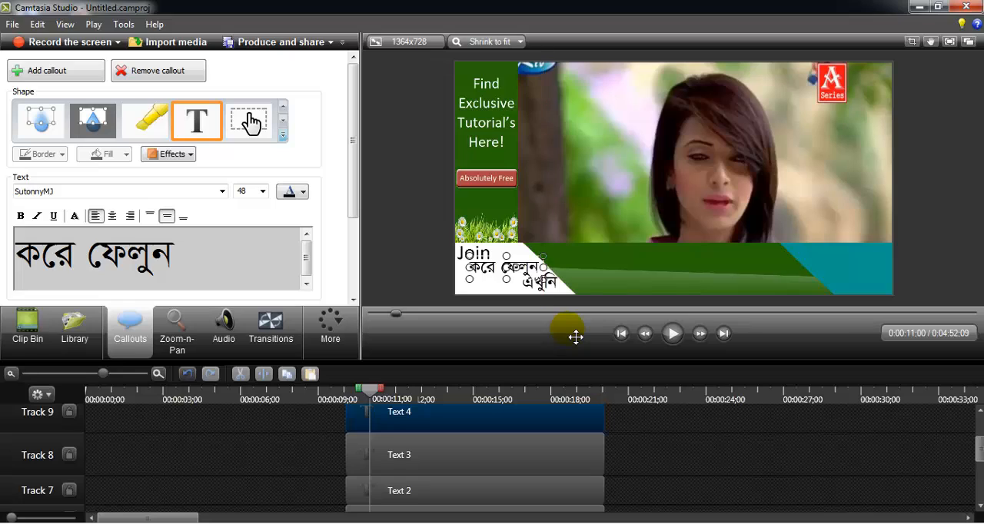
pyautogui.click(705, 477)
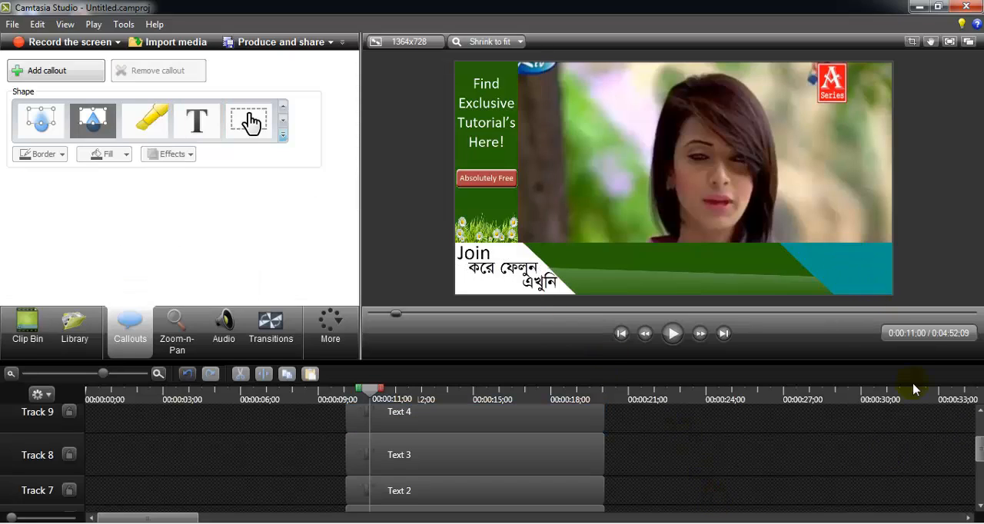
# - Match the "এখুনি" clip's start and end on the timeline to the Text 4 clip
pyautogui.click(251, 121)
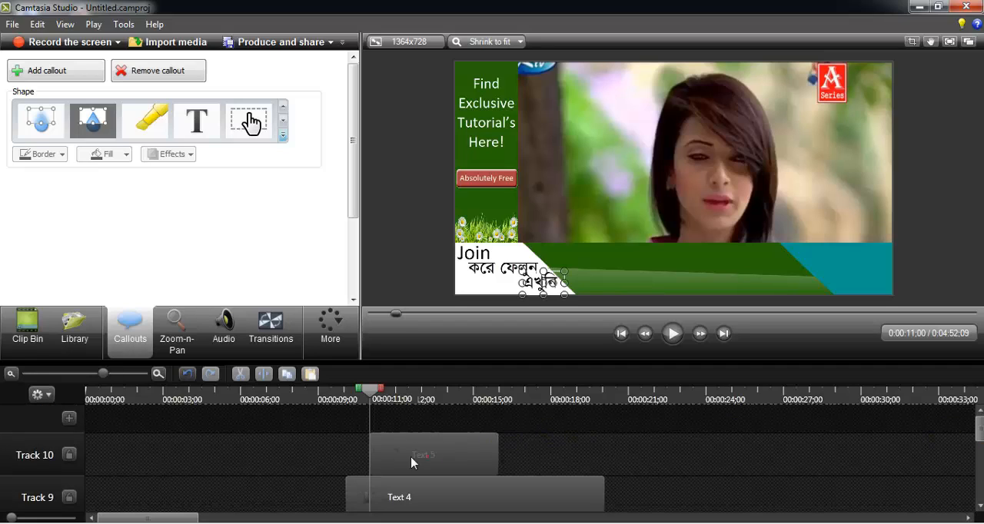
pyautogui.moveTo(428, 456); pyautogui.dragTo(405, 461)
pyautogui.click(478, 464)
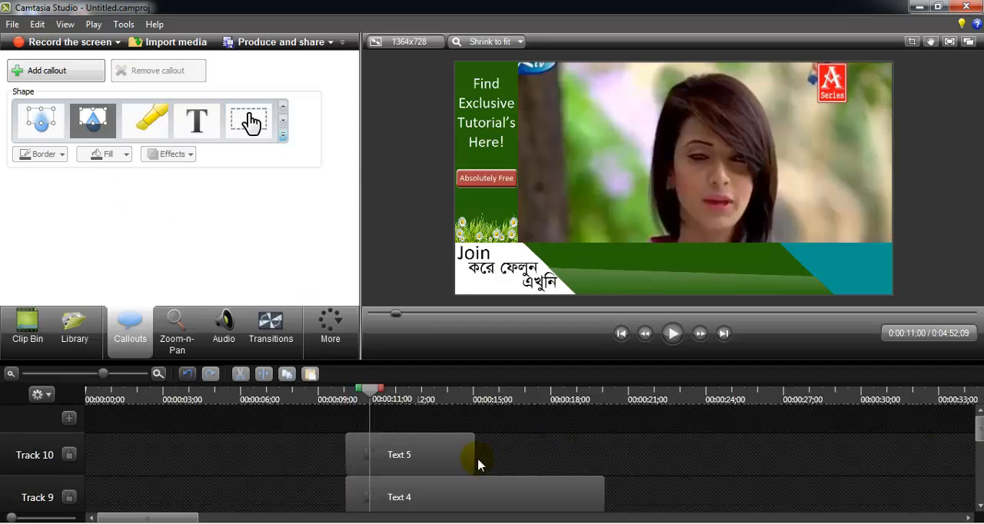
pyautogui.moveTo(481, 462); pyautogui.dragTo(604, 461)
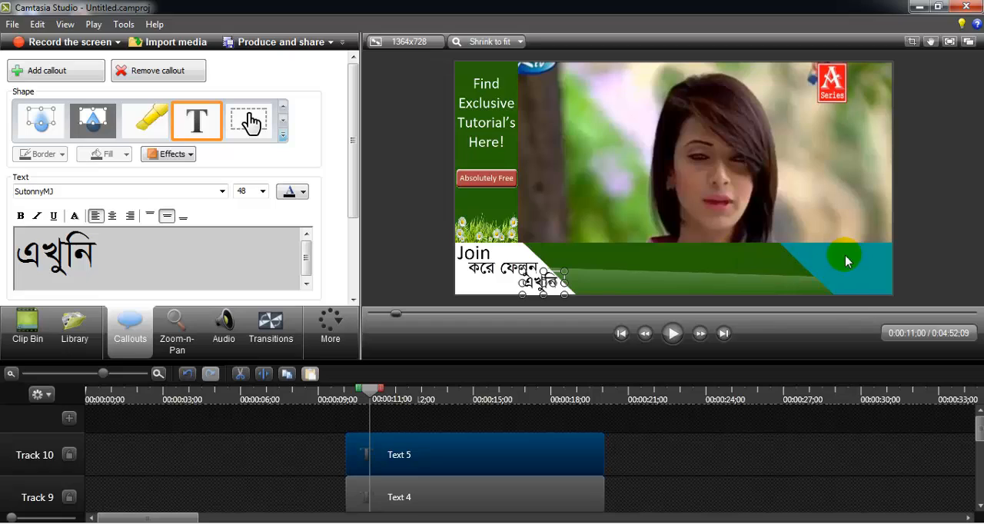
pyautogui.click(638, 491)
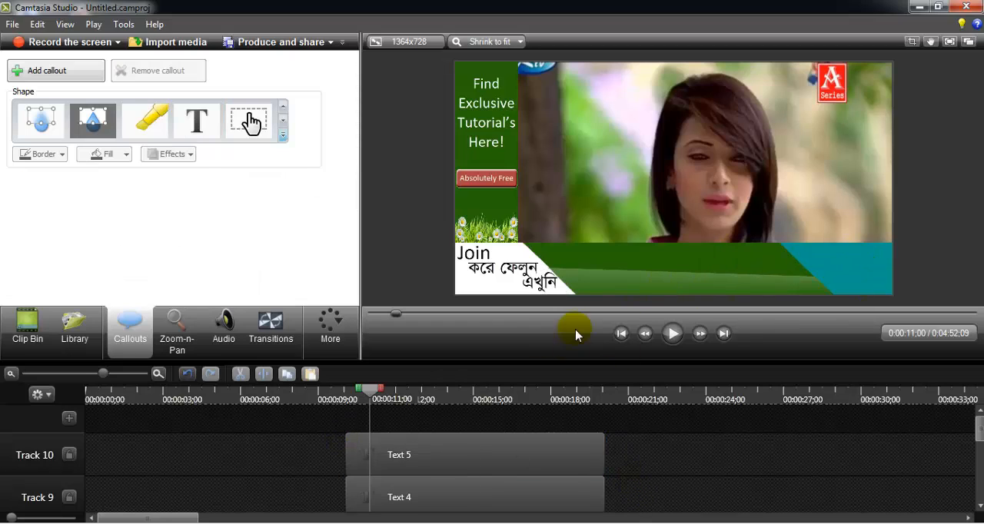
# - Add logo.png on a new track above Text 5 and match its start and end to that clip
pyautogui.click(27, 342)
pyautogui.click(225, 245)
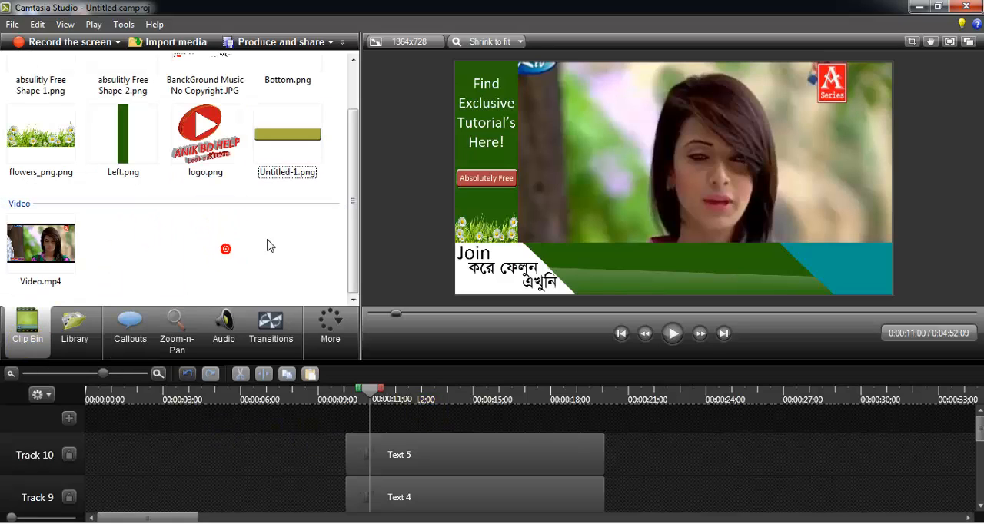
pyautogui.moveTo(208, 158); pyautogui.dragTo(305, 258)
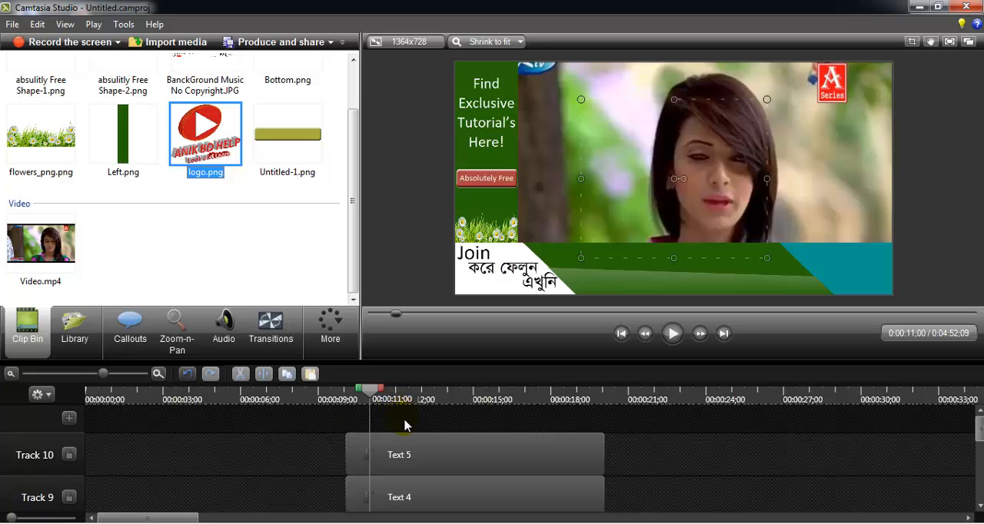
pyautogui.moveTo(405, 420); pyautogui.dragTo(376, 435)
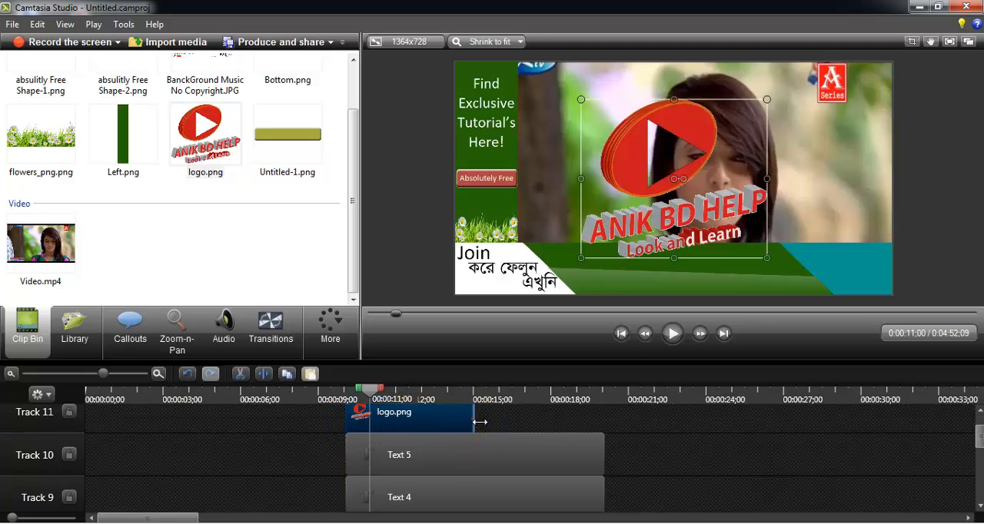
pyautogui.moveTo(474, 422); pyautogui.dragTo(612, 429)
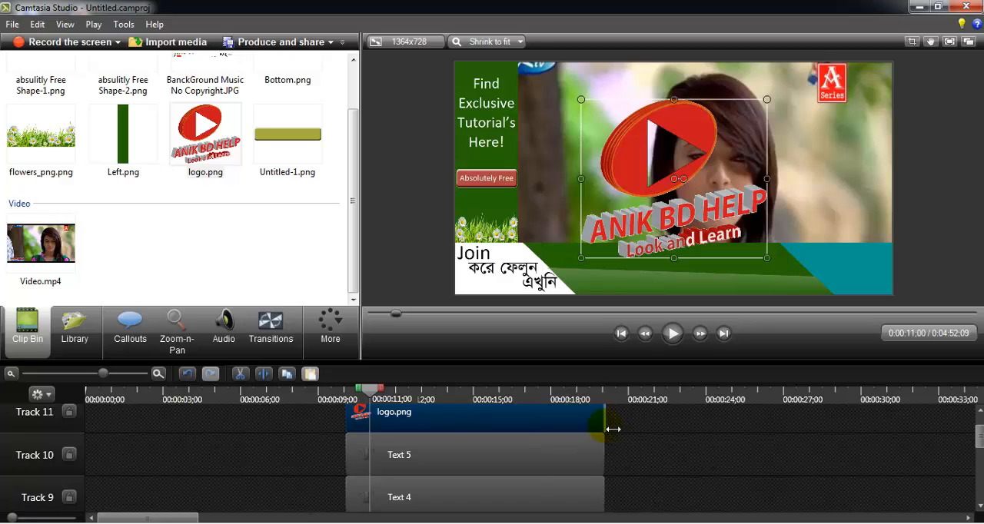
# - Scale the logo down to a small size and place it on the teal section of the bottom banner
pyautogui.press('alt')
pyautogui.moveTo(583, 100); pyautogui.dragTo(841, 273)
pyautogui.hotkey('ctrl', 'z')
pyautogui.click(702, 454)
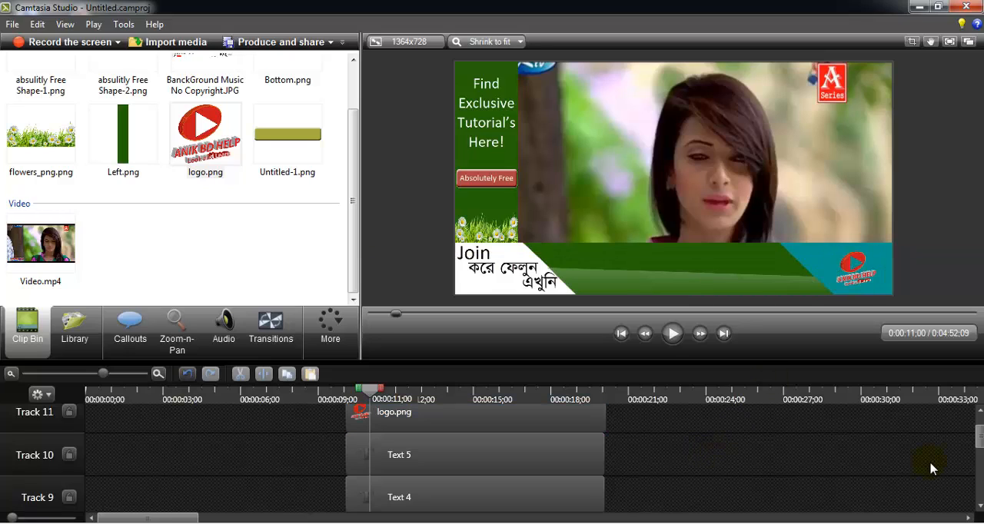
# - Add a new Text callout above the logo track
pyautogui.scroll(1, 703, 454)
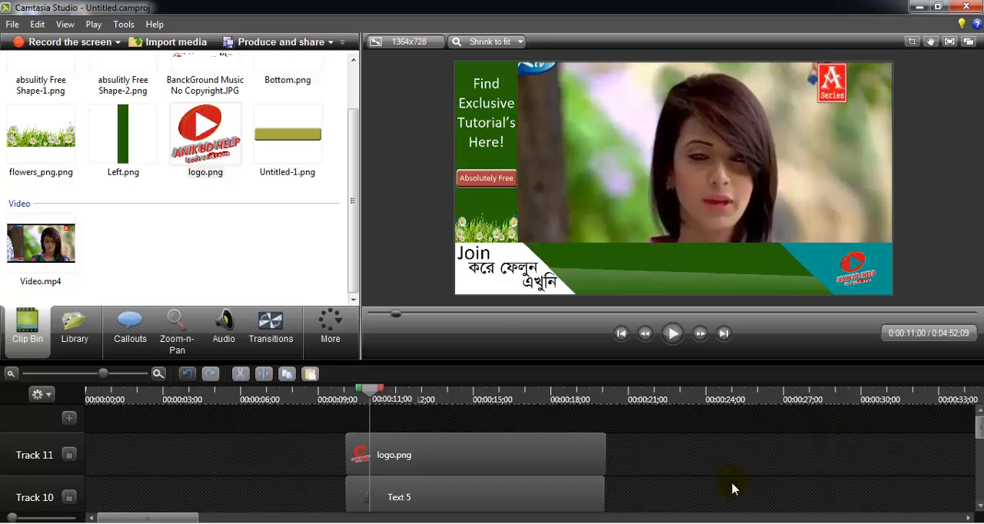
pyautogui.click(222, 209)
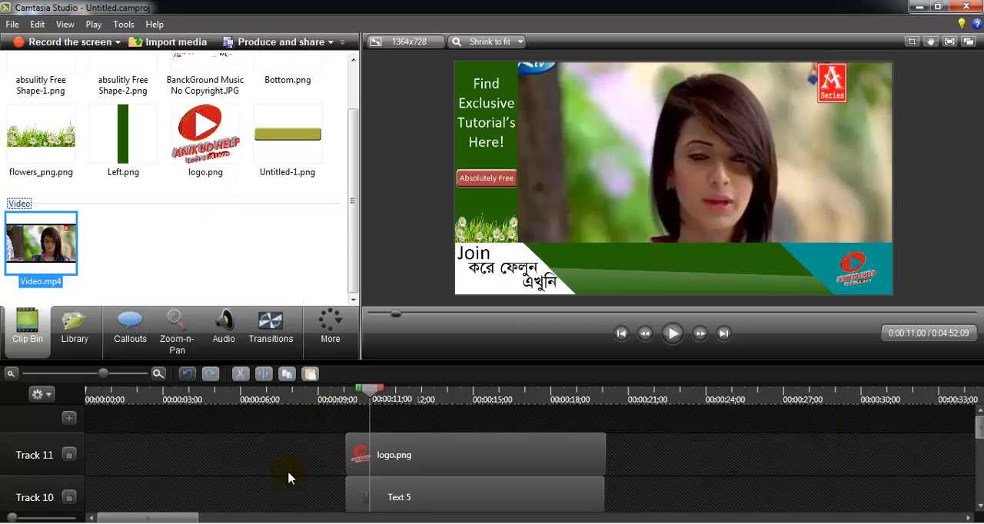
pyautogui.click(132, 317)
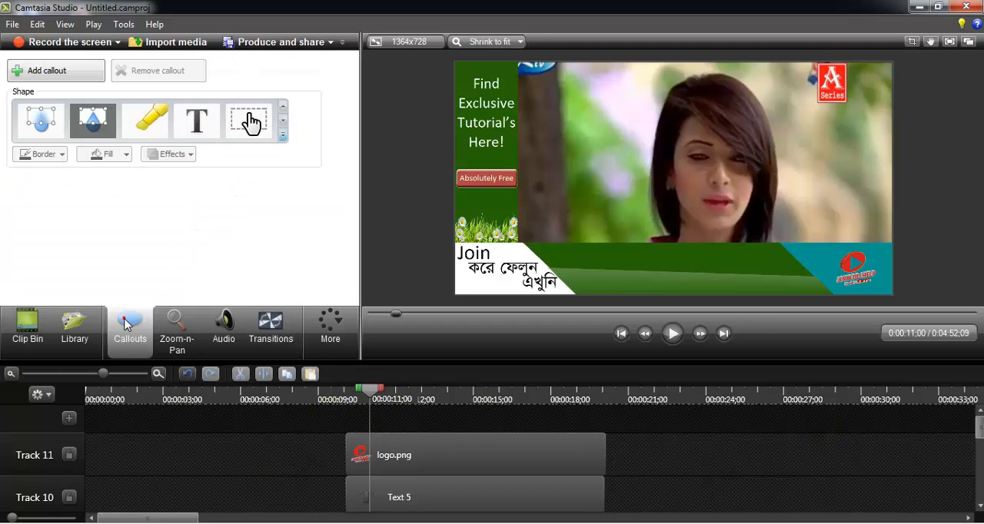
pyautogui.click(198, 117)
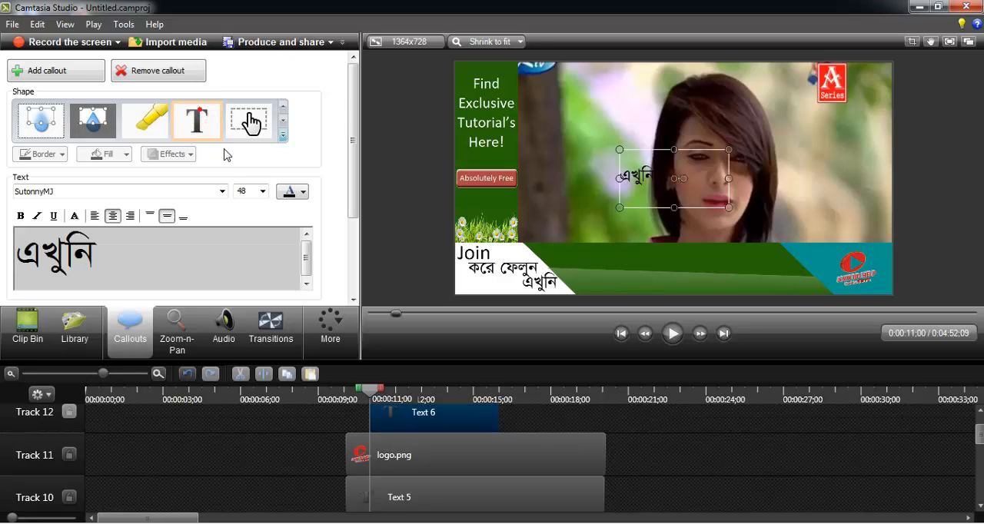
# - Cut the "ANIK BD HELP" line from the Word document and paste it over the new callout's text
pyautogui.tripleClick(213, 266)
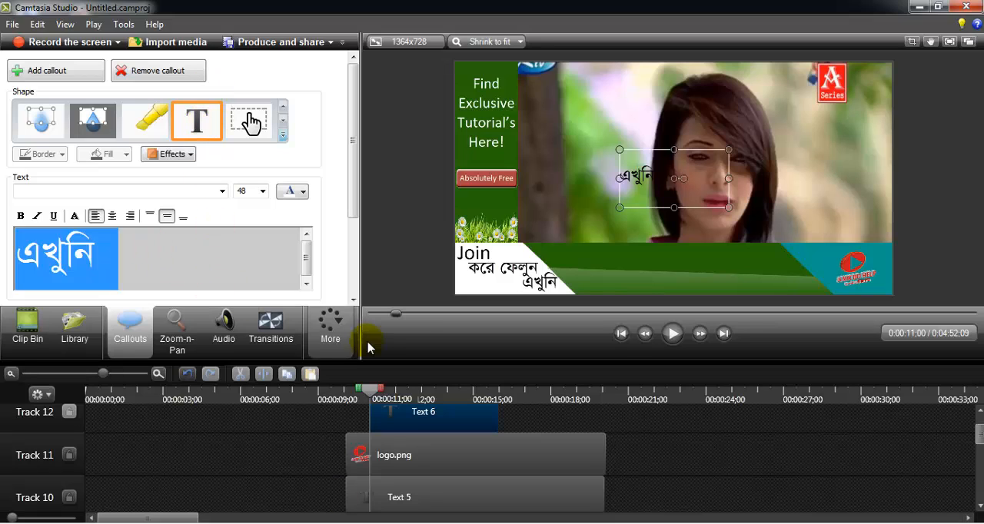
pyautogui.hotkey('alt', 'Tab')
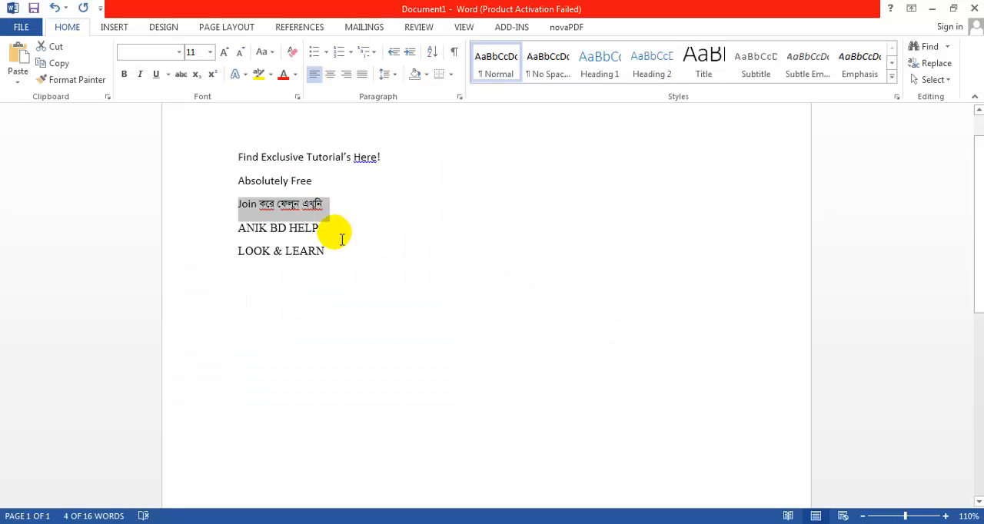
pyautogui.moveTo(339, 239); pyautogui.dragTo(238, 231)
pyautogui.hotkey('ctrl', 'c')
pyautogui.press('Delete')
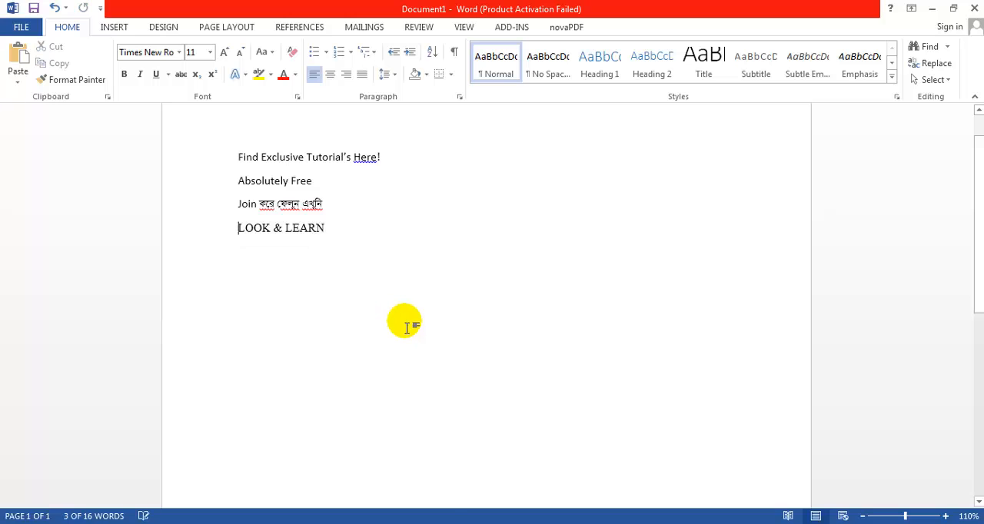
pyautogui.hotkey('alt', 'Tab')
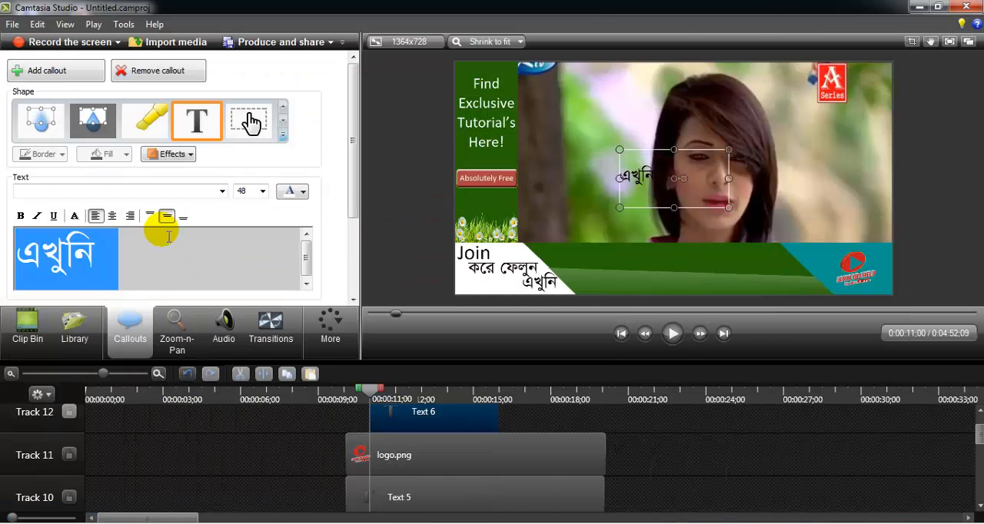
pyautogui.press('Delete')
pyautogui.hotkey('ctrl', 'v')
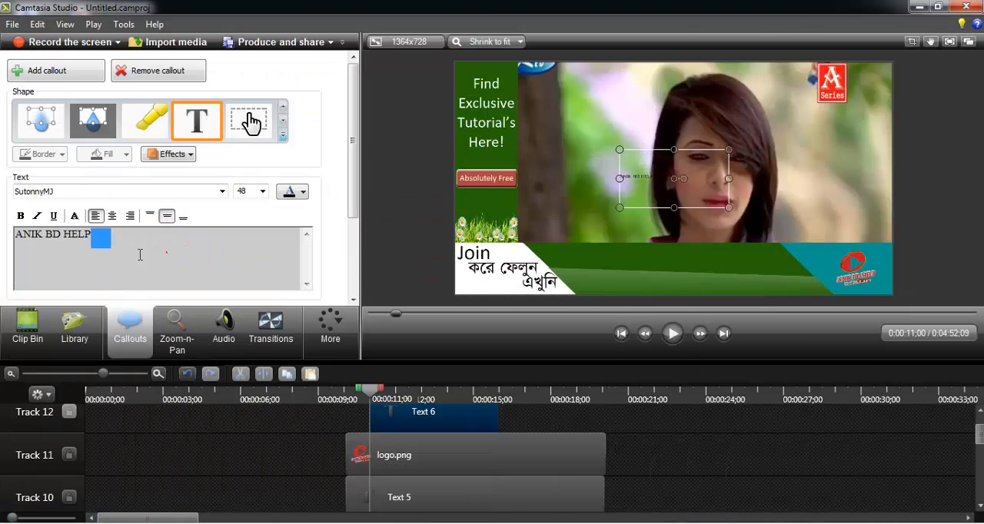
# - Set the "ANIK BD HELP" text to size 48 and place its box, widened to fit one line, on the green banner
pyautogui.hotkey('ctrl', 'a')
pyautogui.click(261, 192)
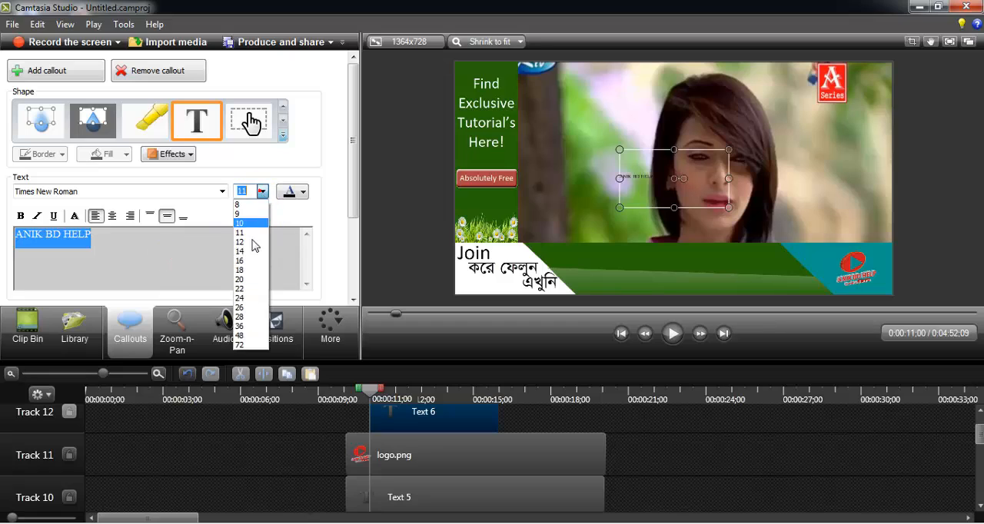
pyautogui.click(246, 317)
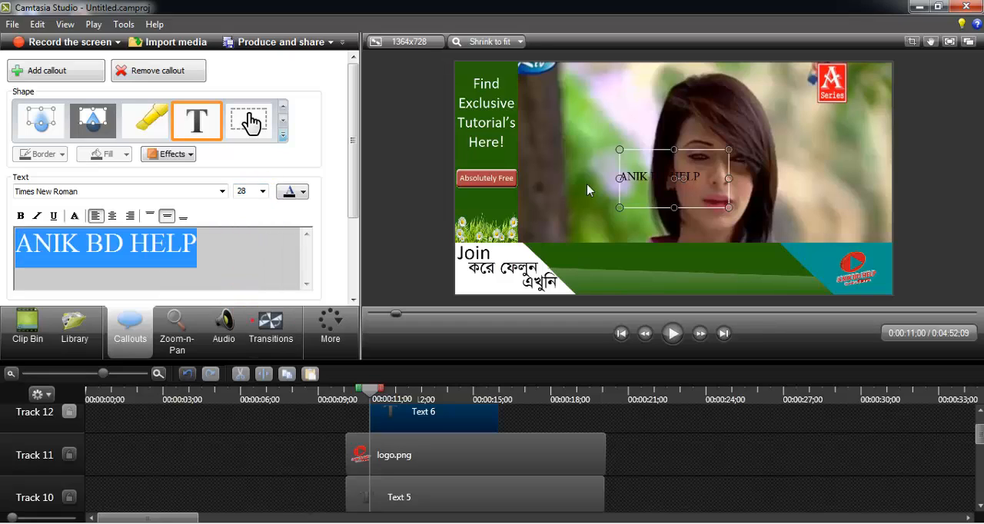
pyautogui.click(254, 191)
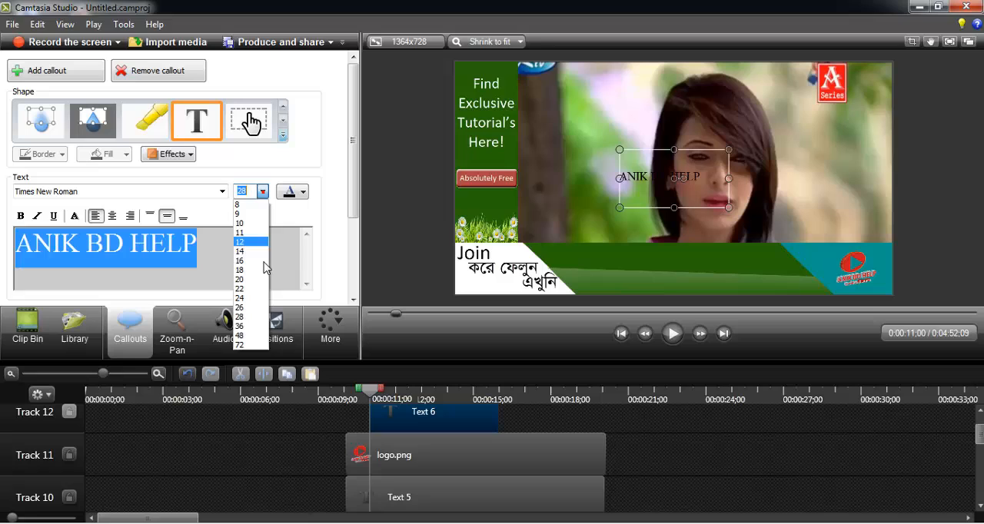
pyautogui.click(253, 329)
pyautogui.moveTo(730, 189); pyautogui.dragTo(663, 263)
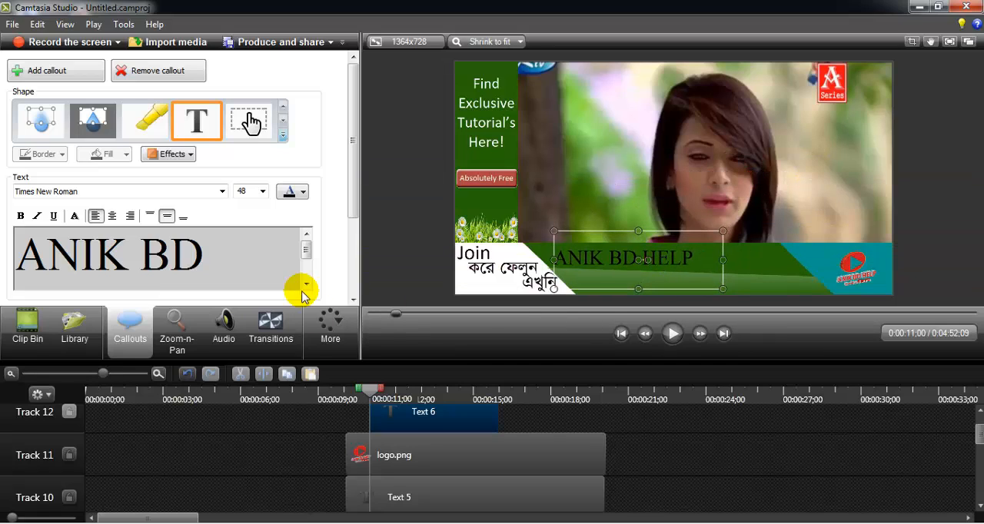
# - Make the "ANIK BD HELP" text bold and white, and nudge the callout slightly to the right
pyautogui.click(200, 248)
pyautogui.hotkey('ctrl', 'a')
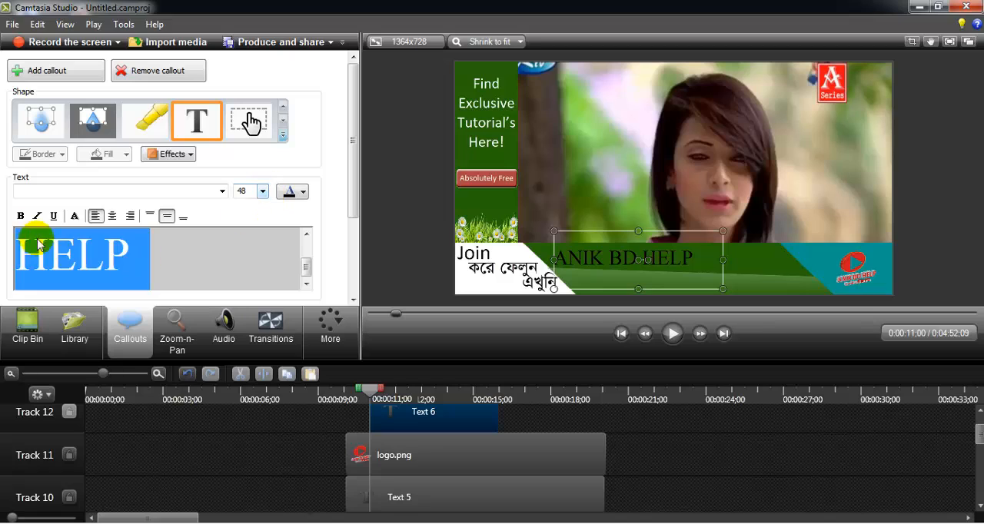
pyautogui.click(21, 216)
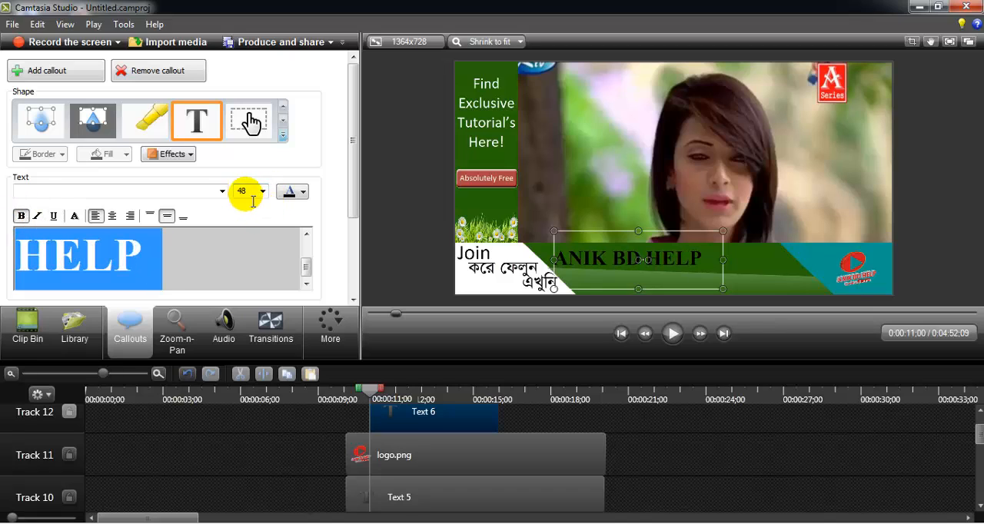
pyautogui.click(291, 192)
pyautogui.click(284, 224)
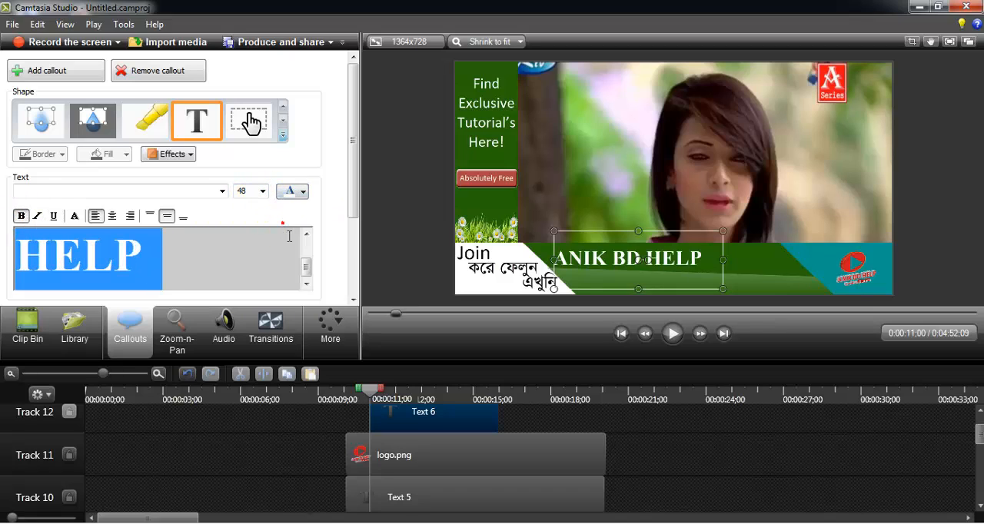
pyautogui.click(213, 262)
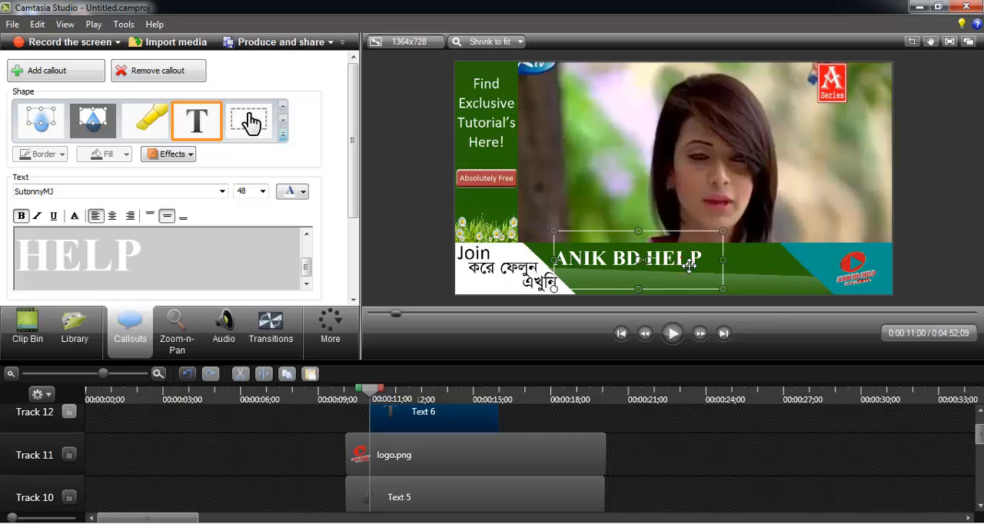
pyautogui.moveTo(689, 264); pyautogui.dragTo(692, 263)
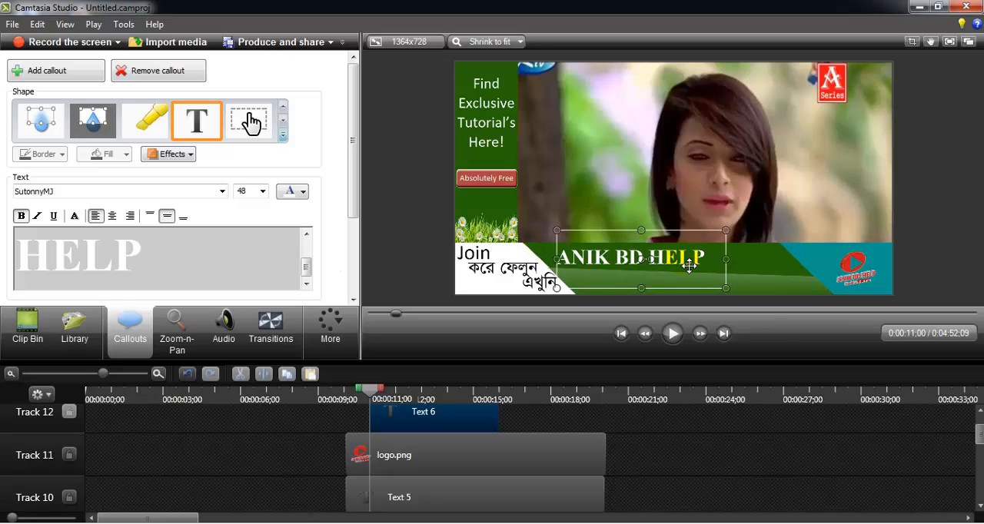
# - Try size 72 for the "ANIK BD HELP" text in a wider box and return the text to size 48
pyautogui.hotkey('ctrl', 'a')
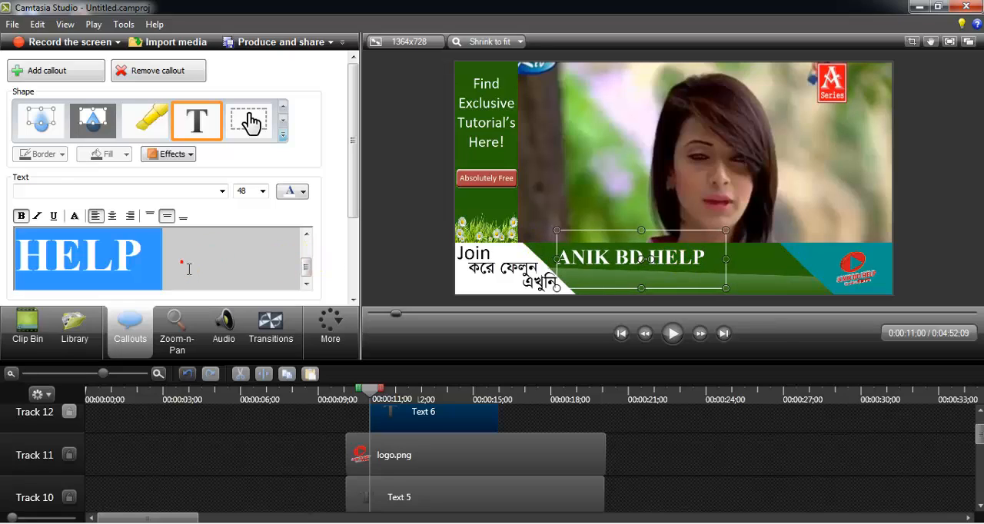
pyautogui.click(262, 191)
pyautogui.click(239, 345)
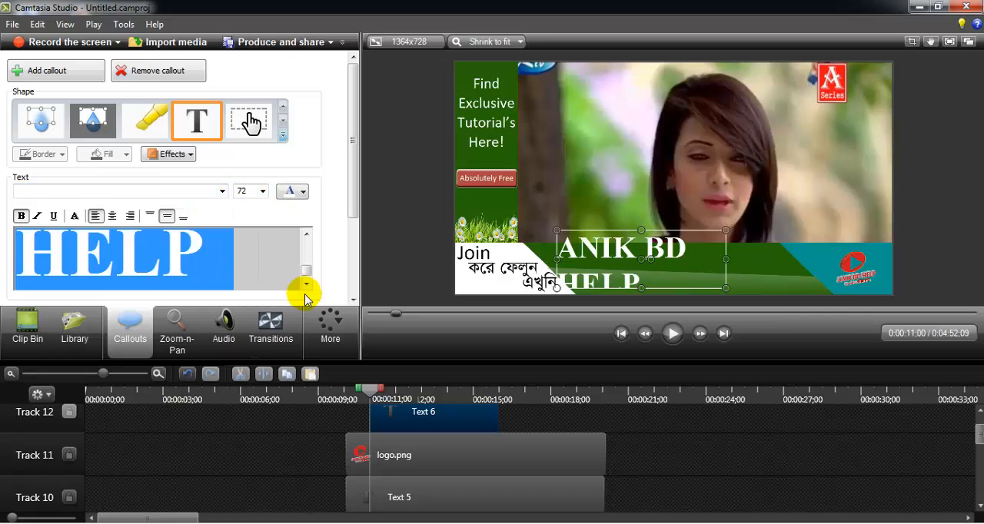
pyautogui.moveTo(735, 264); pyautogui.dragTo(800, 265)
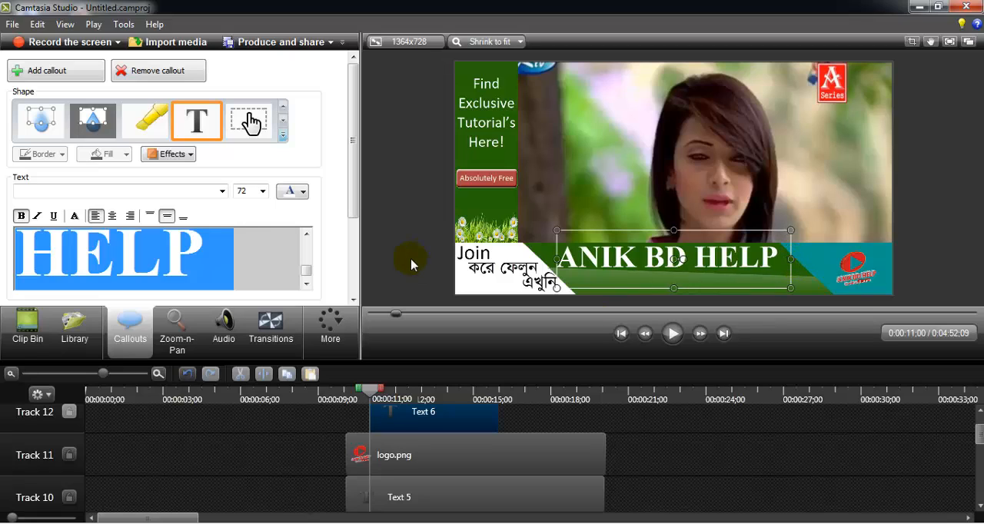
pyautogui.click(262, 191)
pyautogui.click(245, 345)
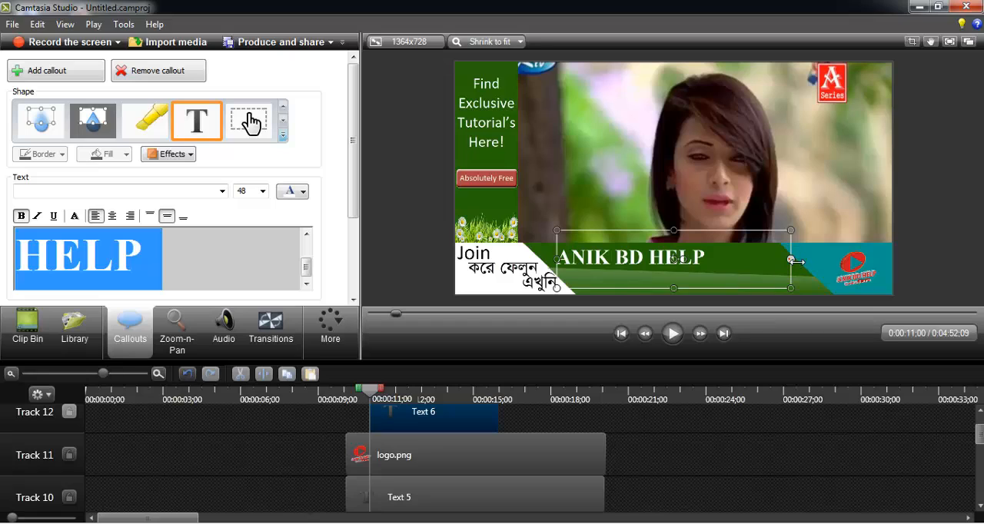
# - Shrink the "ANIK BD HELP" callout's box around its text in the upper part of the green banner
pyautogui.moveTo(793, 260); pyautogui.dragTo(718, 265)
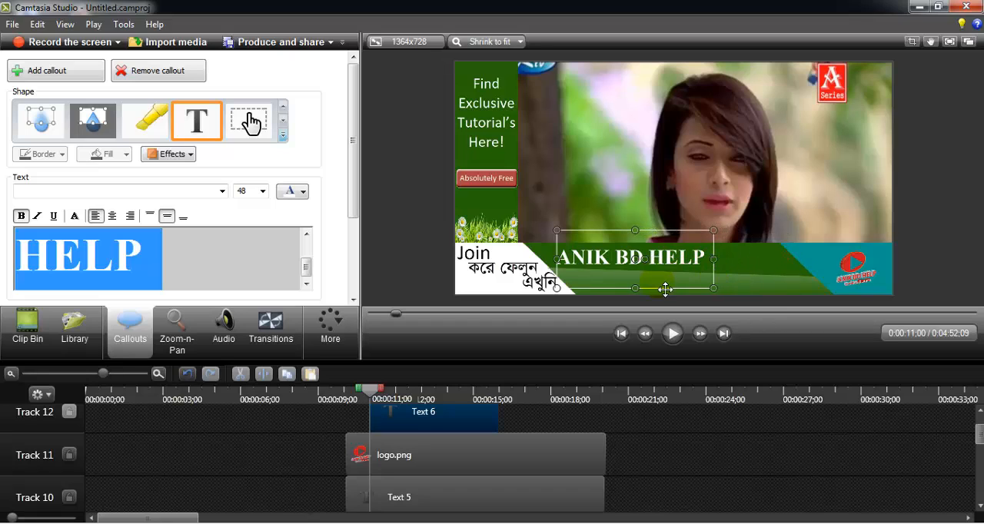
pyautogui.moveTo(636, 296); pyautogui.dragTo(624, 265)
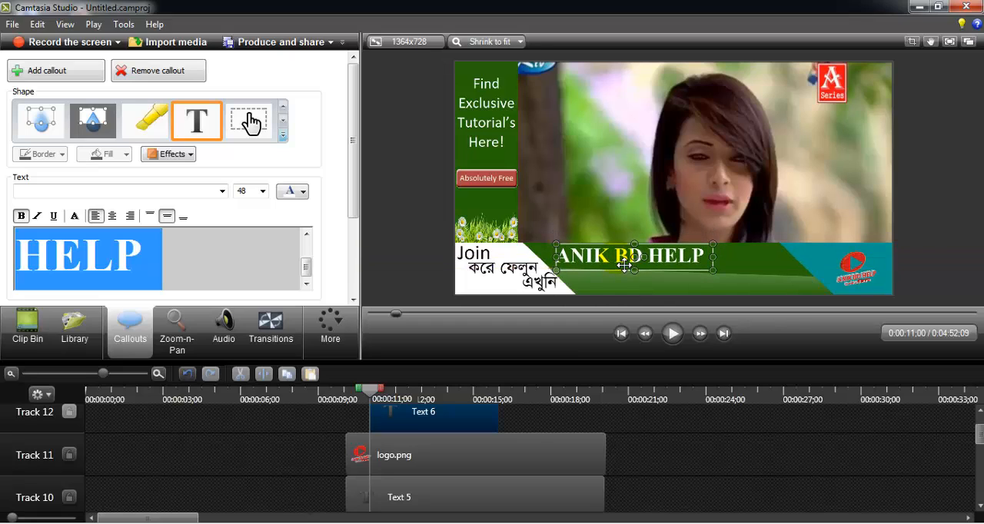
# - Align the "ANIK BD HELP" clip on Track 12 with the start of the logo.png clip and extend it to the same end
pyautogui.click(160, 249)
pyautogui.click(342, 428)
pyautogui.moveTo(399, 427); pyautogui.dragTo(379, 427)
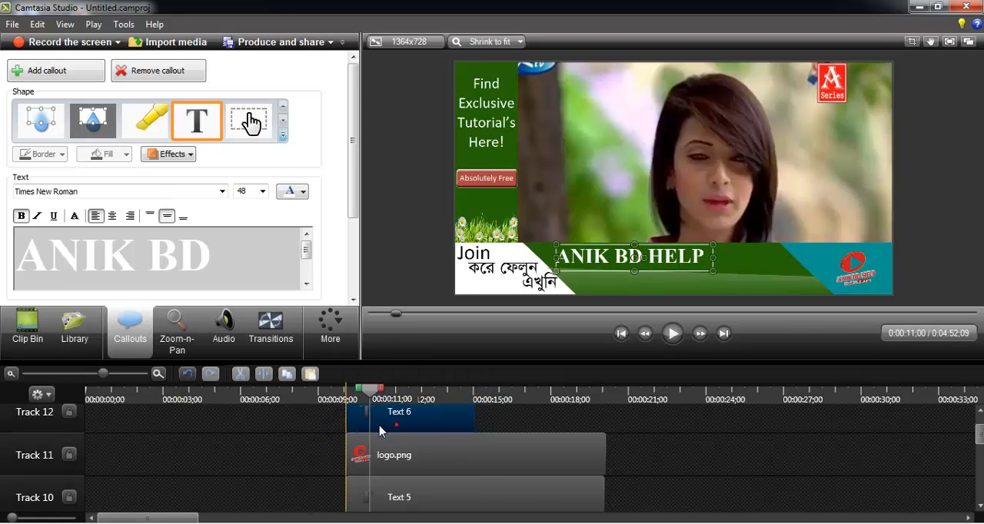
pyautogui.moveTo(481, 421); pyautogui.dragTo(605, 421)
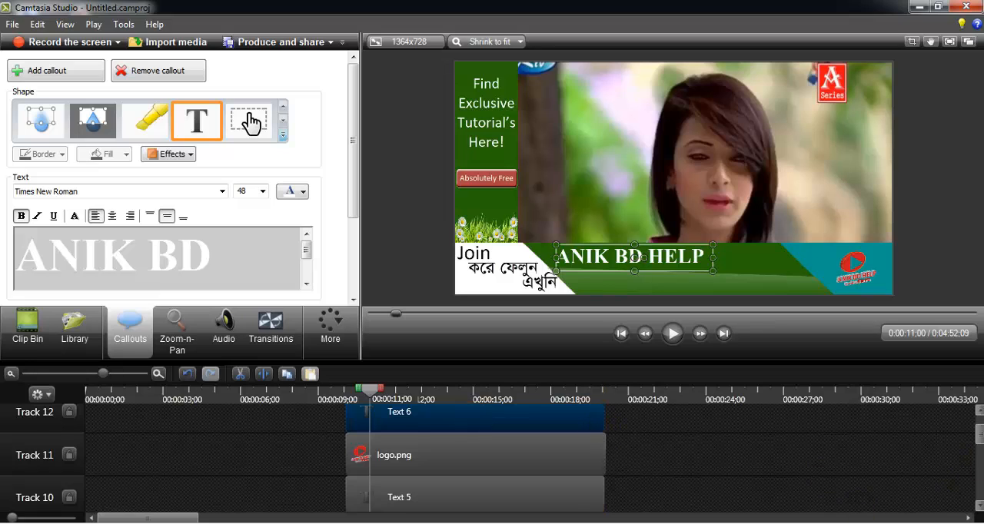
pyautogui.scroll(1, 821, 476)
# - Add a text callout and replace its text with "LOOK & LEARN" copied from the Word document
pyautogui.click(341, 428)
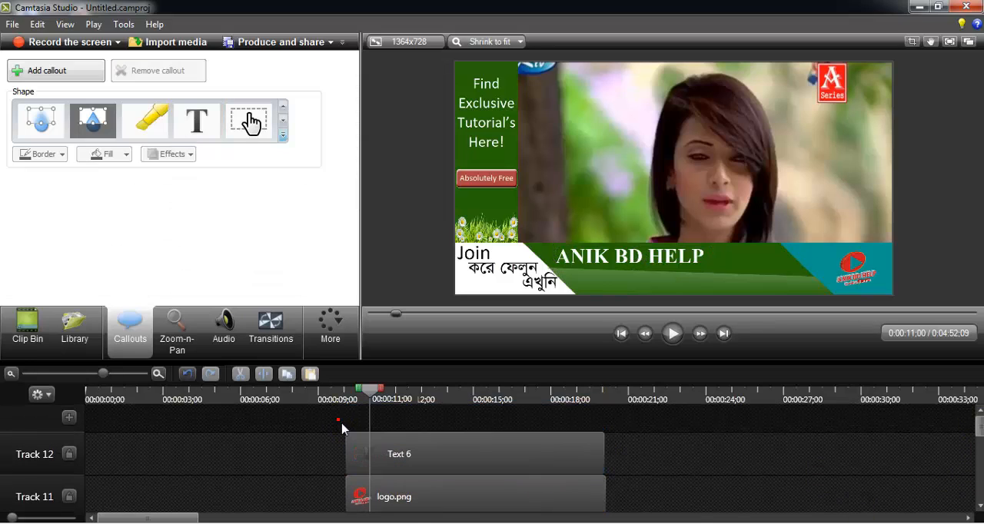
pyautogui.click(197, 121)
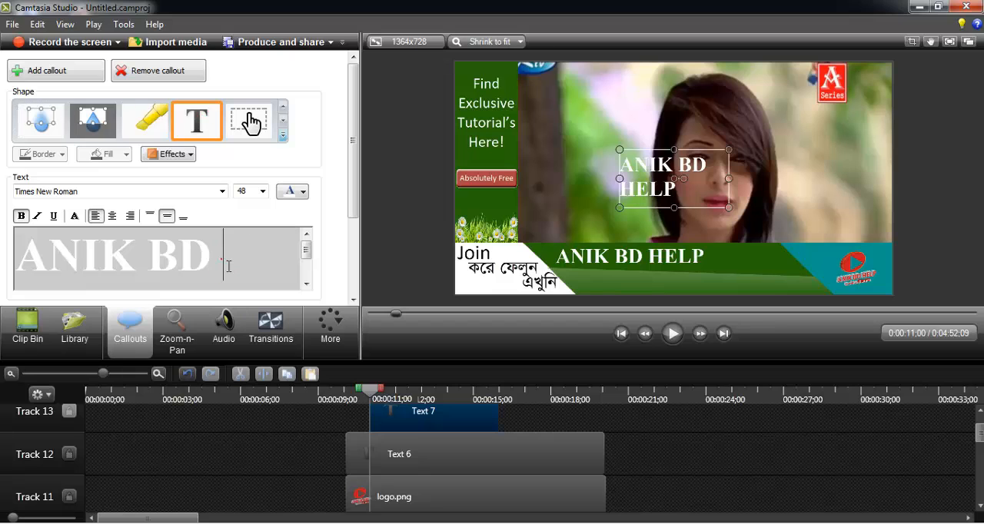
pyautogui.hotkey('alt', 'Tab')
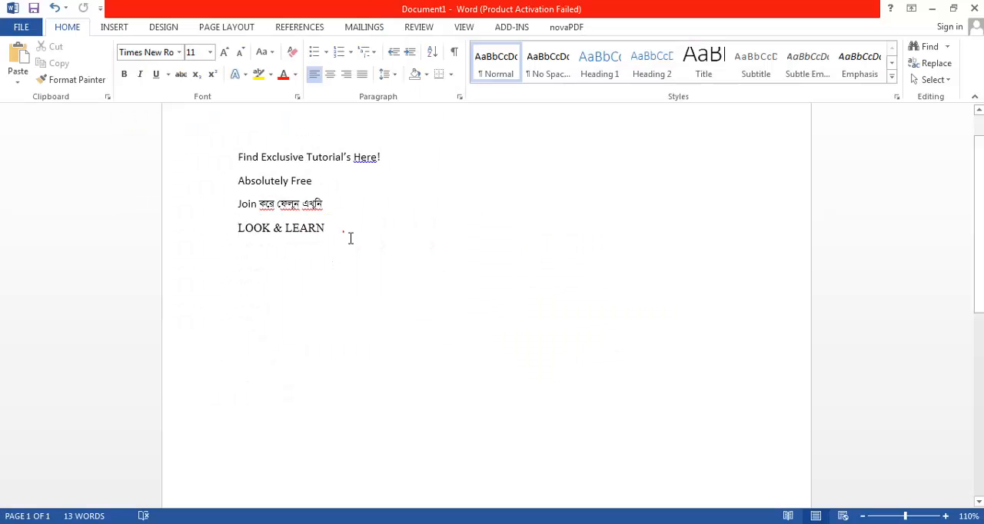
pyautogui.moveTo(330, 231); pyautogui.dragTo(237, 231)
pyautogui.hotkey('ctrl', 'c')
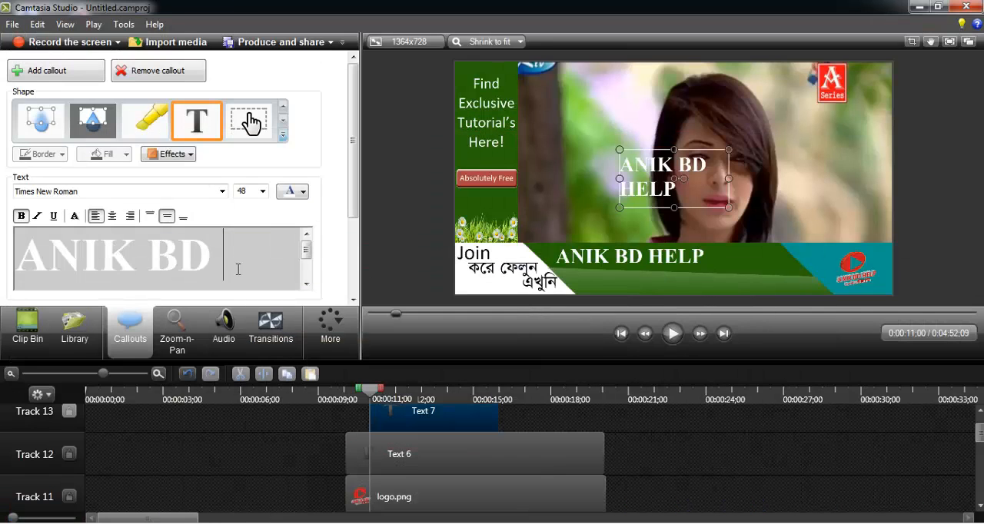
pyautogui.hotkey('ctrl', 'a')
pyautogui.press('Delete')
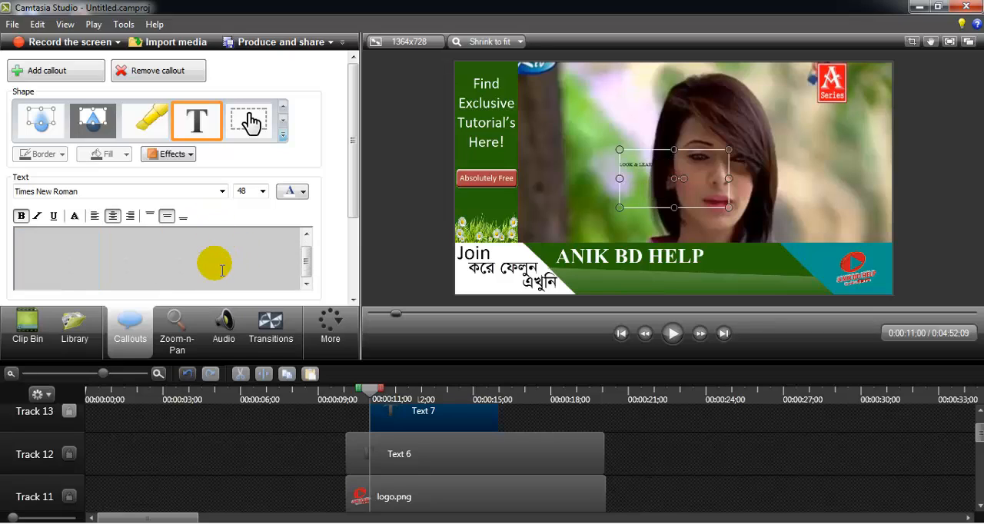
pyautogui.hotkey('ctrl', 'v')
# - Make the "LOOK & LEARN" text white at size 28 and move the callout onto the green banner below "ANIK BD HELP"
pyautogui.tripleClick(160, 242)
pyautogui.click(291, 192)
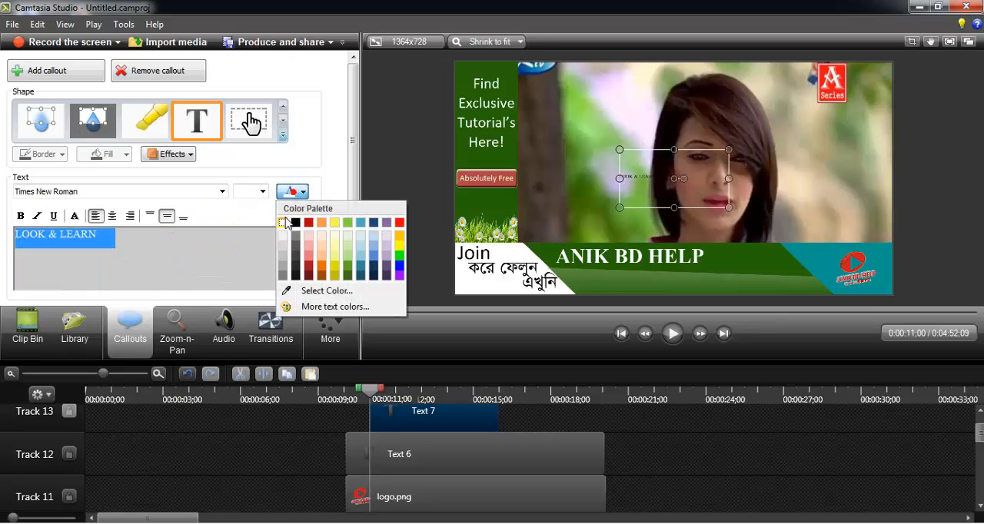
pyautogui.click(292, 221)
pyautogui.click(292, 192)
pyautogui.click(286, 223)
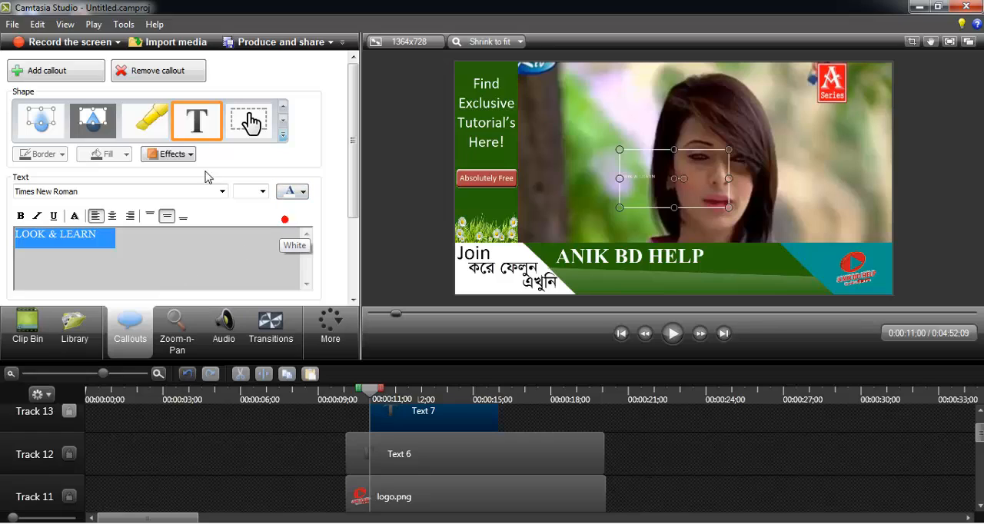
pyautogui.click(263, 192)
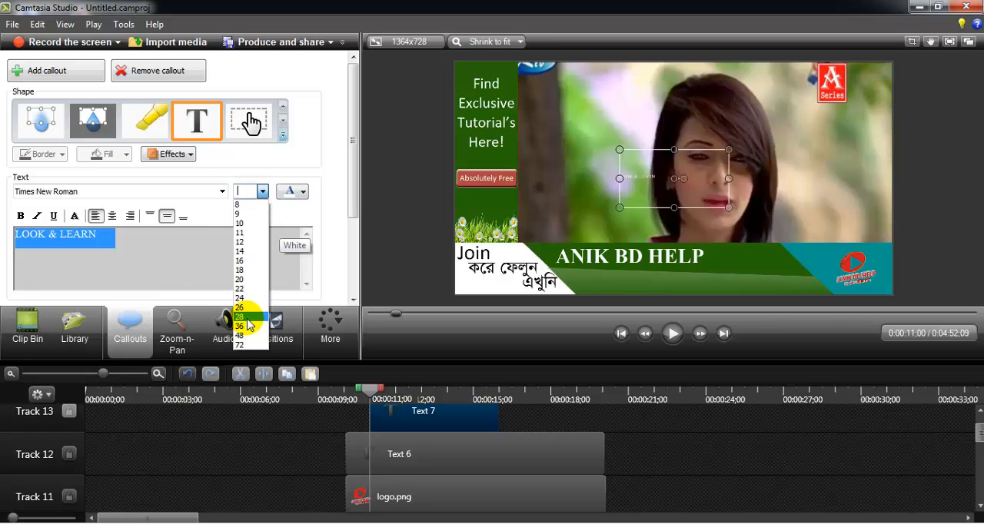
pyautogui.click(249, 327)
pyautogui.moveTo(654, 189); pyautogui.dragTo(686, 290)
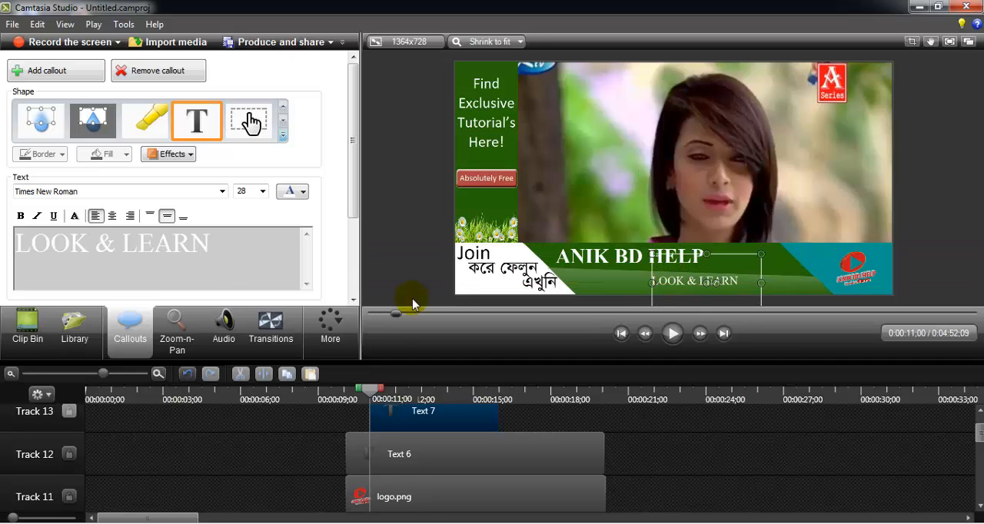
# - Set the "LOOK & LEARN" text to bold size 36 and adjust its box to fit one line in the banner's lower right part
pyautogui.click(230, 241)
pyautogui.hotkey('ctrl', 'a')
pyautogui.click(262, 193)
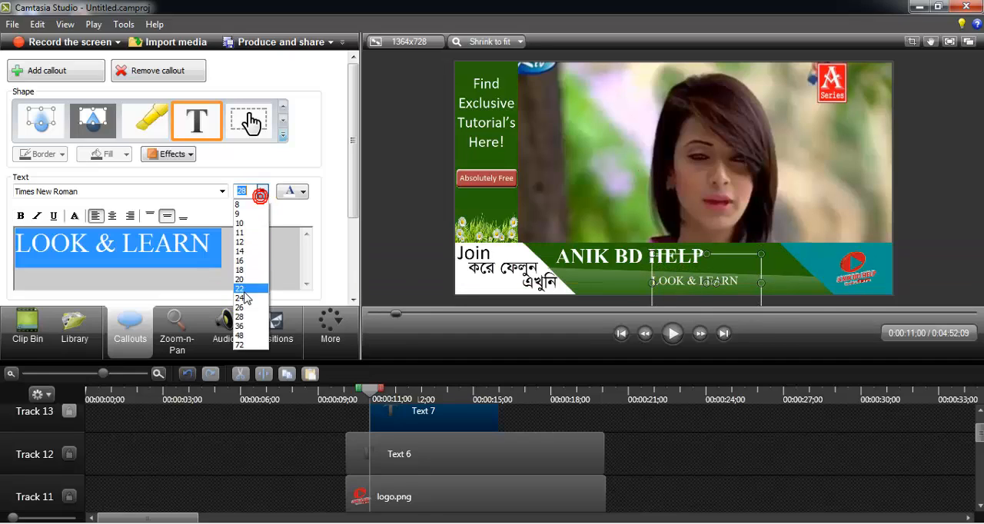
pyautogui.click(239, 246)
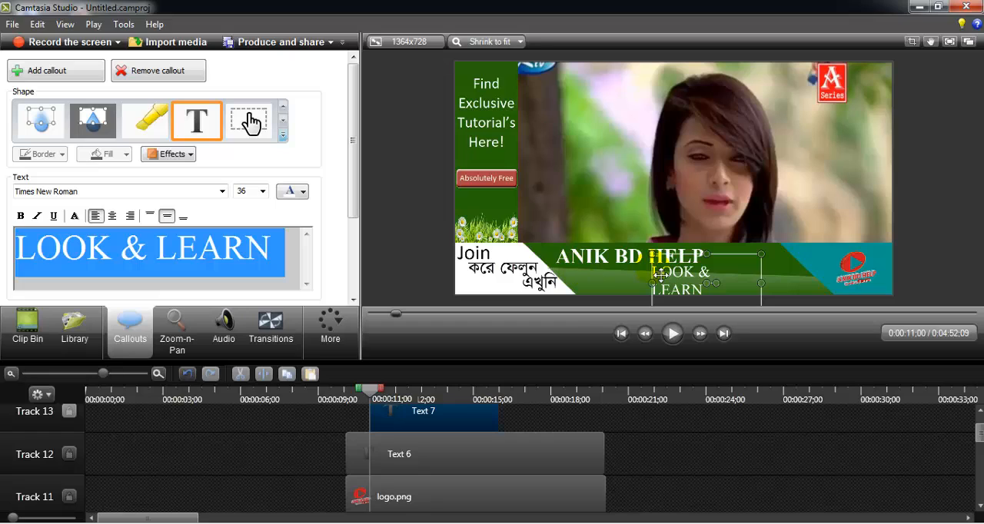
pyautogui.moveTo(656, 286); pyautogui.dragTo(695, 290)
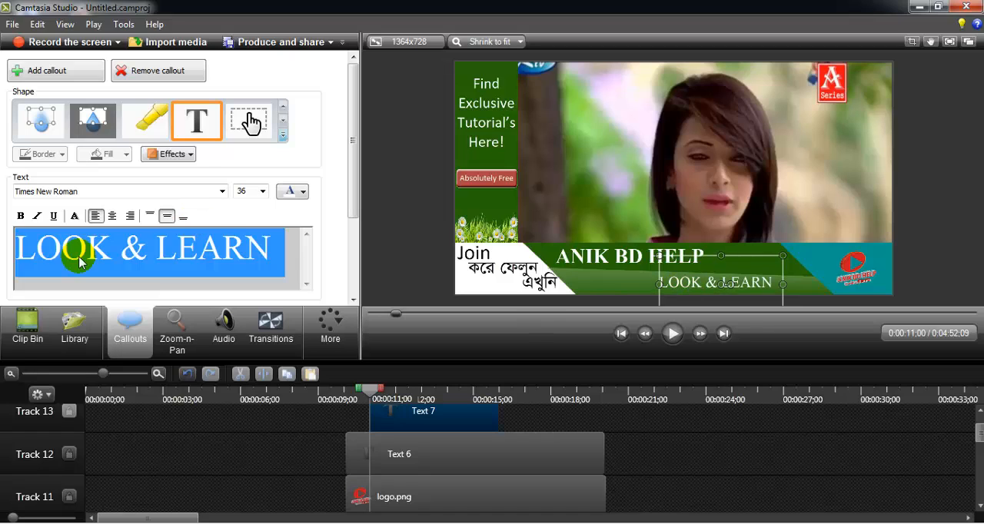
pyautogui.click(21, 216)
pyautogui.click(166, 249)
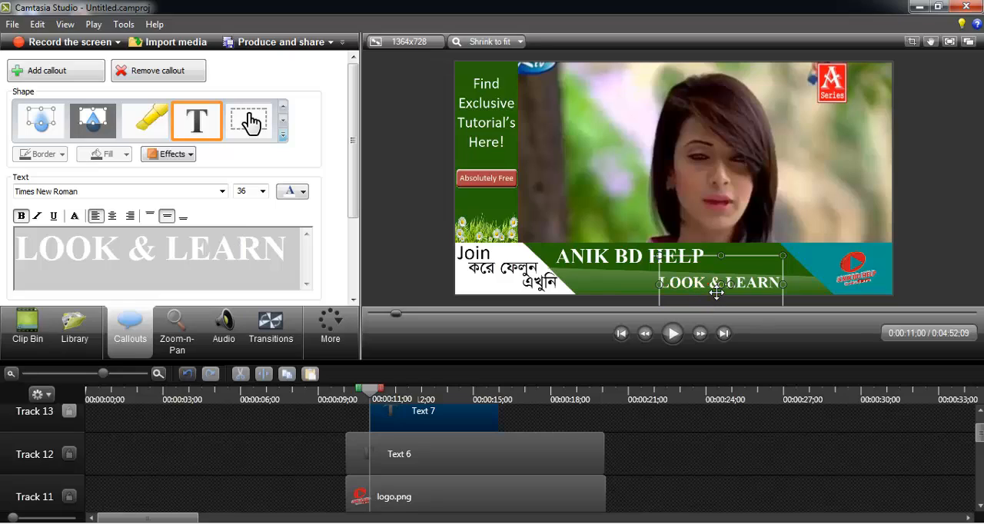
pyautogui.moveTo(713, 291); pyautogui.dragTo(717, 292)
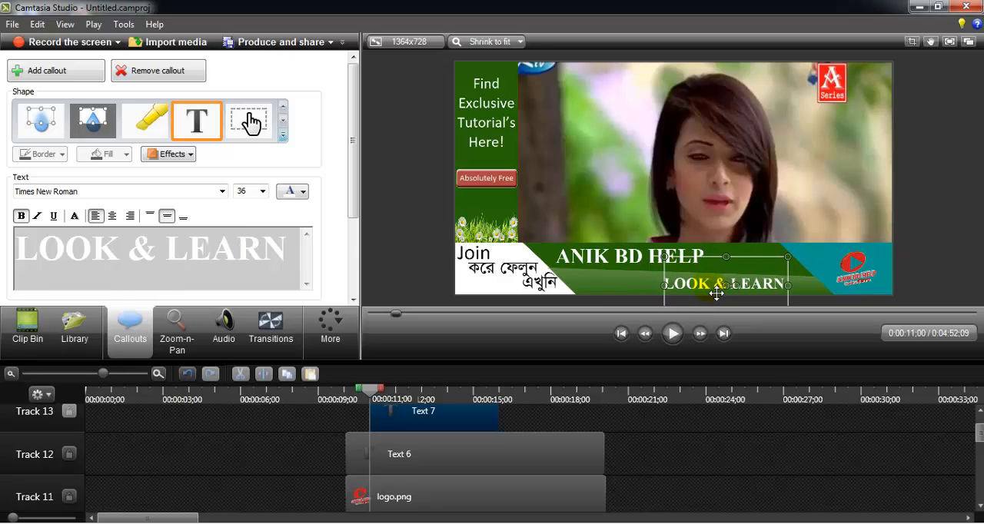
# - Align the "LOOK & LEARN" clip on Track 13 with the start and end of the "ANIK BD HELP" clip below it
pyautogui.click(688, 475)
pyautogui.moveTo(444, 421); pyautogui.dragTo(591, 433)
pyautogui.moveTo(480, 420); pyautogui.dragTo(610, 436)
pyautogui.click(627, 448)
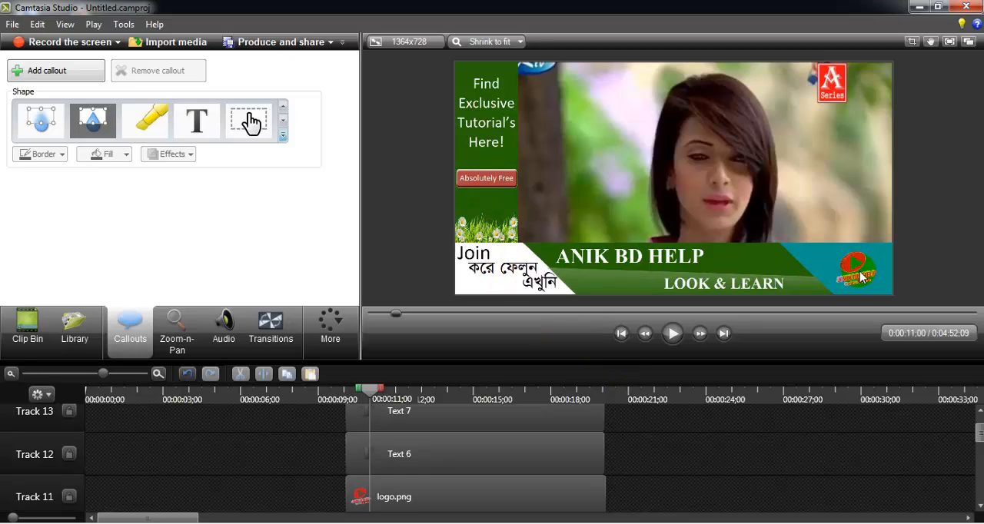
pyautogui.click(825, 451)
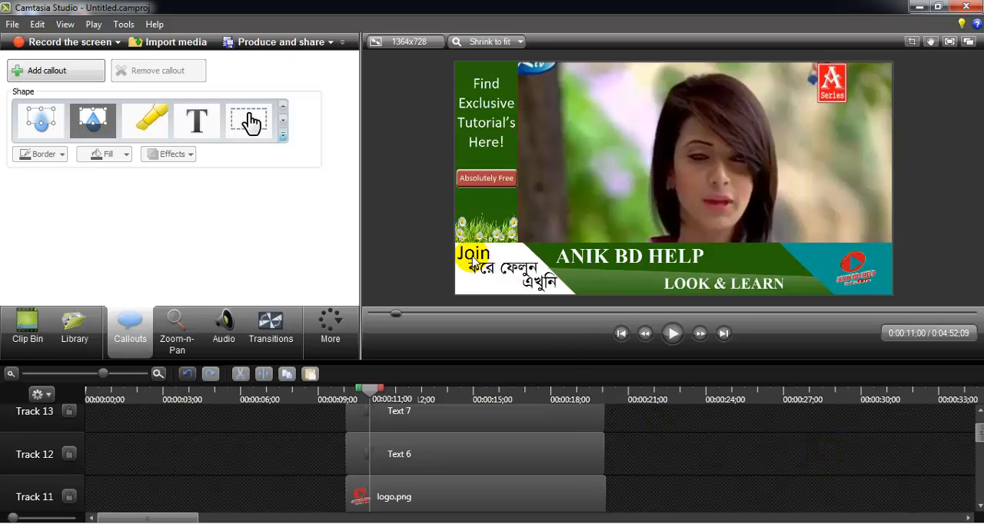
# - Group the left bar with its two text callouts, the red label shape and the flower group
pyautogui.click(490, 109)
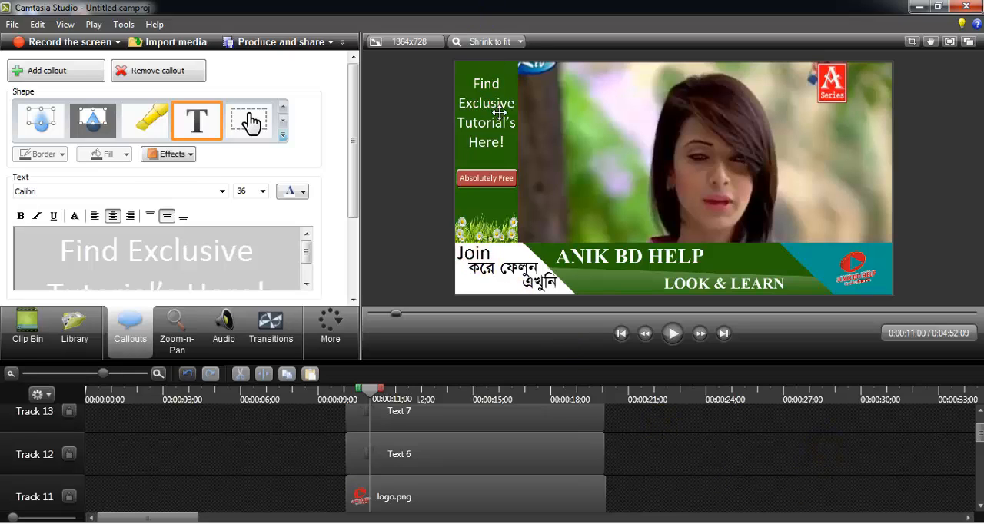
pyautogui.click(486, 178)
pyautogui.keyDown('ctrl'); pyautogui.click(482, 200); pyautogui.keyUp('ctrl')
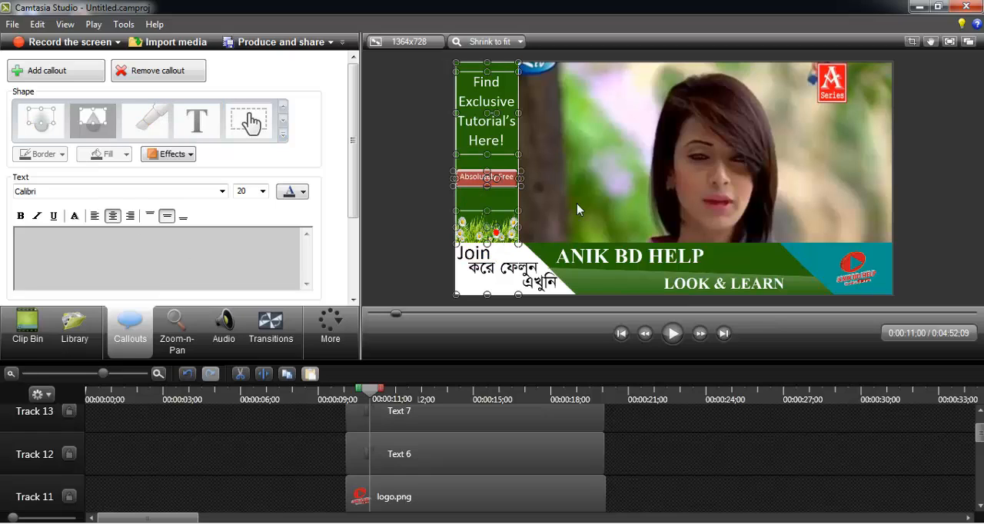
pyautogui.keyDown('ctrl'); pyautogui.click(507, 243); pyautogui.keyUp('ctrl')
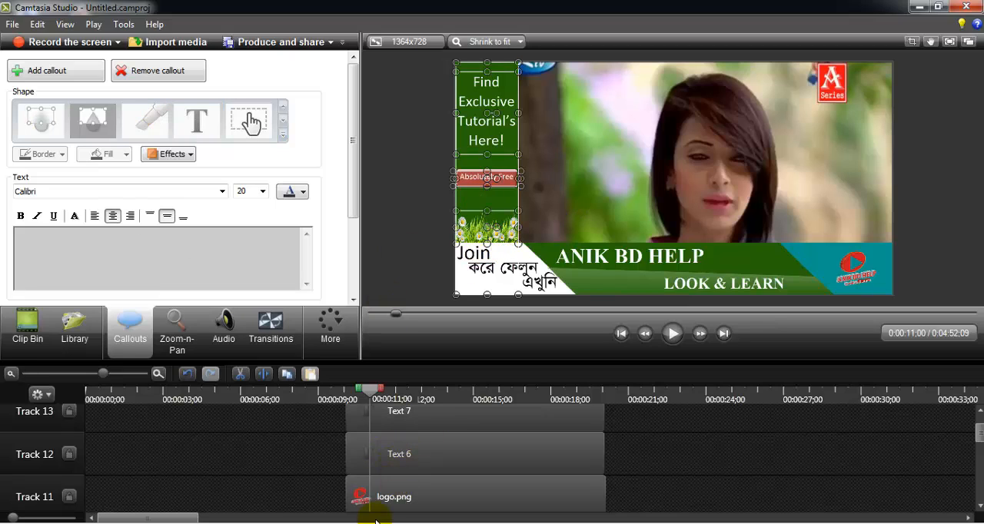
pyautogui.rightClick(308, 498)
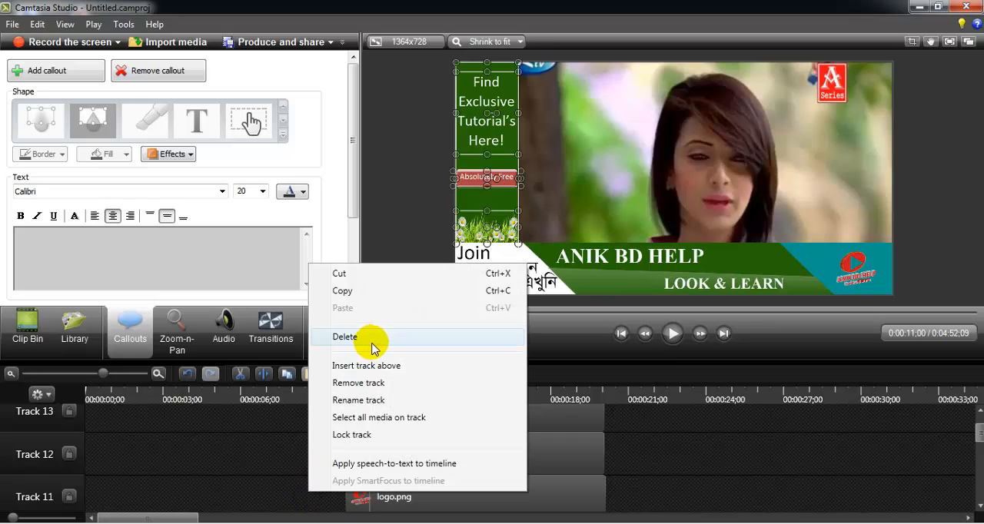
pyautogui.moveTo(979, 431); pyautogui.dragTo(979, 466)
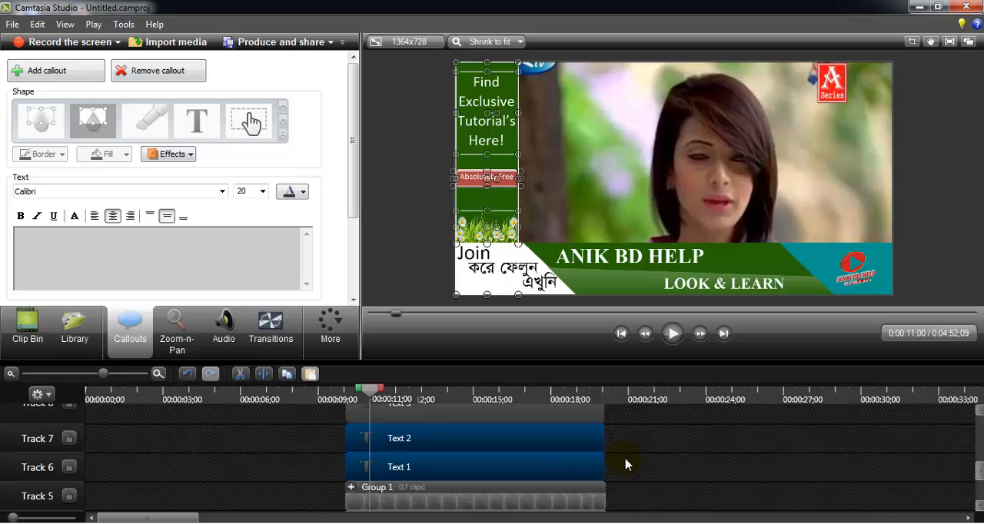
pyautogui.rightClick(559, 473)
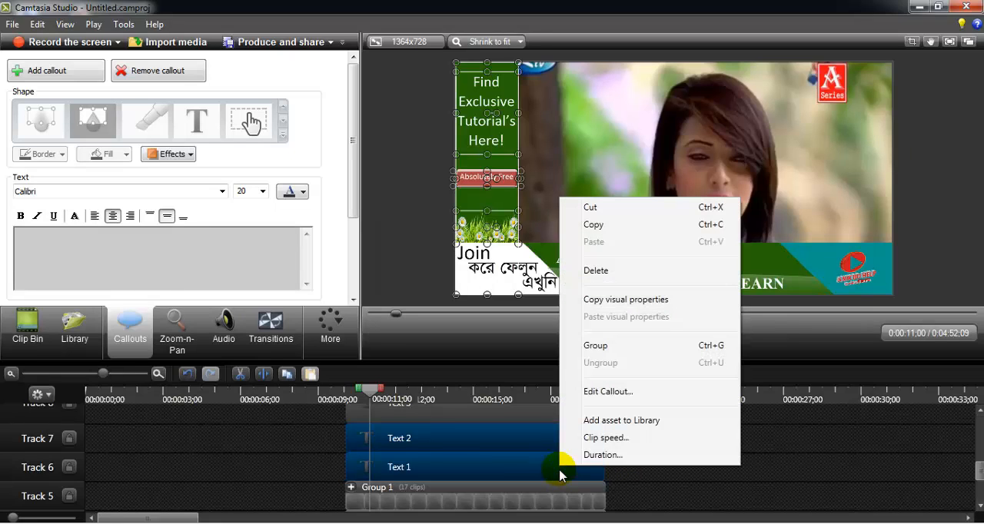
pyautogui.click(484, 493)
pyautogui.rightClick(510, 472)
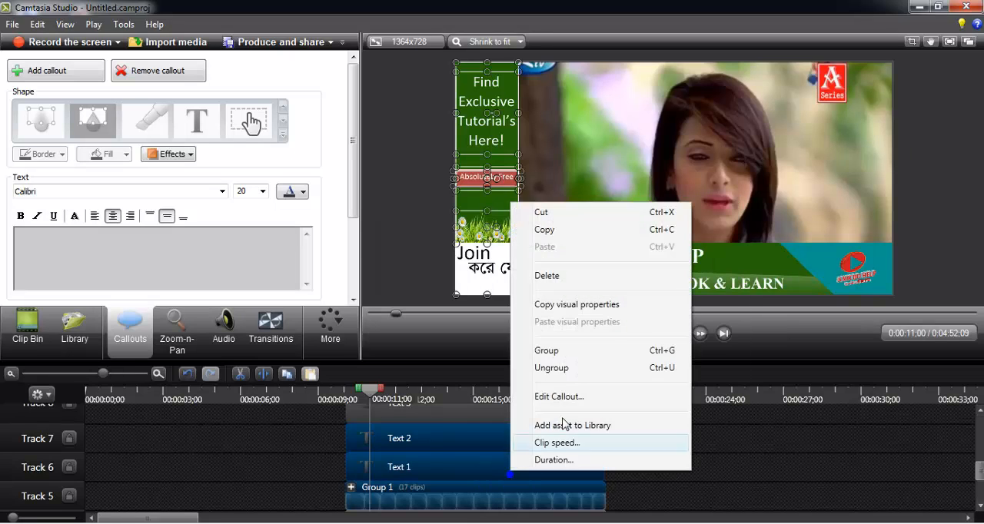
pyautogui.click(578, 358)
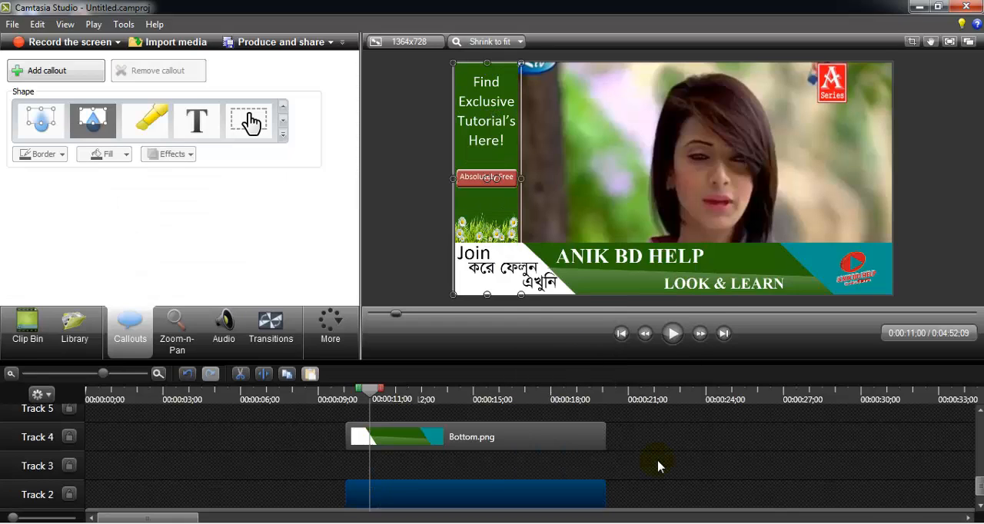
pyautogui.click(658, 462)
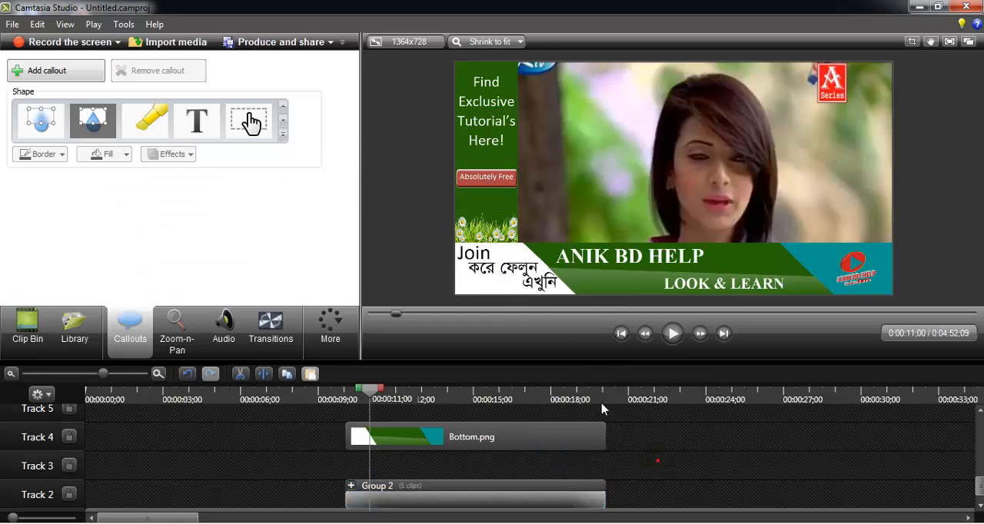
# - Group the bottom banner image with its five text callouts and the logo
pyautogui.click(479, 253)
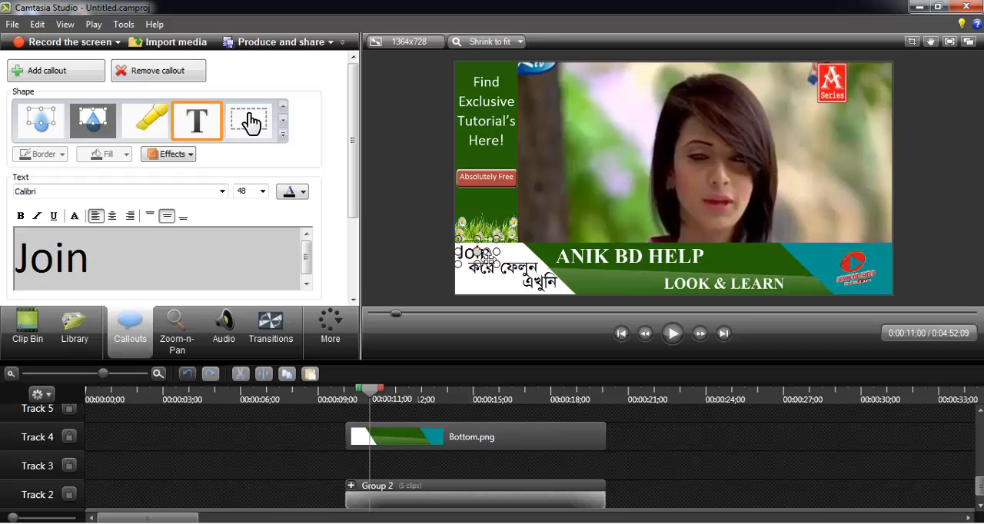
pyautogui.keyDown('ctrl'); pyautogui.click(507, 269); pyautogui.keyUp('ctrl')
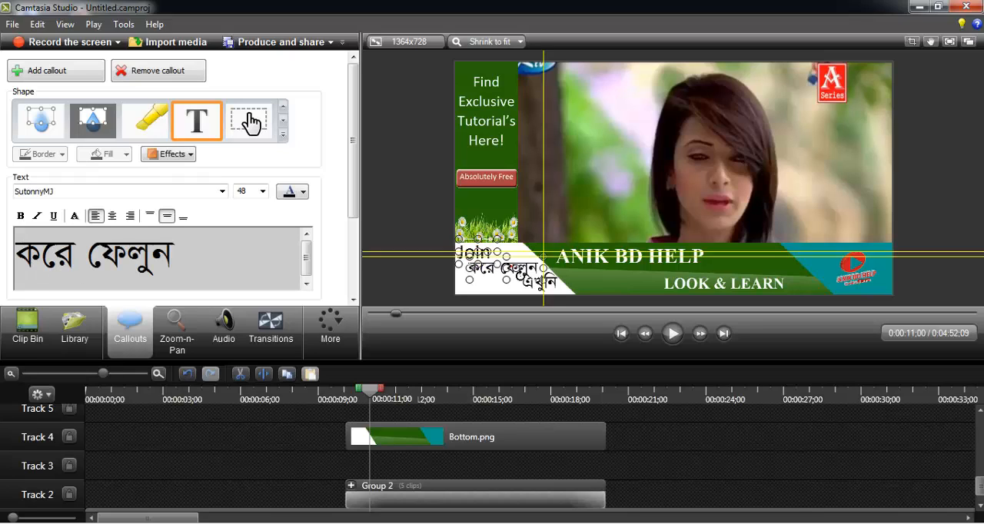
pyautogui.keyDown('ctrl'); pyautogui.click(540, 286); pyautogui.keyUp('ctrl')
pyautogui.keyDown('ctrl'); pyautogui.click(608, 265); pyautogui.keyUp('ctrl')
pyautogui.keyDown('ctrl'); pyautogui.click(723, 288); pyautogui.keyUp('ctrl')
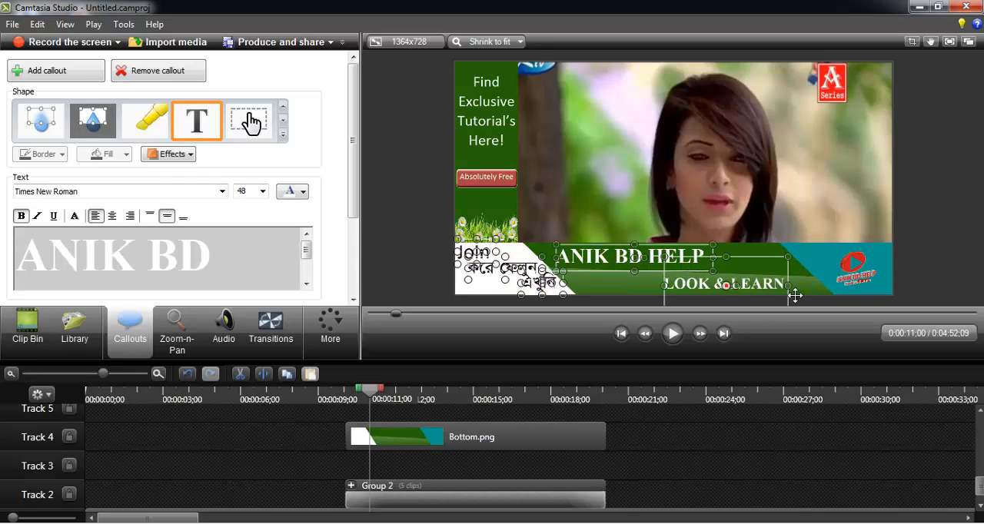
pyautogui.keyDown('ctrl'); pyautogui.click(851, 277); pyautogui.keyUp('ctrl')
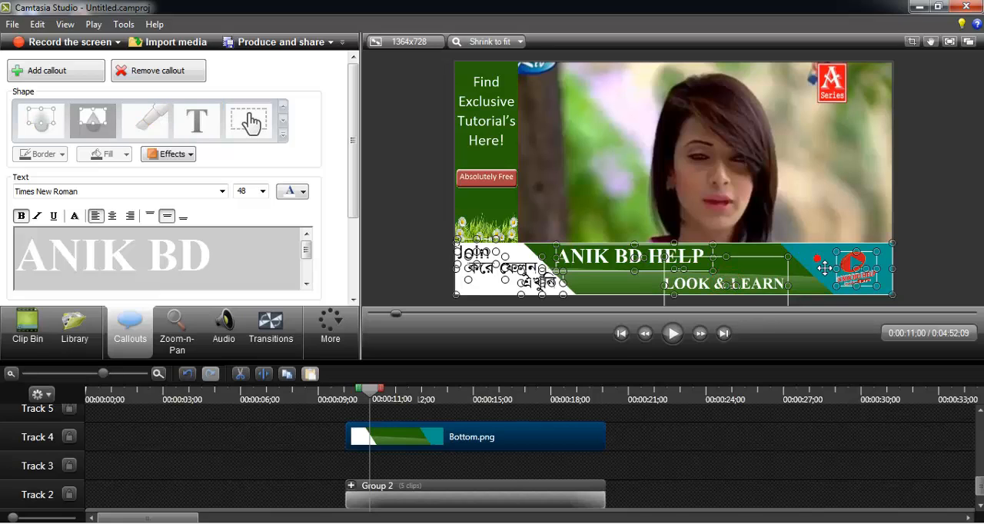
pyautogui.rightClick(502, 448)
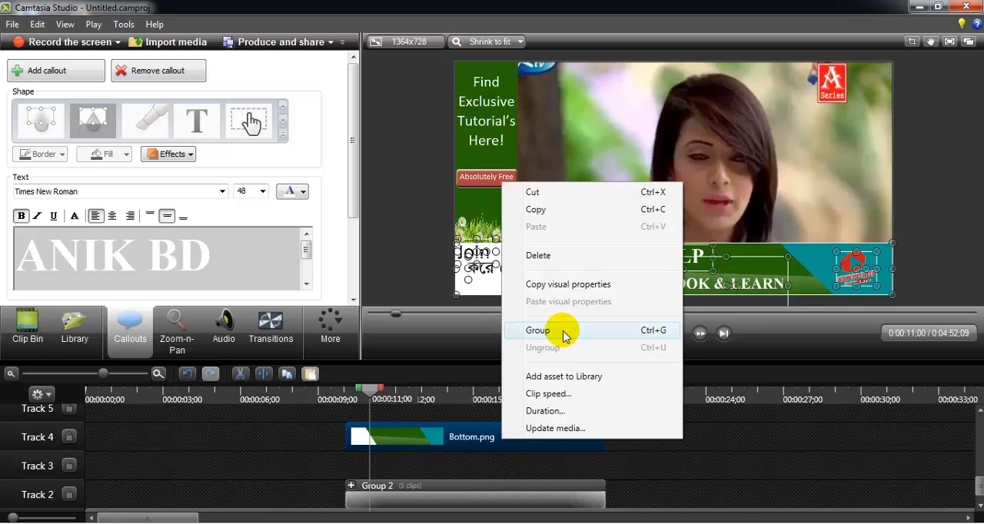
pyautogui.click(559, 331)
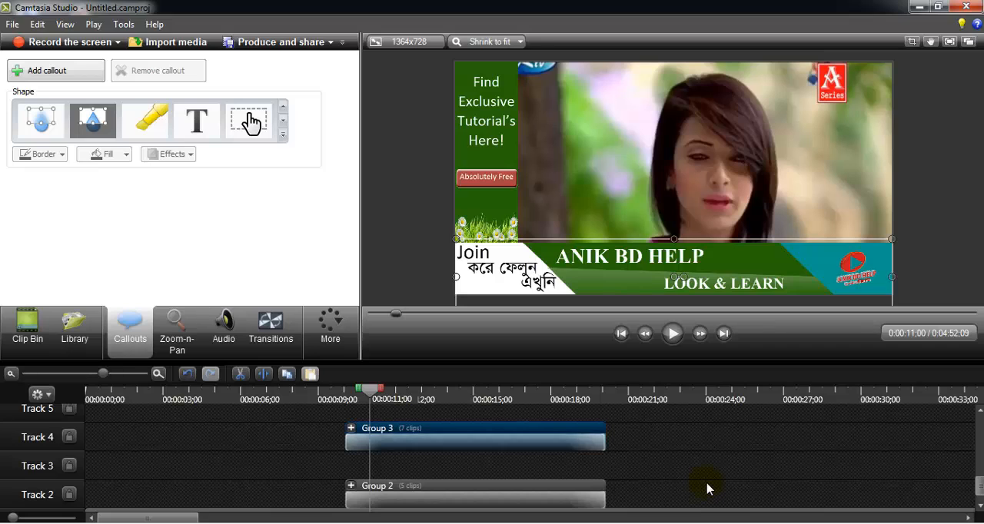
# - Move the bottom banner group down to Track 3 and nudge it slightly downward in the video frame
pyautogui.moveTo(563, 442); pyautogui.dragTo(565, 486)
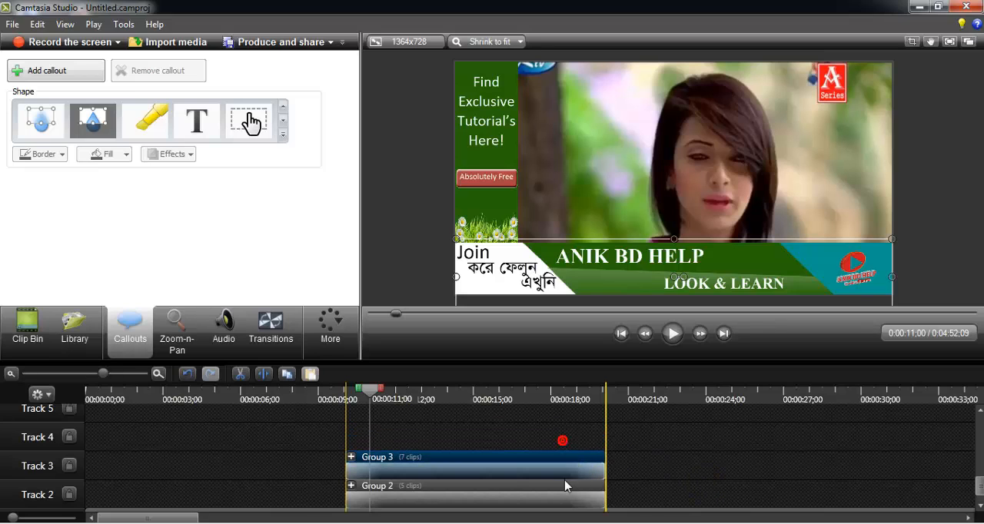
pyautogui.click(663, 485)
pyautogui.moveTo(980, 505)
pyautogui.mouseDown()
pyautogui.moveTo(980, 430)
pyautogui.moveTo(980, 504)
pyautogui.mouseUp()
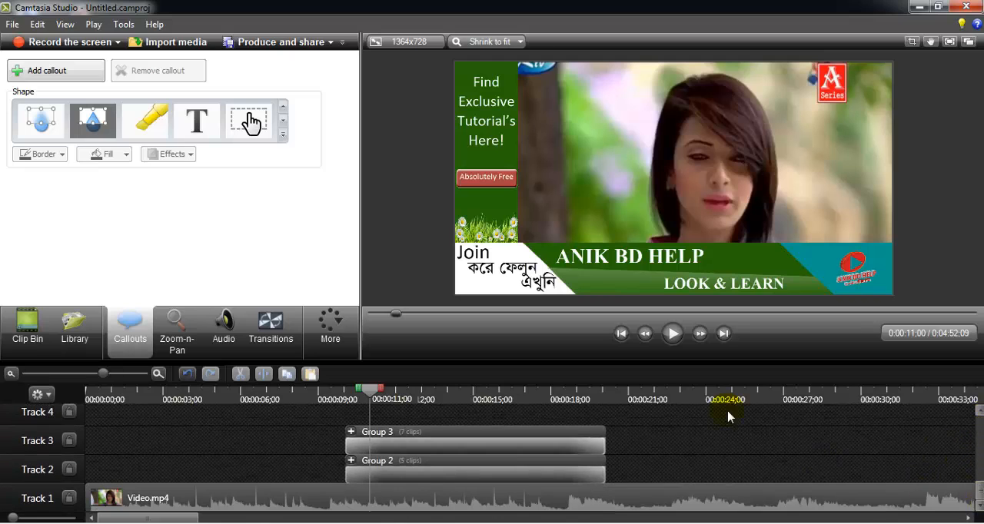
pyautogui.moveTo(621, 282)
pyautogui.mouseDown()
pyautogui.moveTo(628, 179)
pyautogui.moveTo(629, 192)
pyautogui.moveTo(707, 209)
pyautogui.moveTo(600, 231)
pyautogui.moveTo(644, 250)
pyautogui.moveTo(593, 161)
pyautogui.moveTo(607, 204)
pyautogui.moveTo(608, 299)
pyautogui.moveTo(607, 272)
pyautogui.mouseUp()
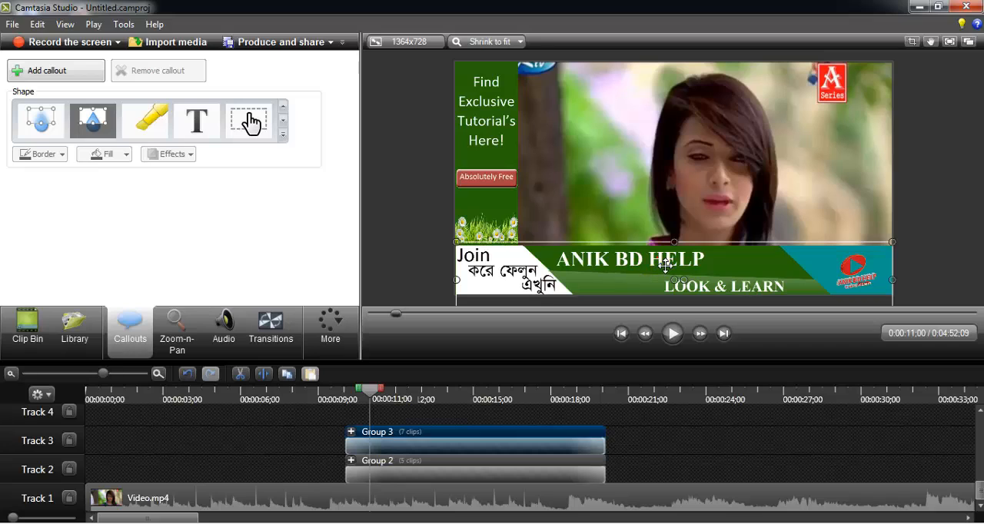
# - Move the bottom banner group just below the video frame (Y about -482) and the left bar group just outside its left edge (X about -788)
pyautogui.moveTo(665, 267)
pyautogui.mouseDown()
pyautogui.moveTo(665, 289)
pyautogui.moveTo(658, 256)
pyautogui.moveTo(663, 265)
pyautogui.mouseUp()
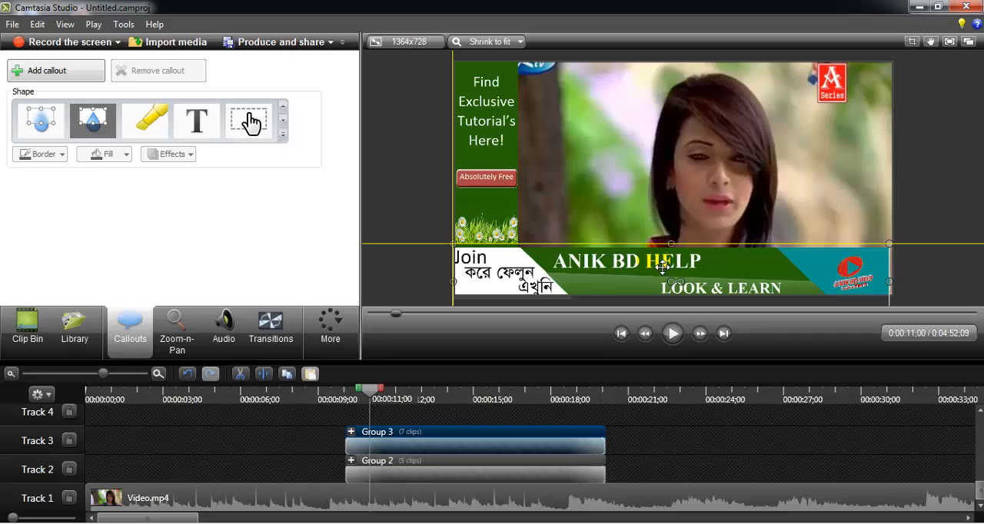
pyautogui.moveTo(663, 266); pyautogui.dragTo(663, 317)
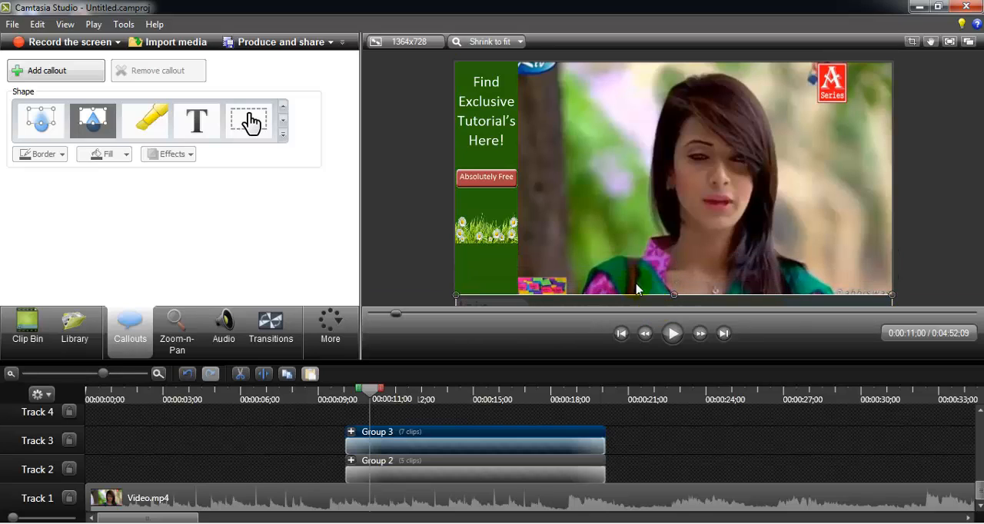
pyautogui.click(513, 229)
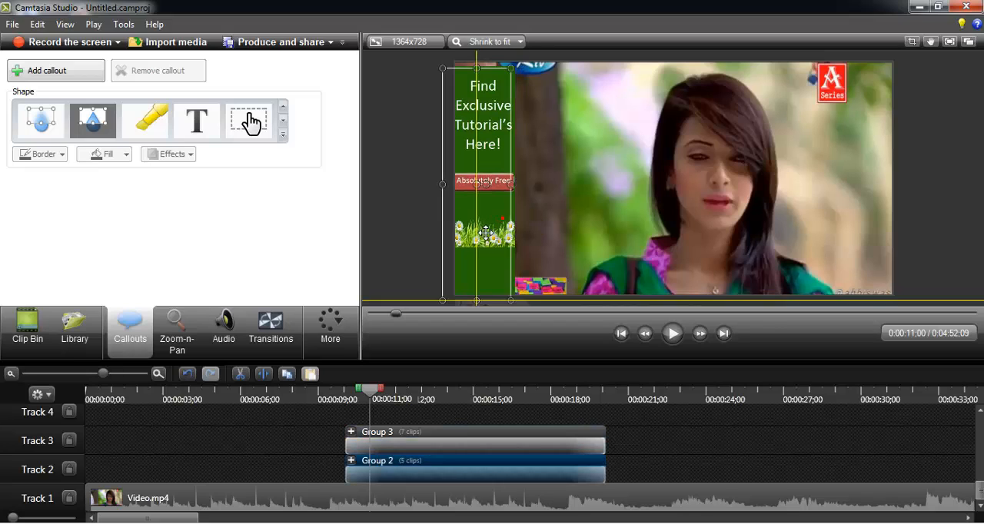
pyautogui.moveTo(513, 229)
pyautogui.mouseDown()
pyautogui.moveTo(435, 220)
pyautogui.moveTo(446, 224)
pyautogui.mouseUp()
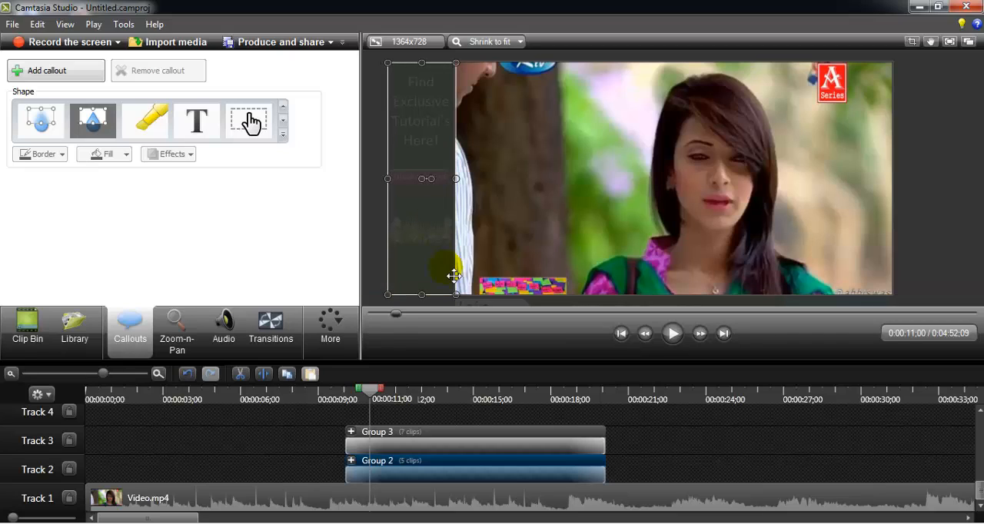
pyautogui.click(304, 452)
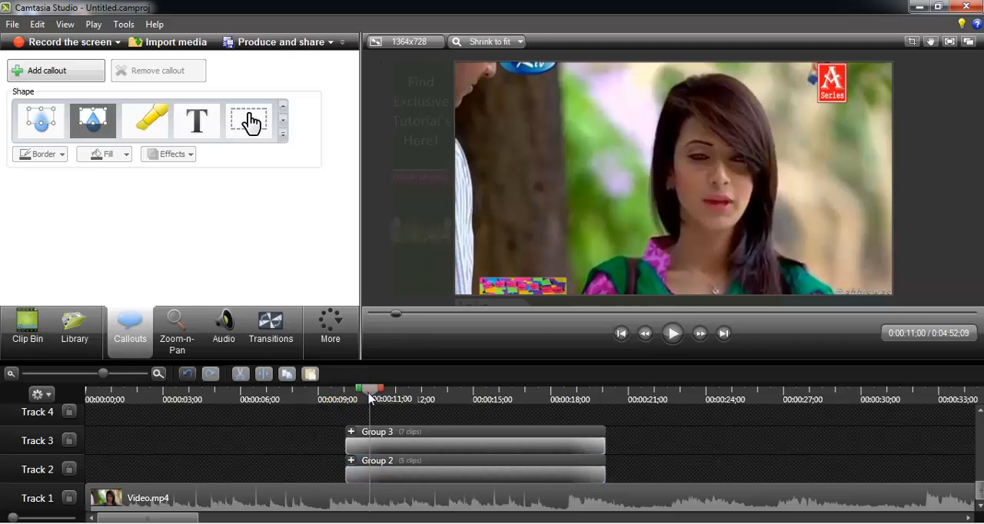
# - Add an animation to the bottom banner group at 0;00;10;26 and move the banner back up into the frame at about Y -307
pyautogui.moveTo(369, 397); pyautogui.dragTo(366, 397)
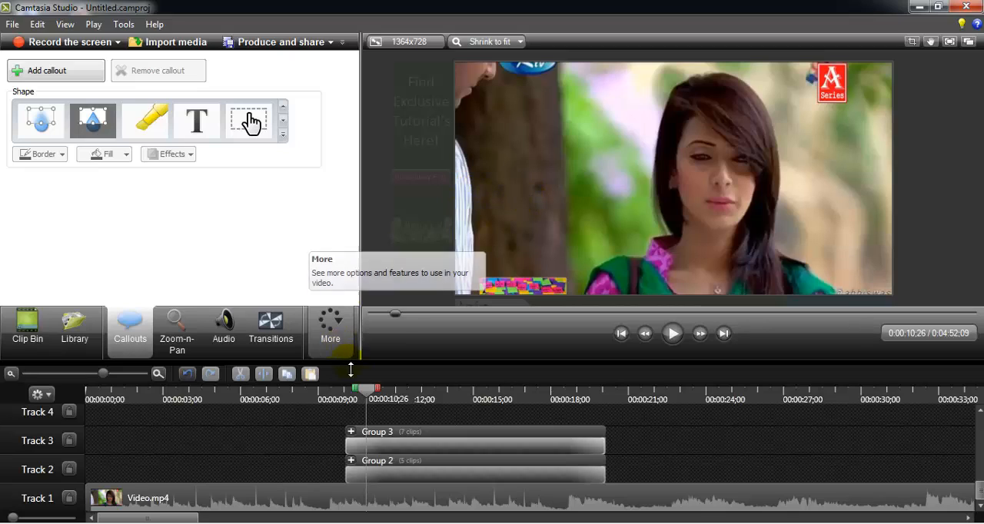
pyautogui.click(413, 445)
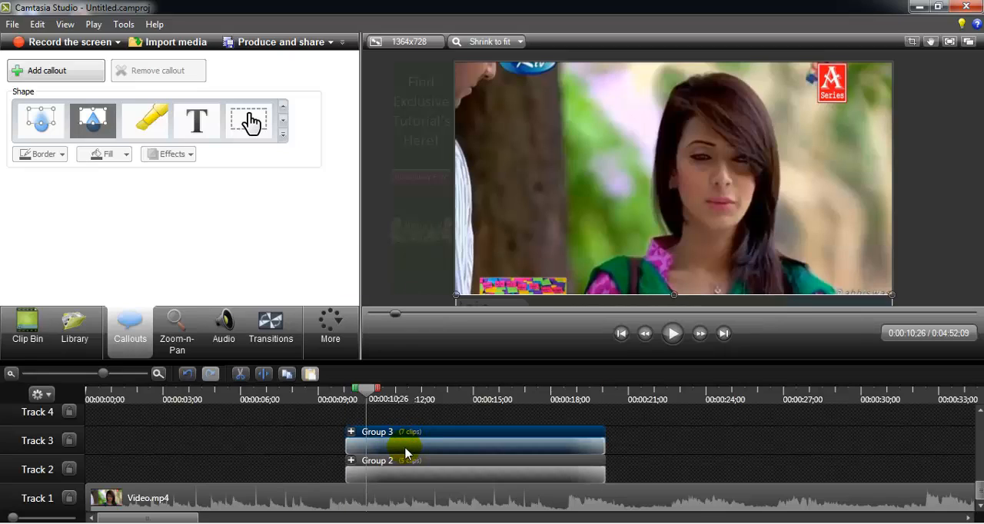
pyautogui.click(334, 329)
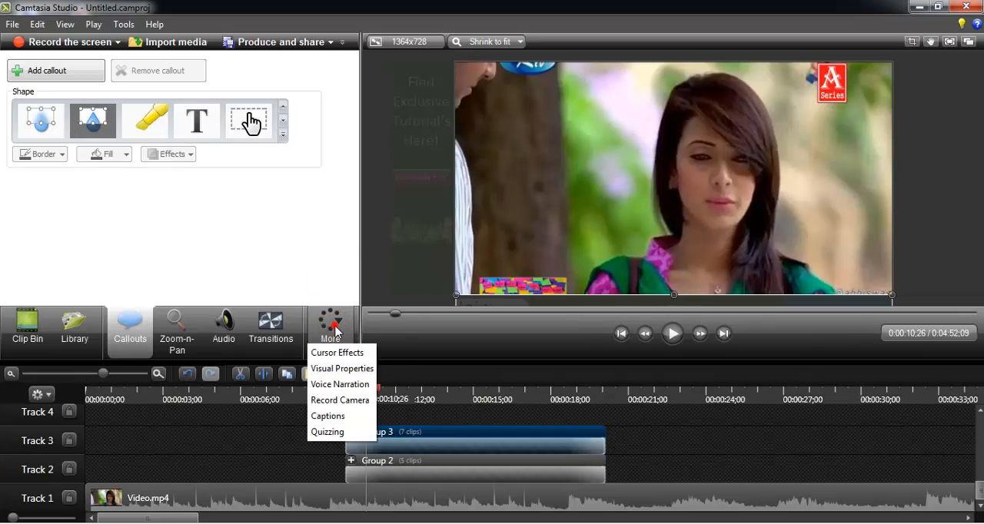
pyautogui.click(358, 373)
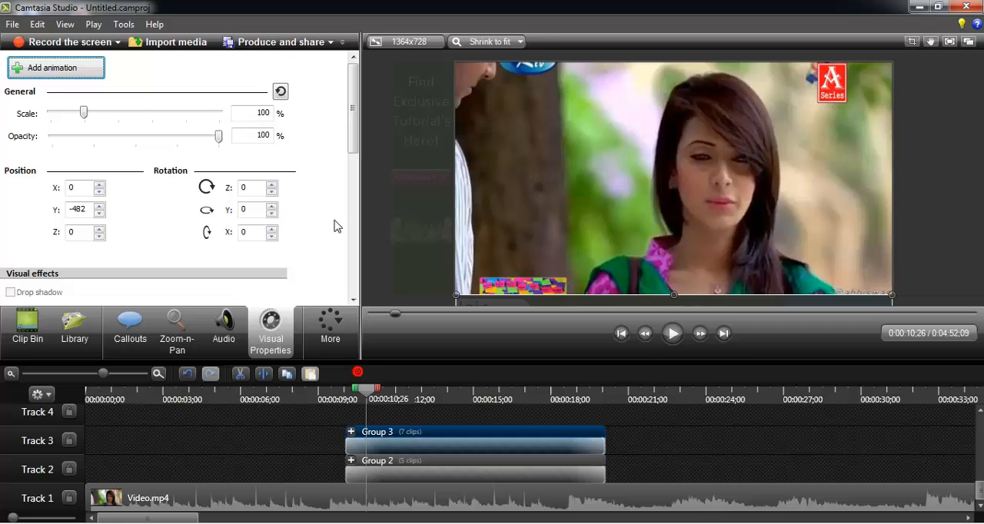
pyautogui.click(66, 77)
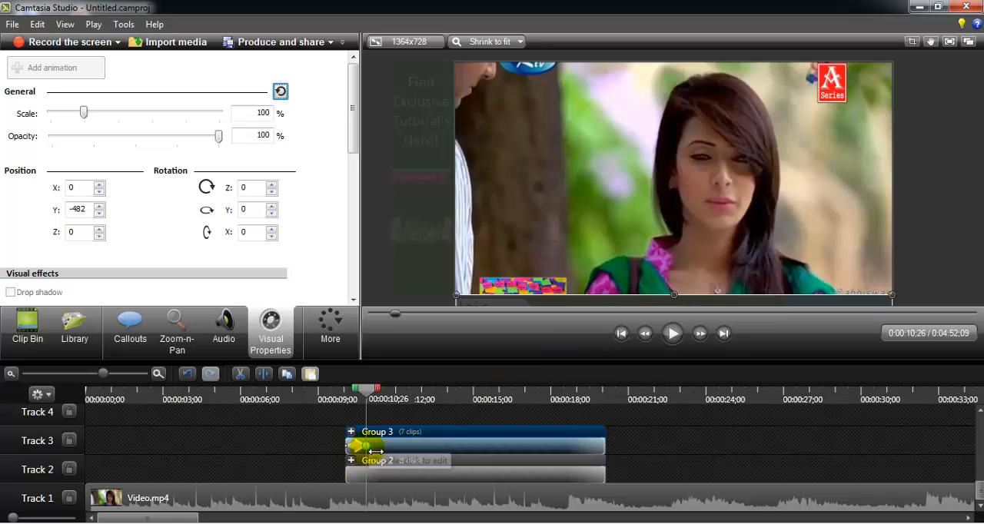
pyautogui.moveTo(625, 309); pyautogui.dragTo(631, 260)
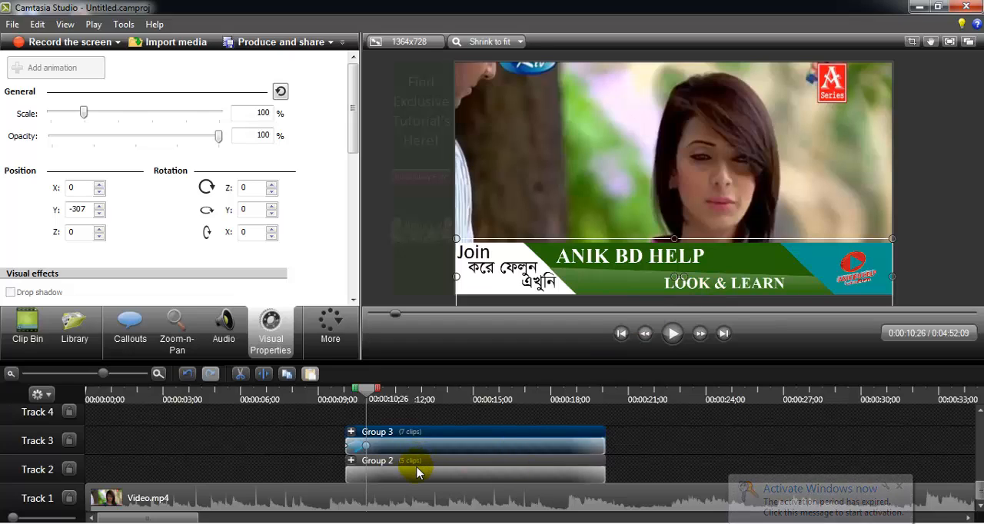
# - Add an animation to the left bar group at 0;00;10;26 and move the bar flush with the frame's left edge, at about X -585
pyautogui.click(455, 480)
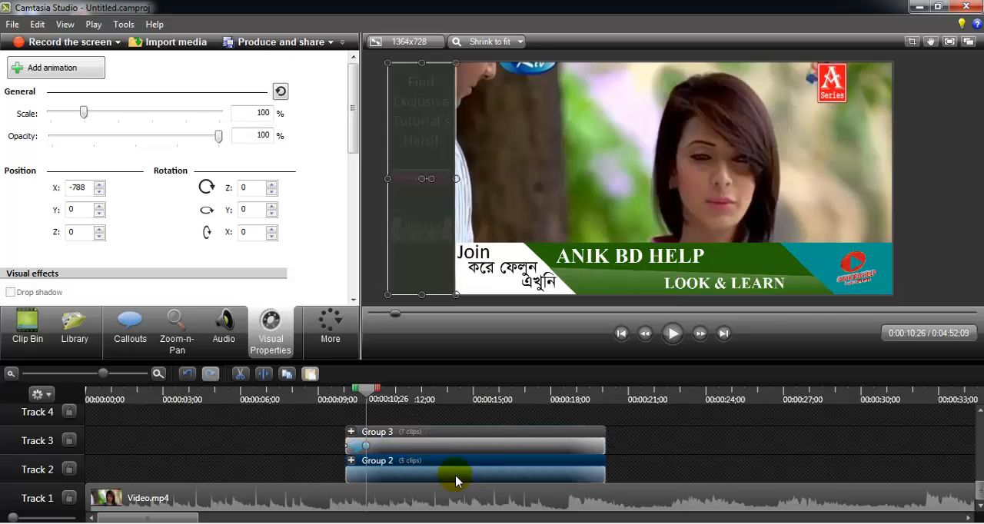
pyautogui.click(69, 79)
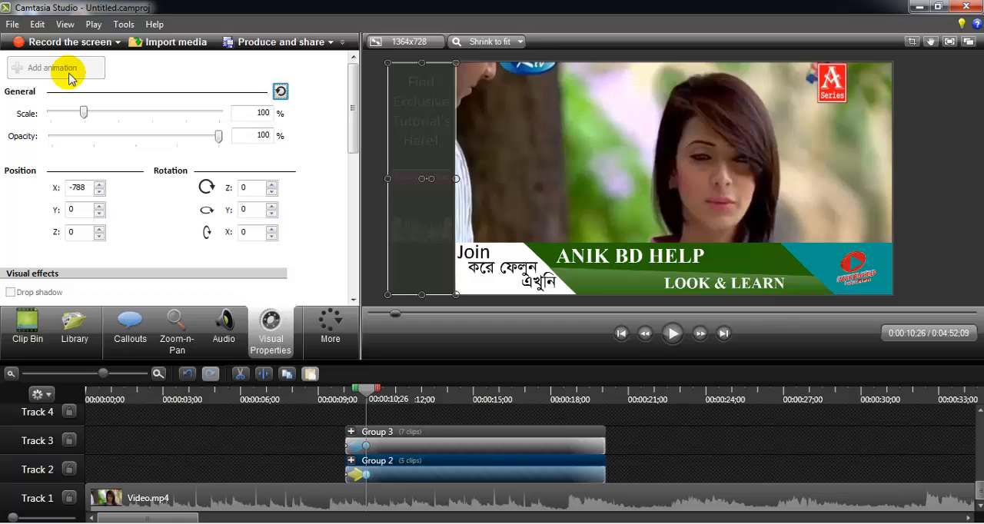
pyautogui.moveTo(431, 207); pyautogui.dragTo(499, 206)
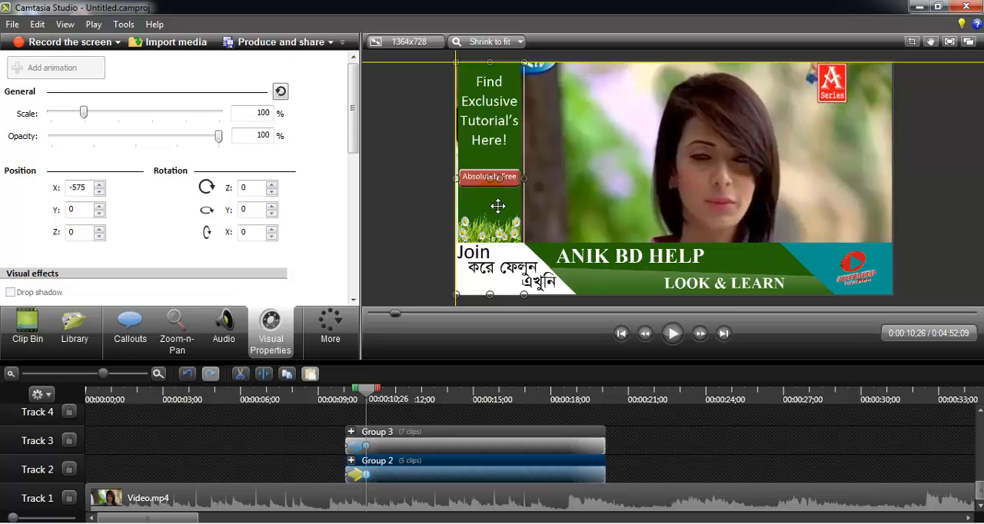
pyautogui.moveTo(498, 206); pyautogui.dragTo(497, 206)
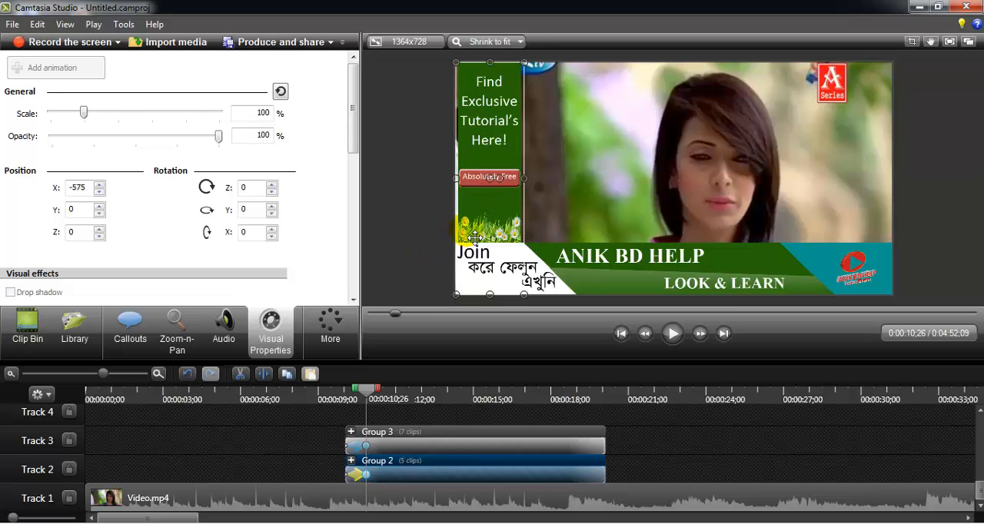
pyautogui.press('Left')
pyautogui.press('Left')
pyautogui.press('Left')
pyautogui.press('Left')
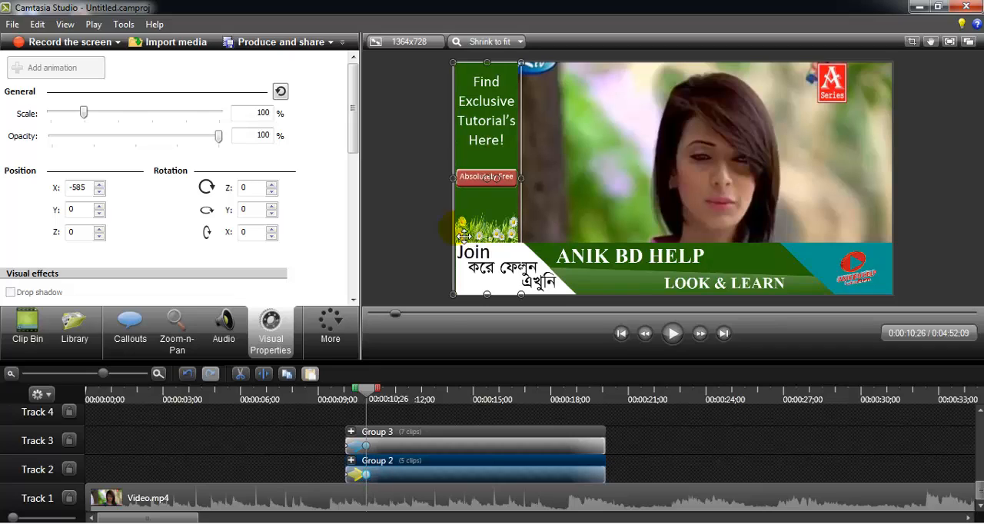
pyautogui.click(431, 237)
pyautogui.click(422, 235)
pyautogui.click(486, 227)
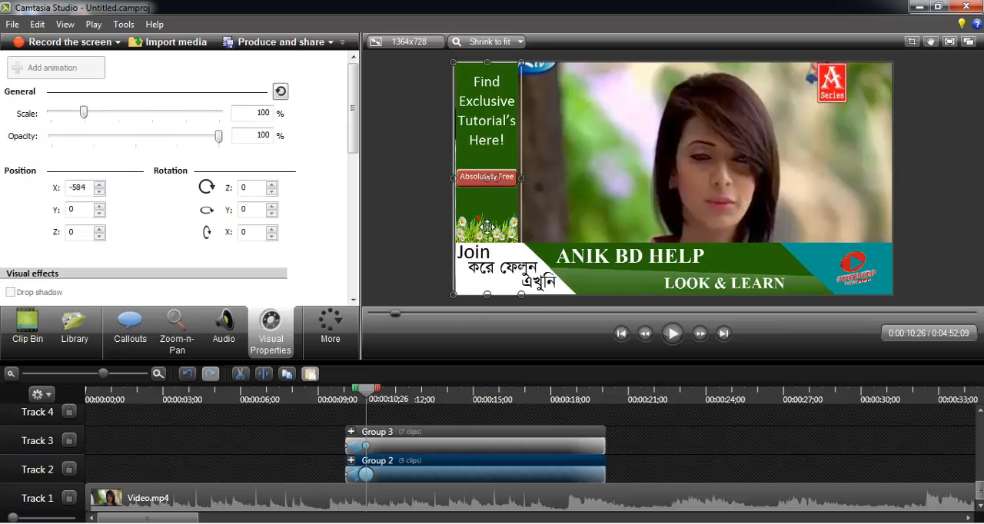
pyautogui.click(417, 222)
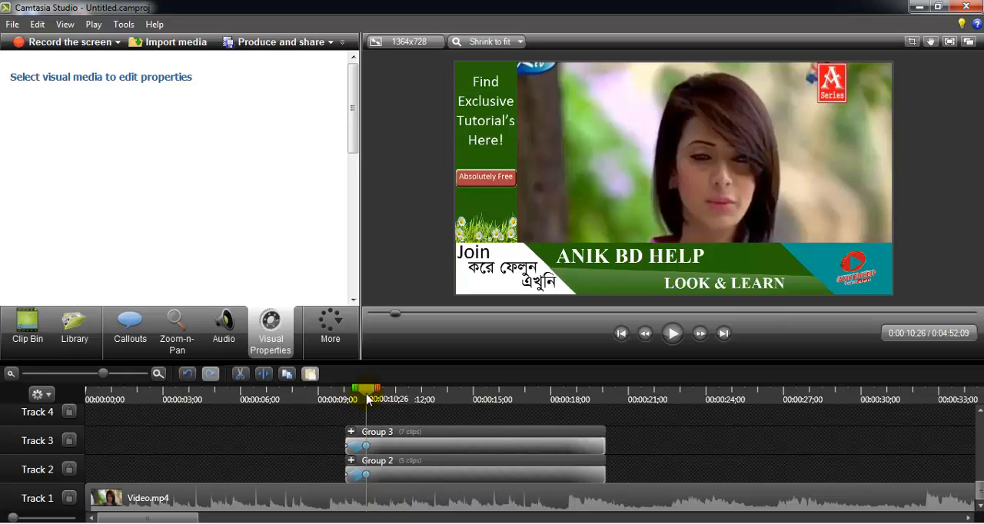
# - Add an animation to the Track 1 video at 0;00;10;26 and shrink it toward the upper right, to about 185% at X 91, Y 40
pyautogui.click(398, 508)
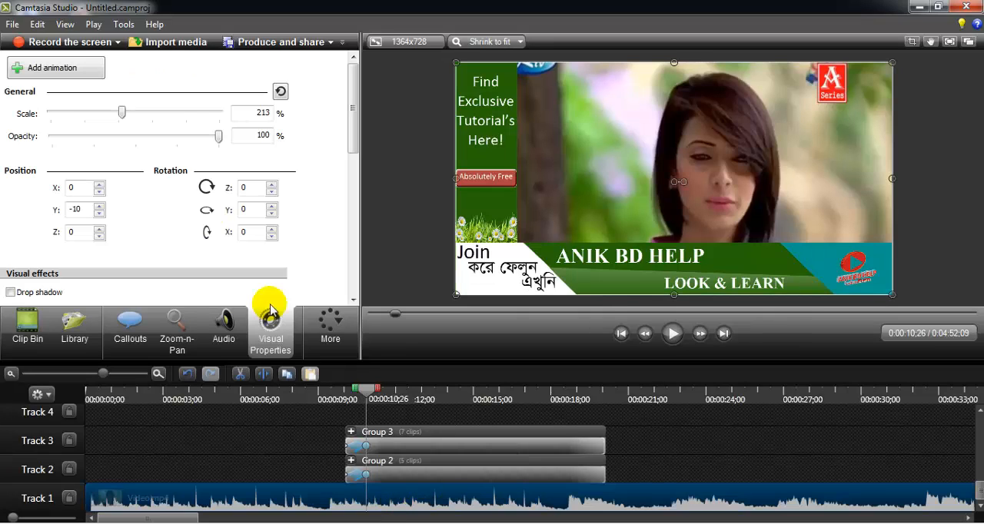
pyautogui.click(71, 70)
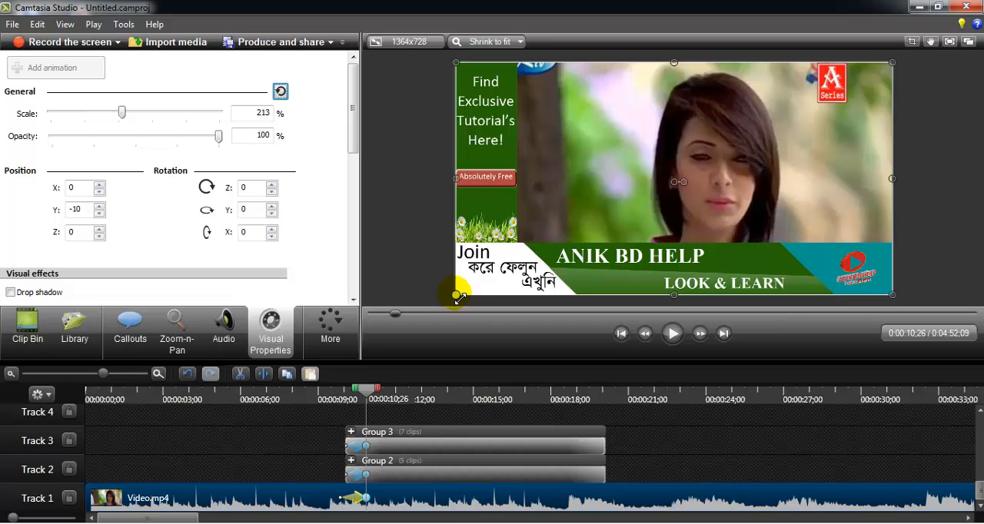
pyautogui.moveTo(458, 297); pyautogui.dragTo(474, 289)
pyautogui.hotkey('ctrl', 'z')
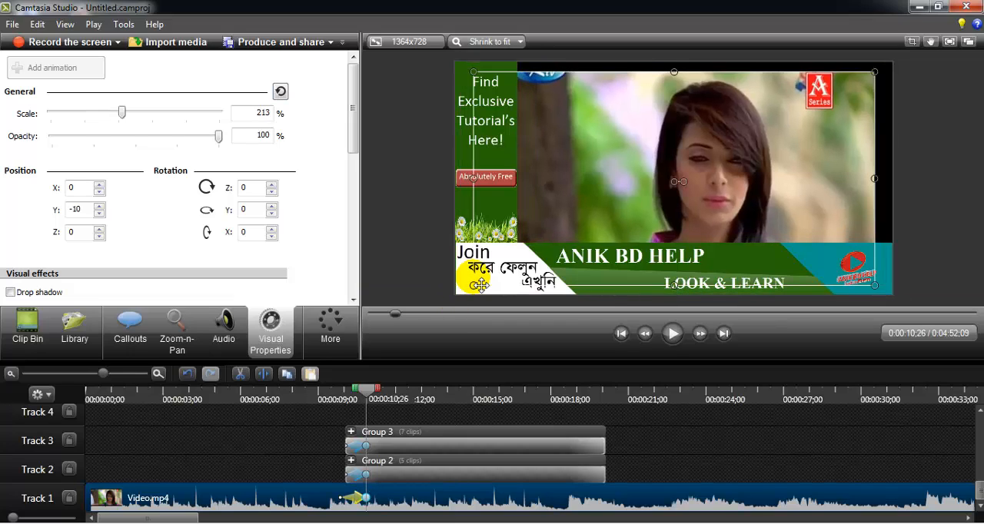
pyautogui.click(459, 302)
pyautogui.click(462, 281)
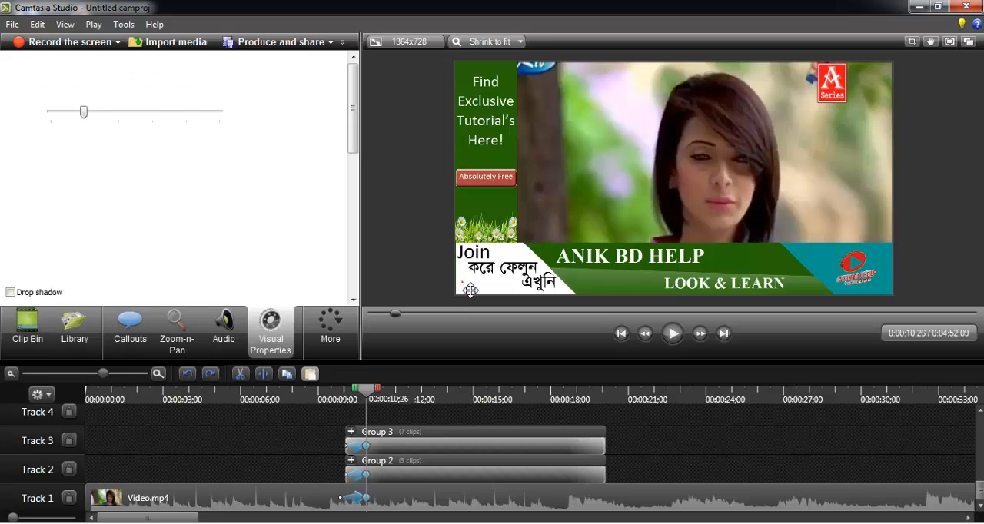
pyautogui.click(591, 193)
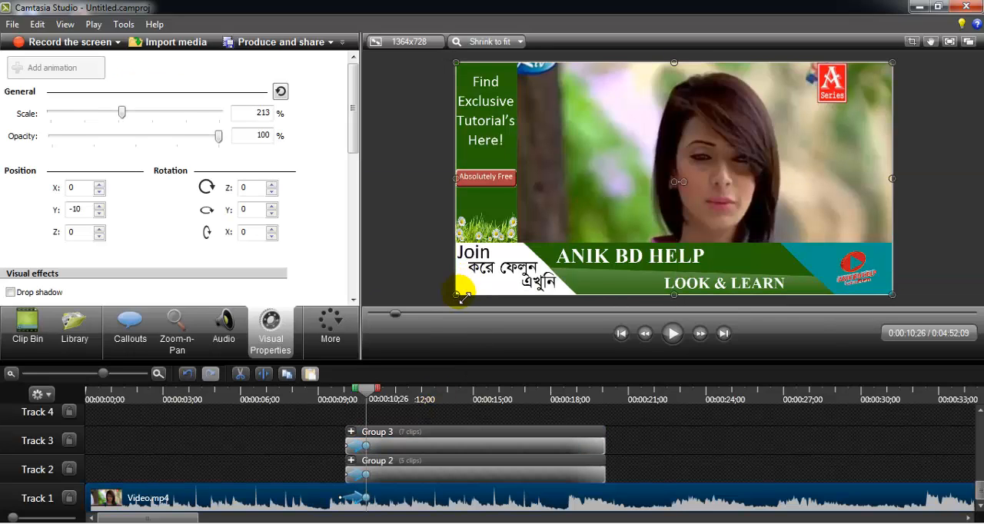
pyautogui.moveTo(461, 297); pyautogui.dragTo(522, 271)
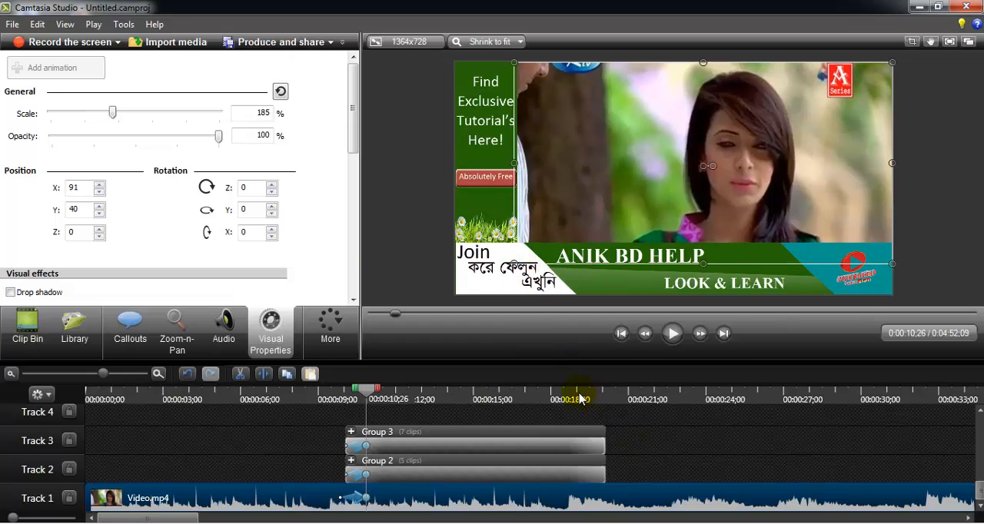
# - Play back the entry transition repeatedly from just before the overlay groups start to check the video's shrink timing
pyautogui.click(335, 399)
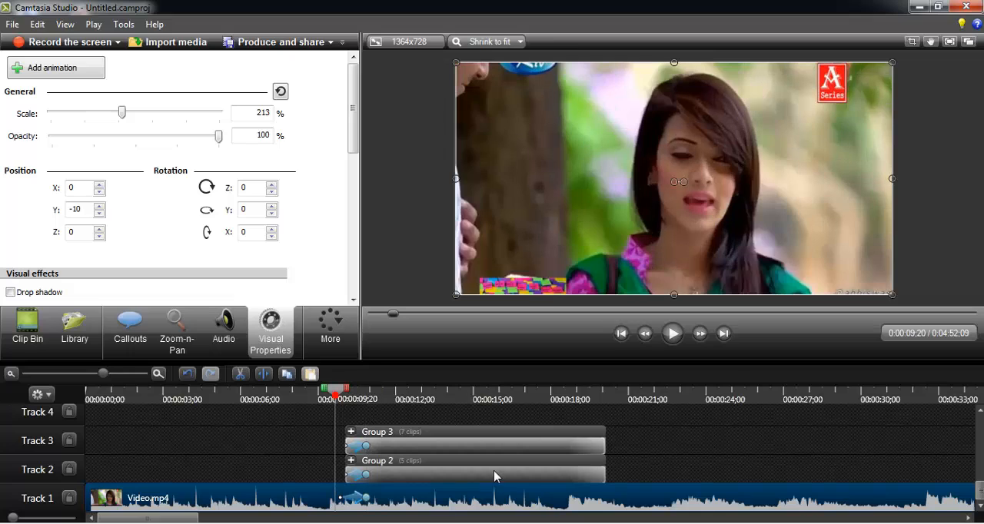
pyautogui.click(672, 333)
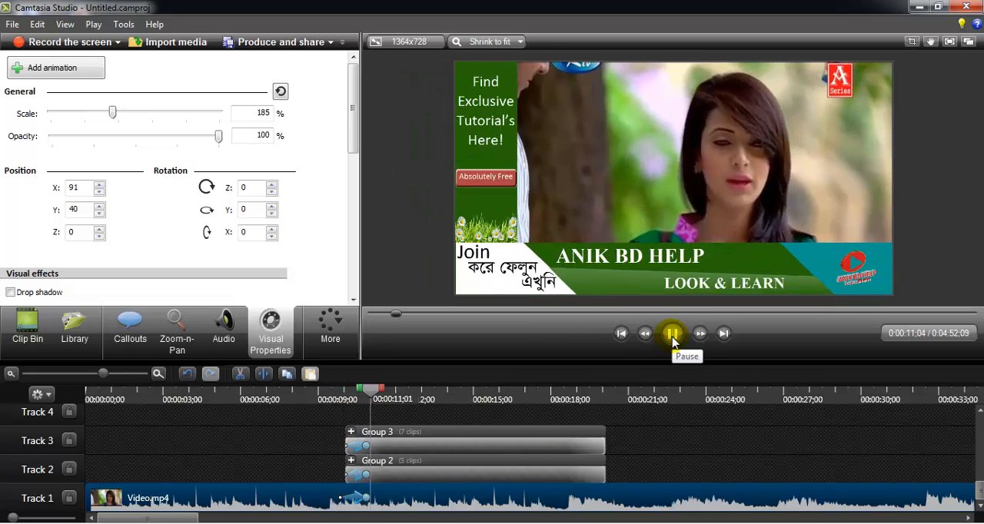
pyautogui.click(672, 335)
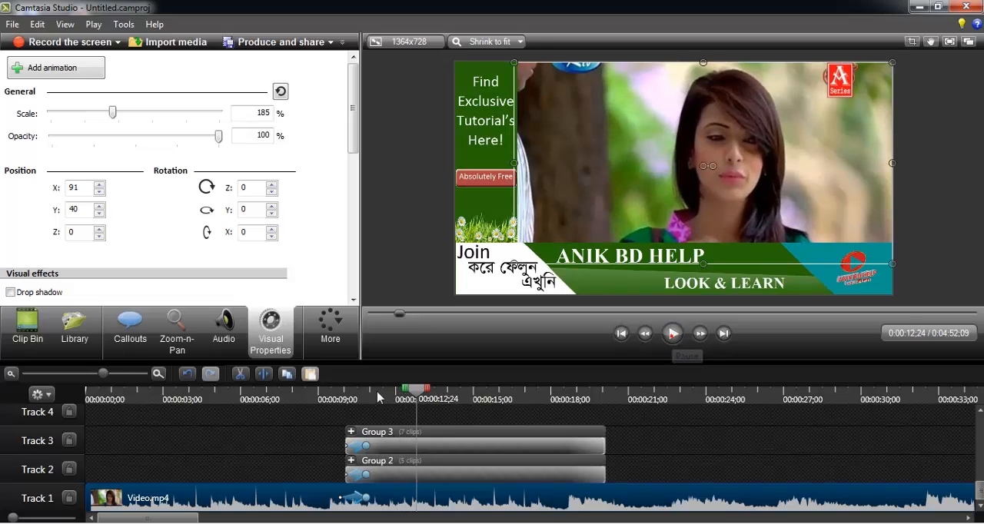
pyautogui.click(340, 399)
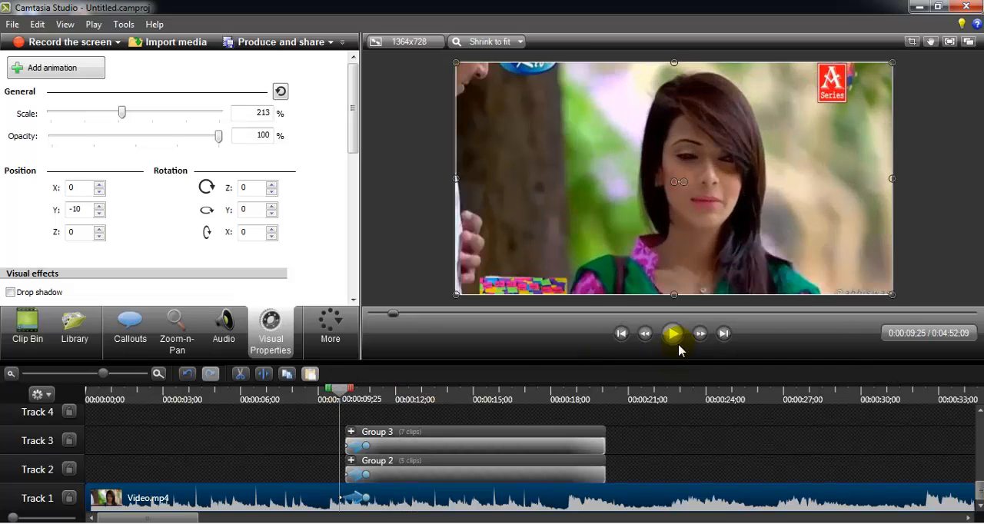
pyautogui.click(672, 338)
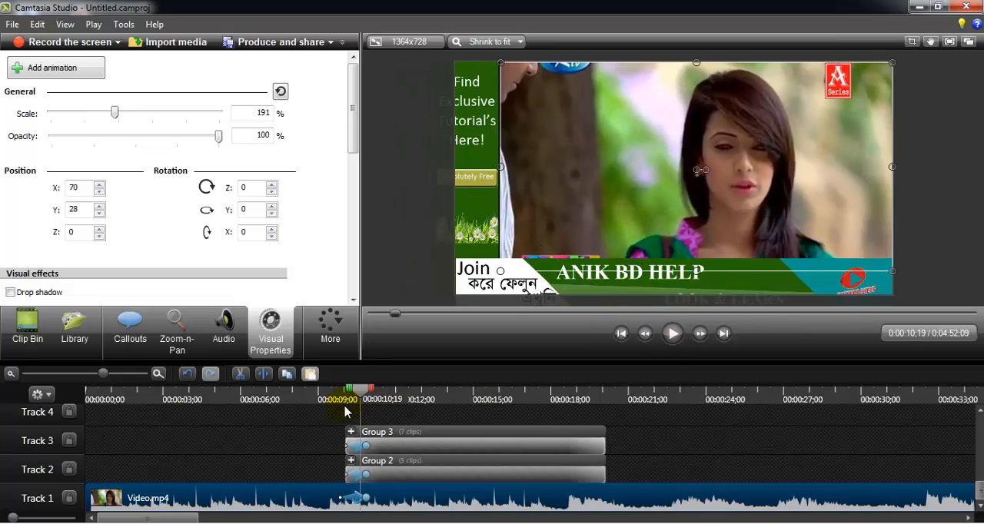
pyautogui.click(341, 412)
pyautogui.click(672, 335)
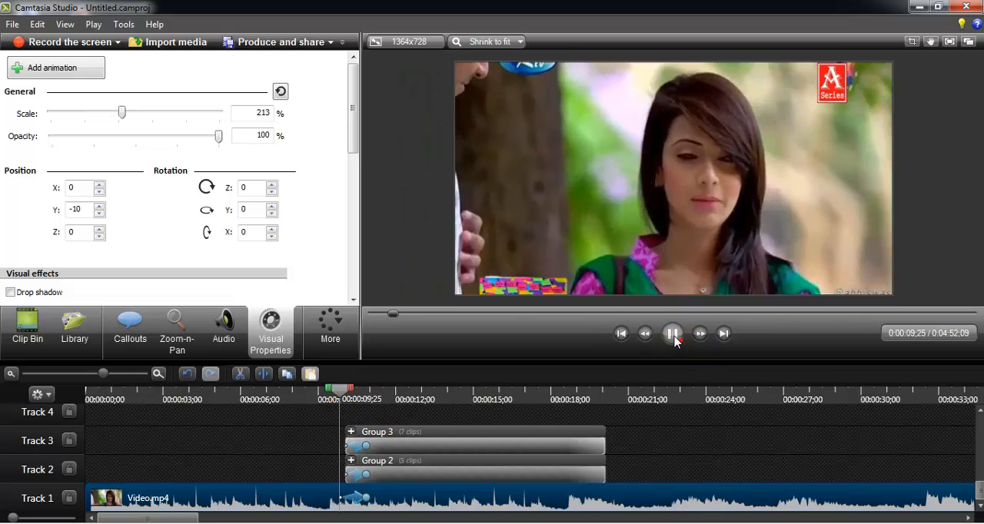
pyautogui.click(672, 335)
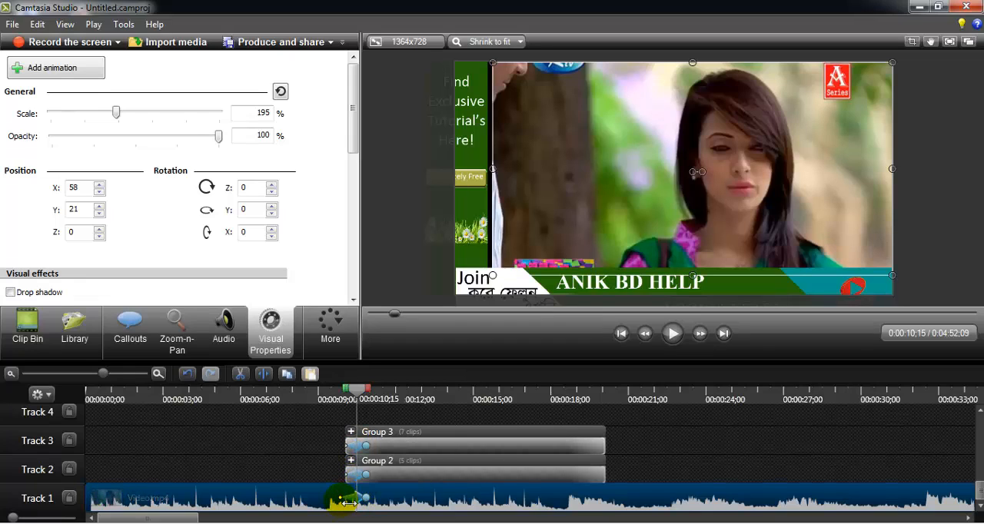
# - Shorten the Track 1 video's first animation so it starts slightly later, and play back the entry transition from 0;00;09;20
pyautogui.click(349, 500)
pyautogui.moveTo(341, 500); pyautogui.dragTo(351, 500)
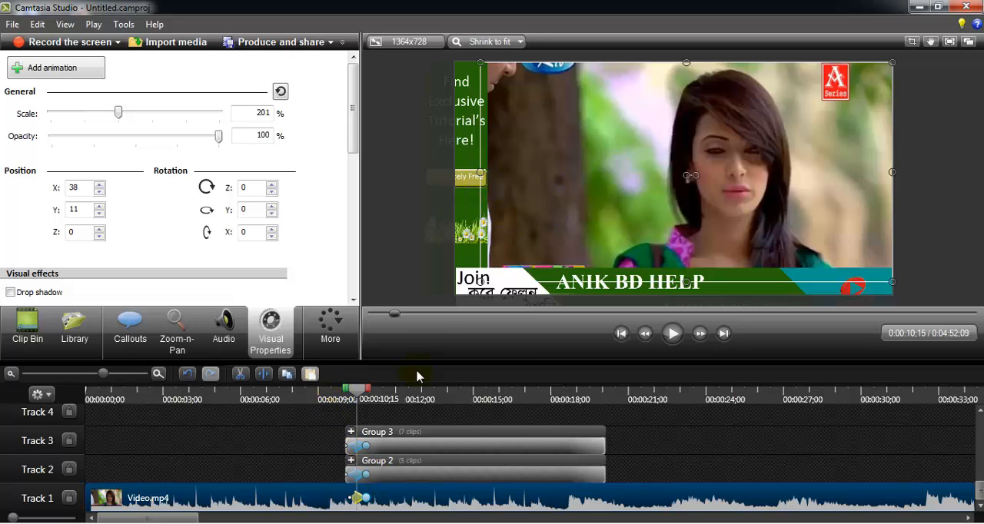
pyautogui.click(336, 397)
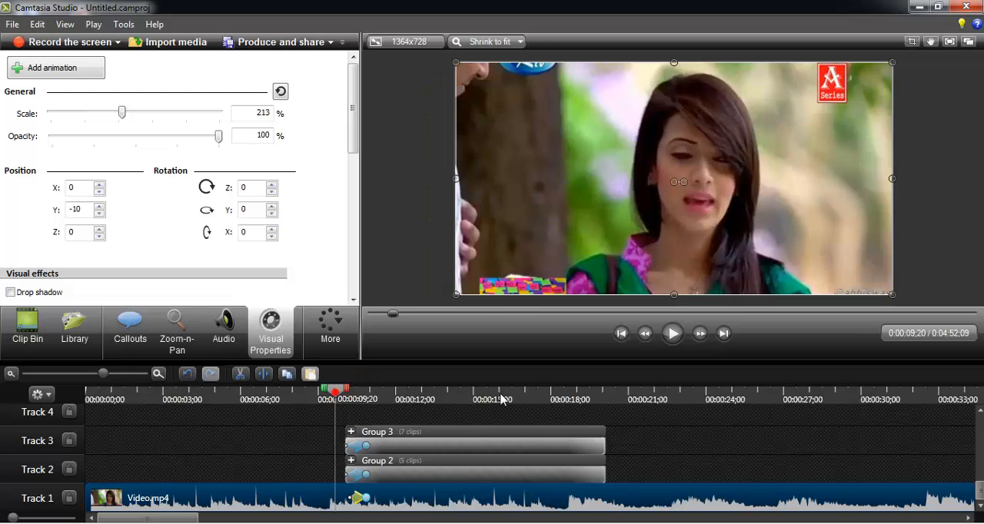
pyautogui.click(672, 333)
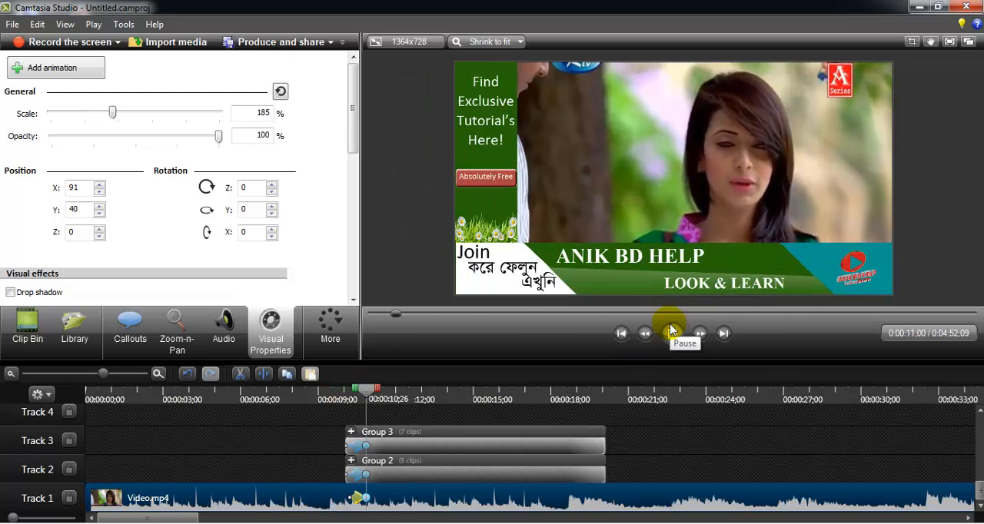
pyautogui.click(671, 333)
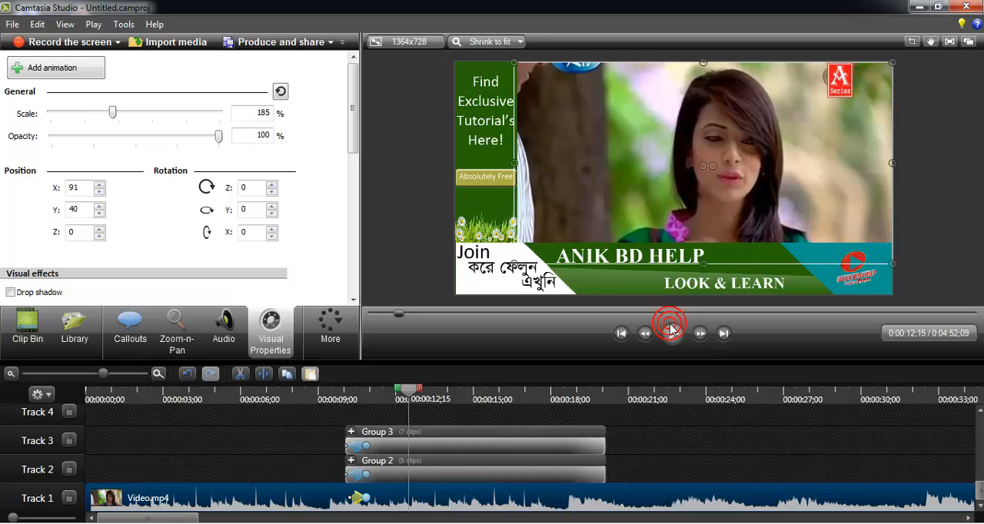
pyautogui.click(672, 333)
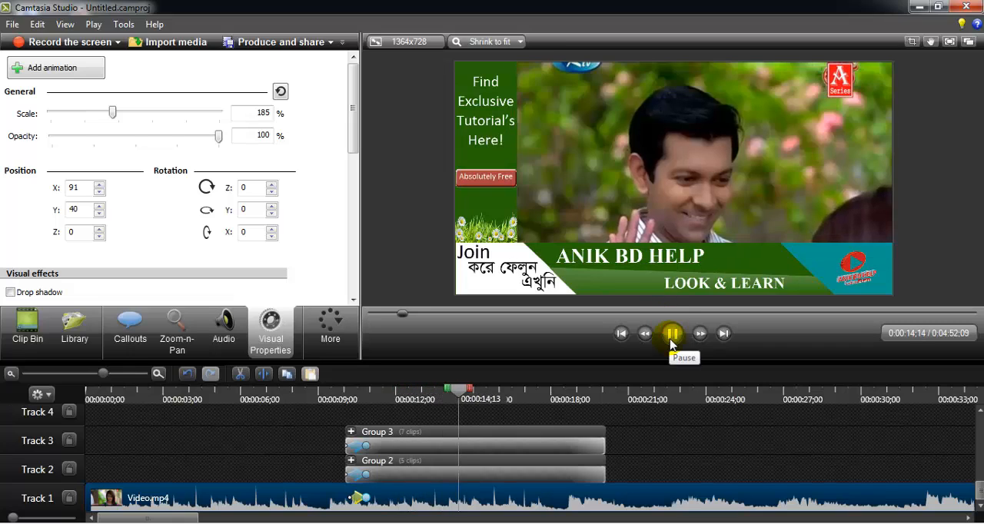
pyautogui.click(671, 338)
# - Add an animation to the bottom banner group at 0;00;19;16 and move the banner down out of the frame, to about Y -473
pyautogui.click(588, 400)
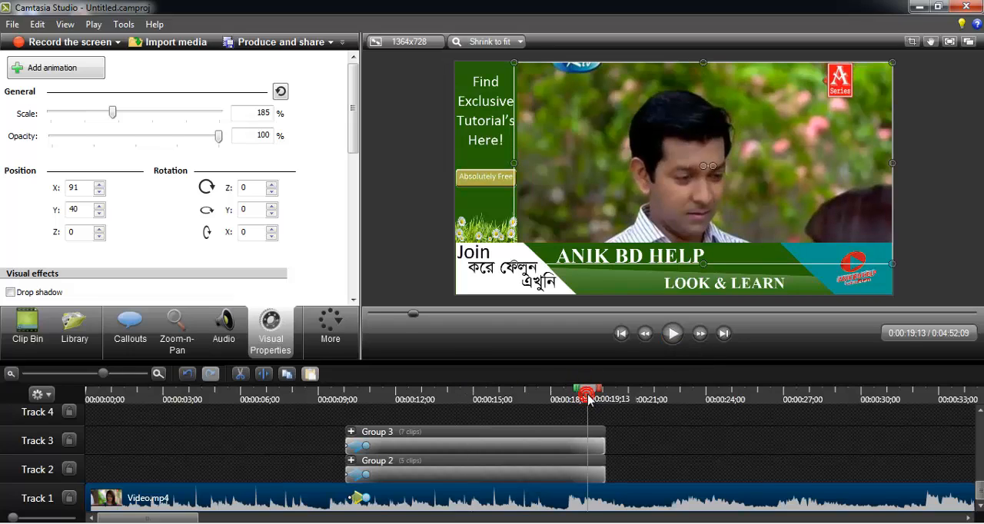
pyautogui.moveTo(591, 395); pyautogui.dragTo(594, 397)
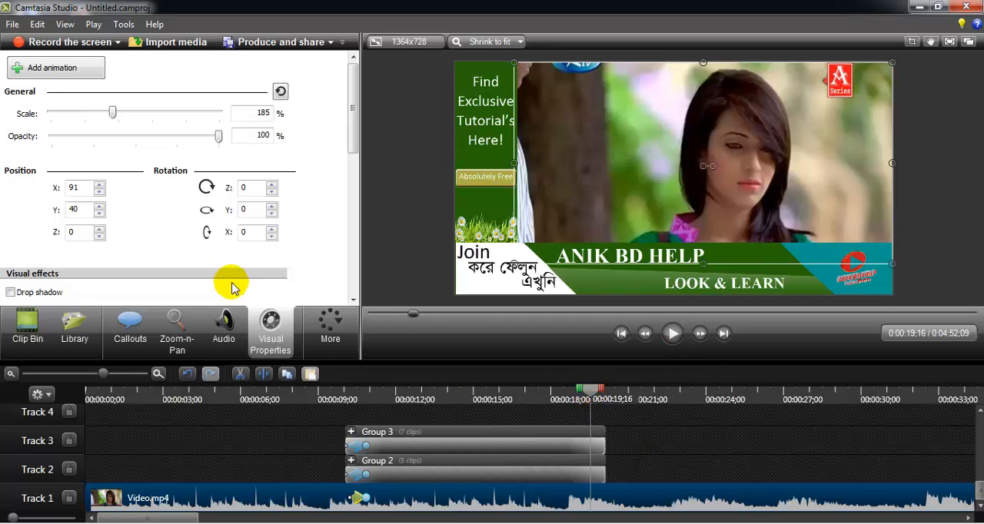
pyautogui.click(577, 450)
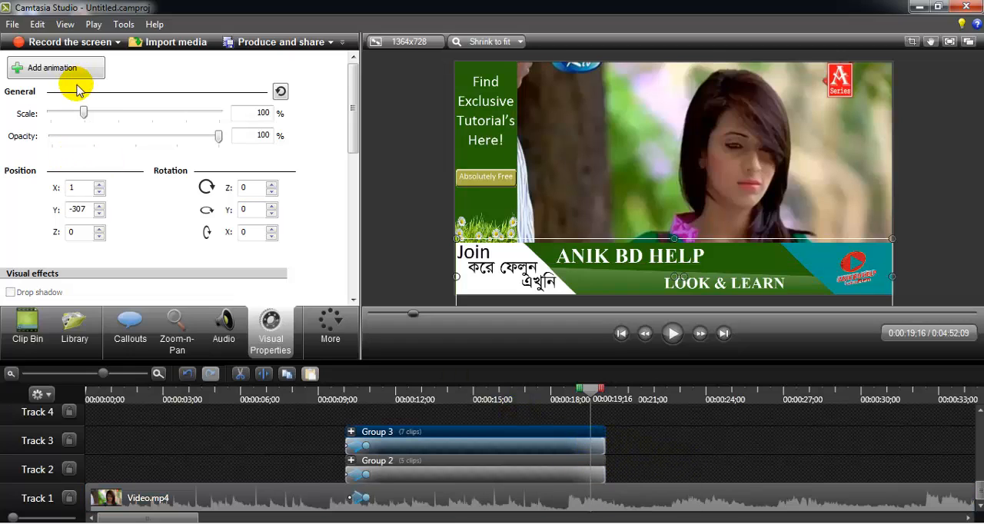
pyautogui.click(52, 67)
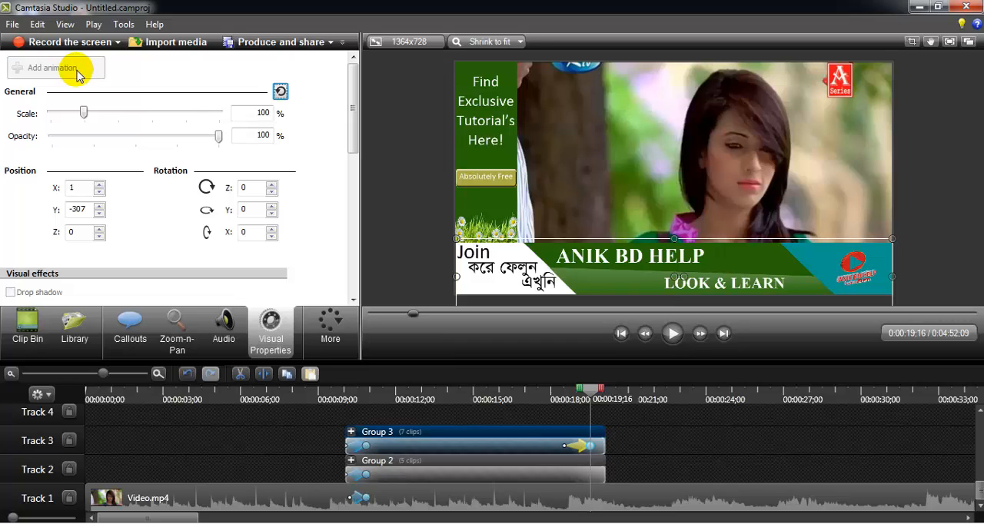
pyautogui.moveTo(680, 281); pyautogui.dragTo(675, 328)
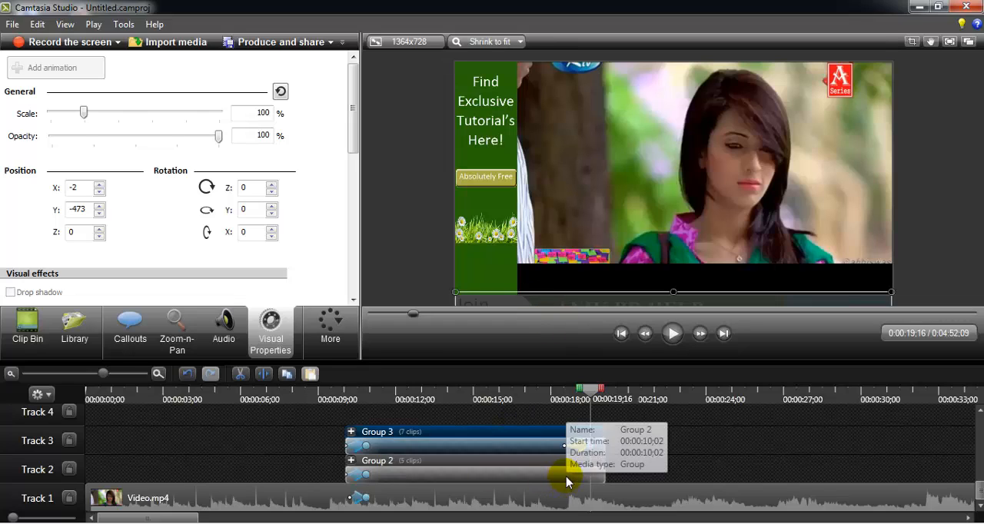
pyautogui.click(566, 475)
pyautogui.moveTo(488, 212); pyautogui.dragTo(467, 213)
pyautogui.hotkey('ctrl', 'z')
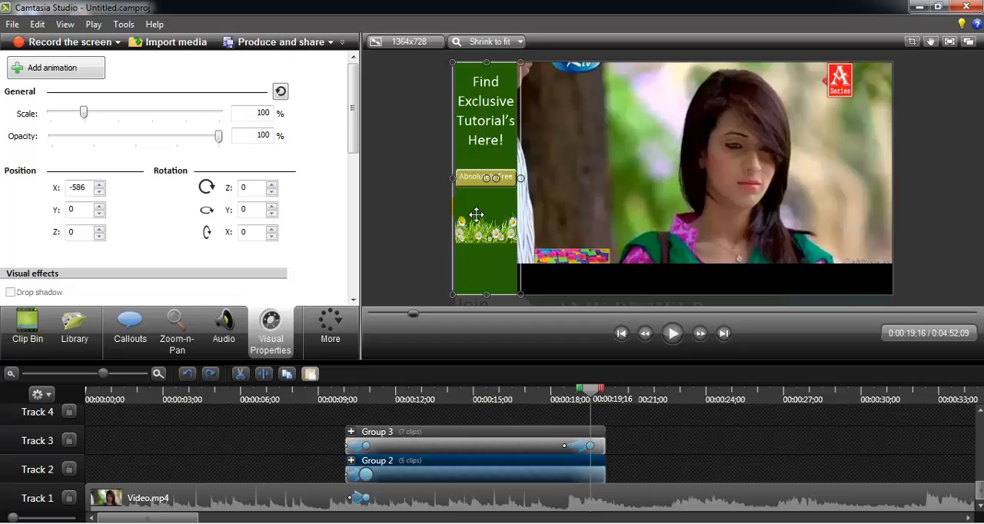
pyautogui.click(699, 460)
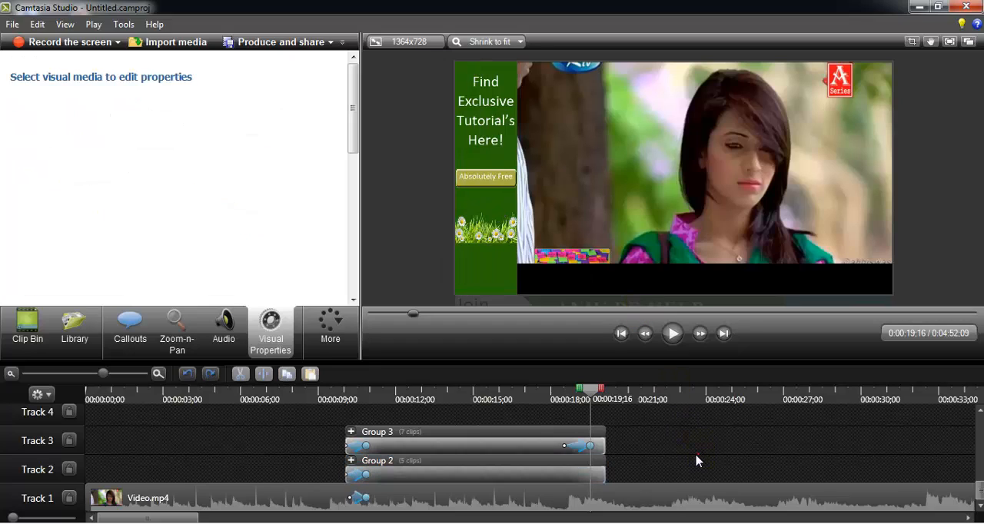
# - Add an animation to the left bar group at 0;00;19;16 and move the bar outside the frame's left edge, to about X -785
pyautogui.click(583, 469)
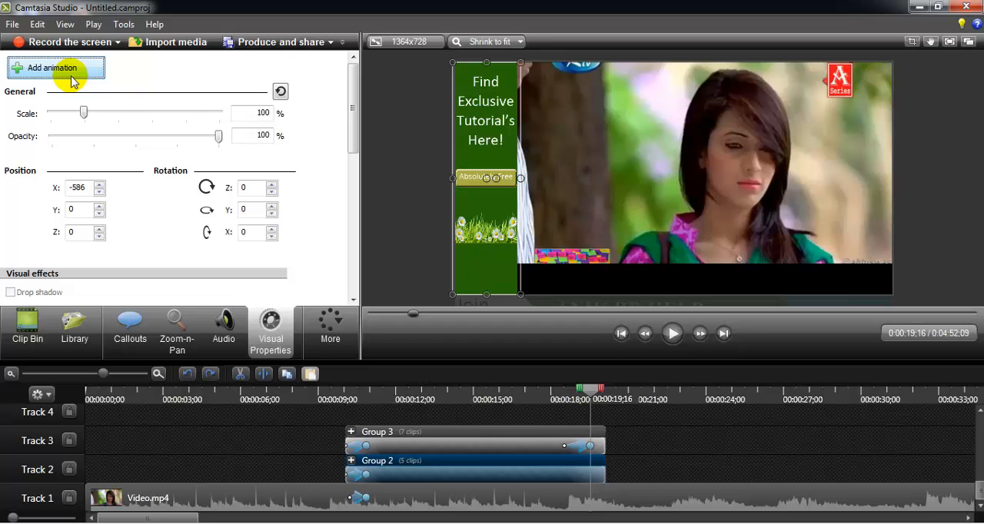
pyautogui.click(72, 77)
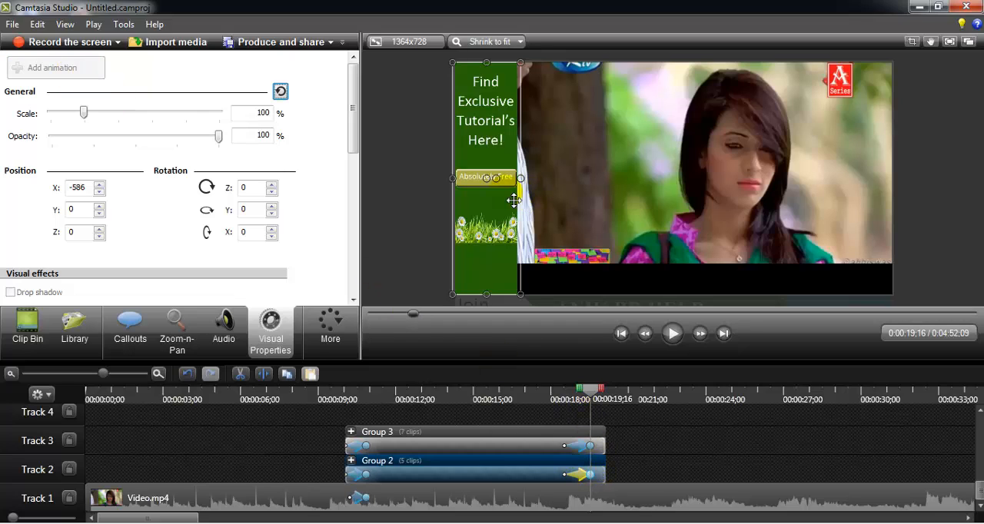
pyautogui.moveTo(514, 200); pyautogui.dragTo(443, 202)
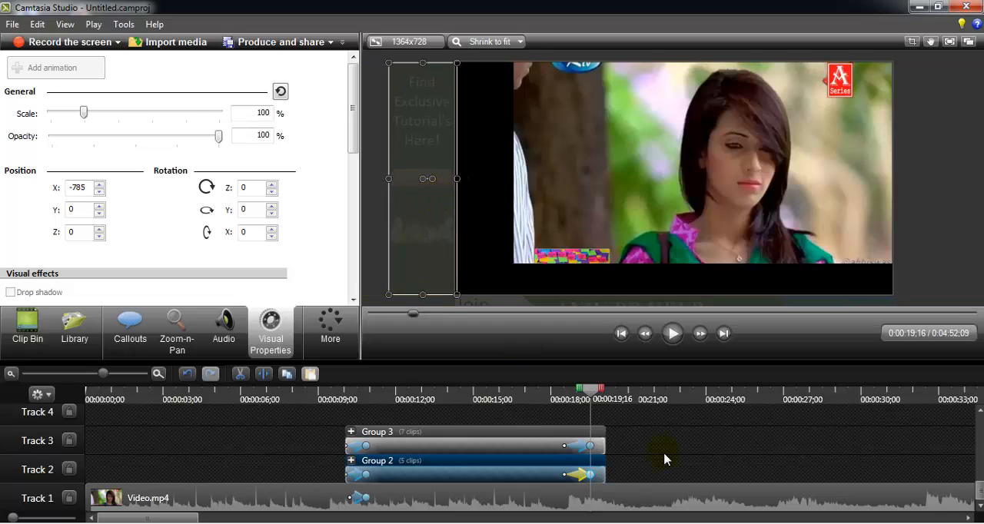
pyautogui.click(691, 460)
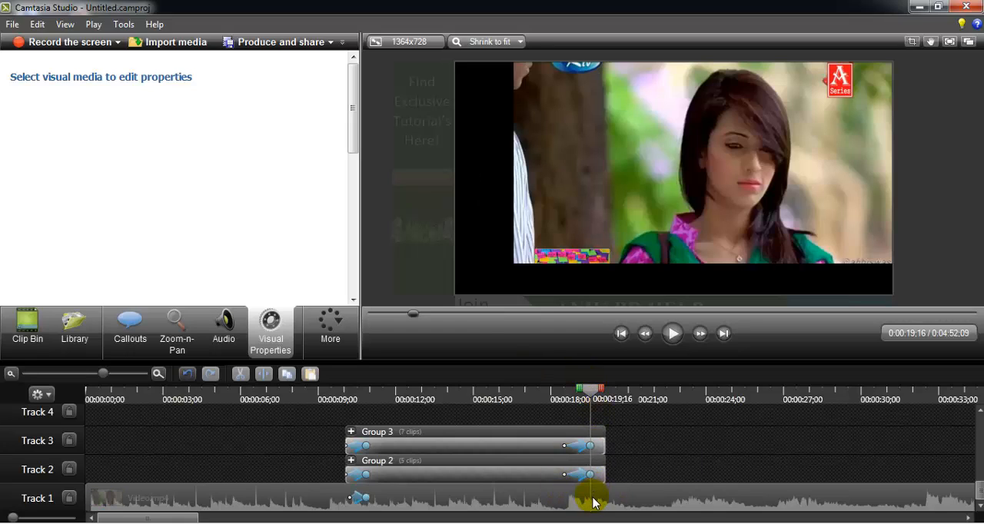
# - Add an animation to the Track 1 video at 0;00;19;16 and enlarge it to fill the frame, at about 214%, X -3, Y -12
pyautogui.click(708, 119)
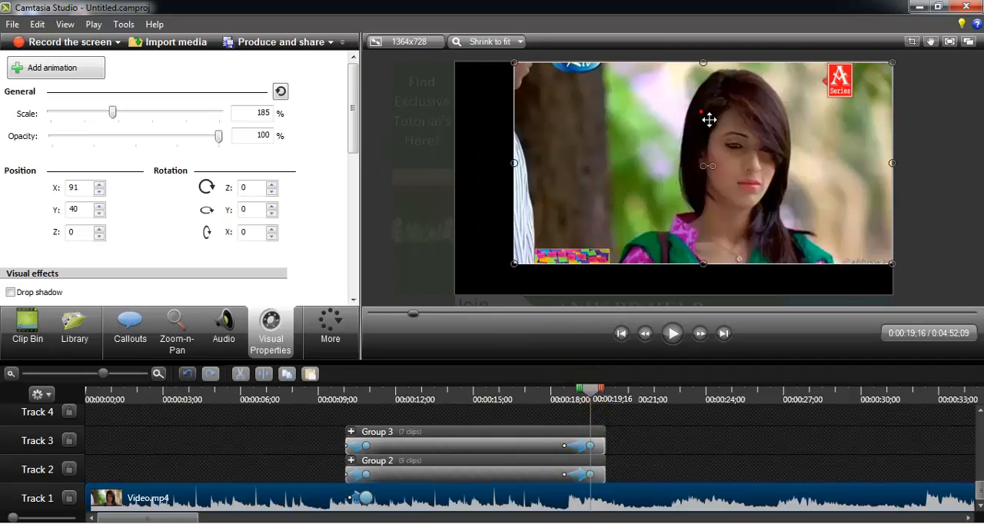
pyautogui.click(63, 71)
pyautogui.moveTo(515, 268); pyautogui.dragTo(453, 292)
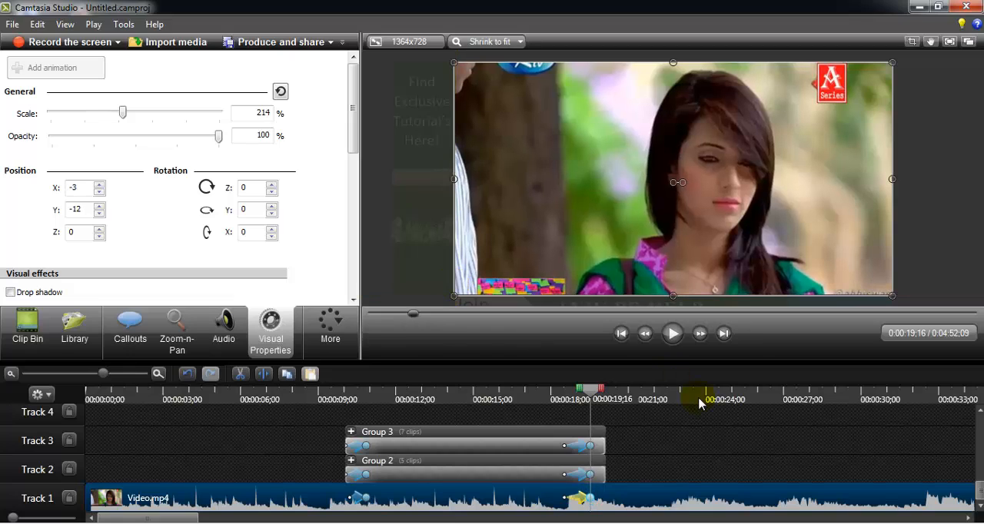
pyautogui.click(714, 465)
# - Shorten the Track 1 video's second animation so it ends slightly earlier, and play back the exit transition from 0;00;17;21
pyautogui.click(591, 501)
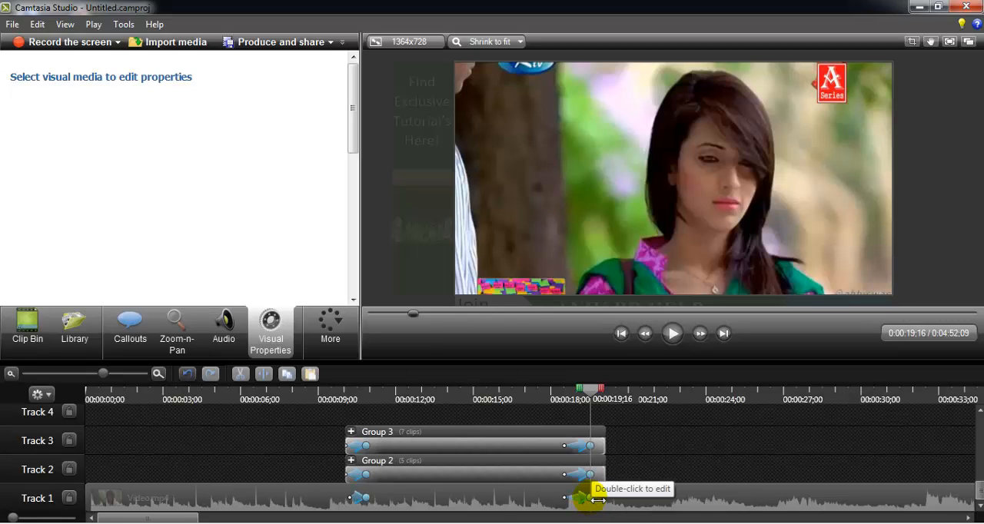
pyautogui.click(597, 500)
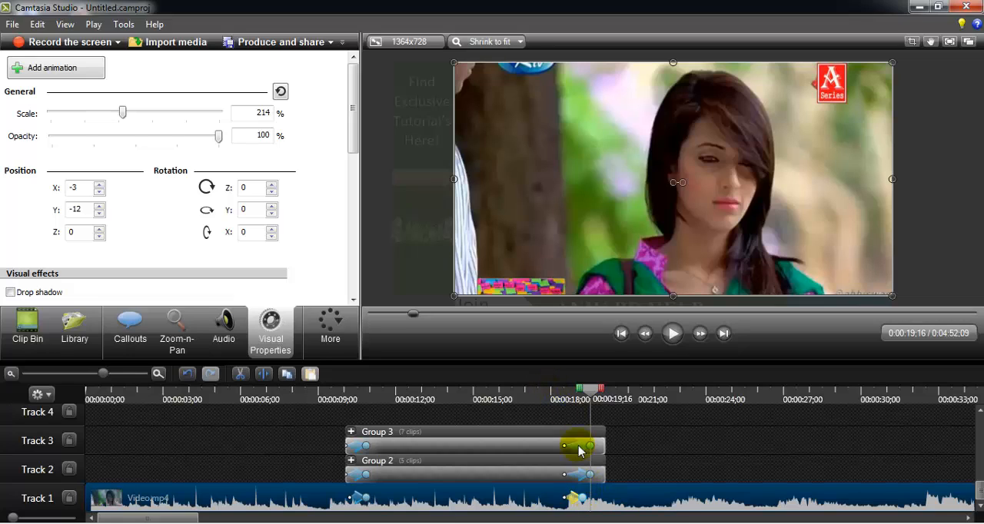
pyautogui.click(547, 393)
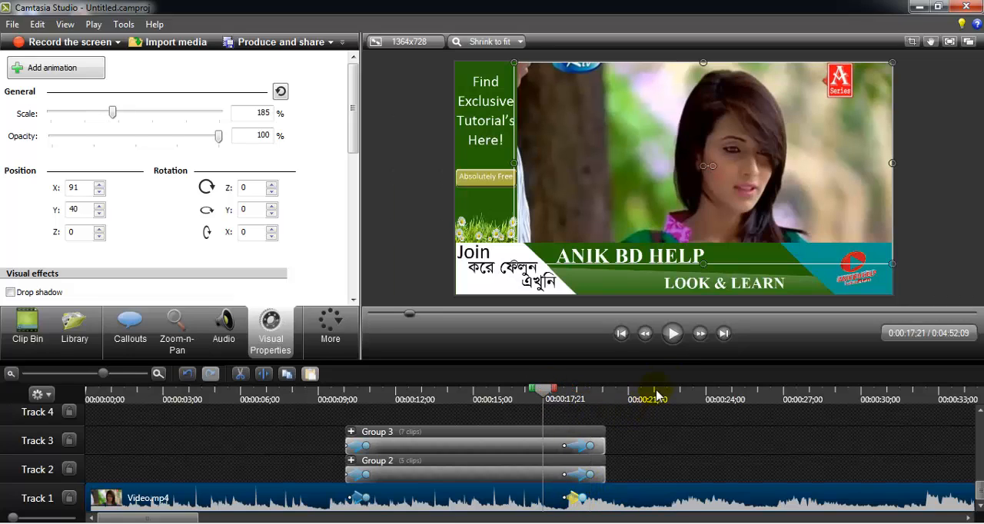
pyautogui.click(672, 333)
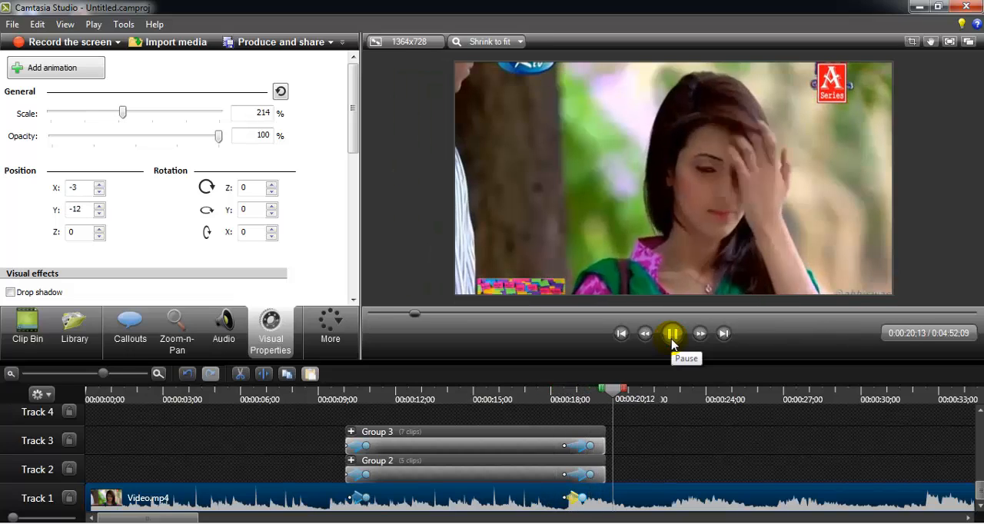
# - Replay the exit transition from 0;00;17;27 until the banner, left bar and video animations end, and clear the selection
pyautogui.click(671, 333)
pyautogui.click(548, 392)
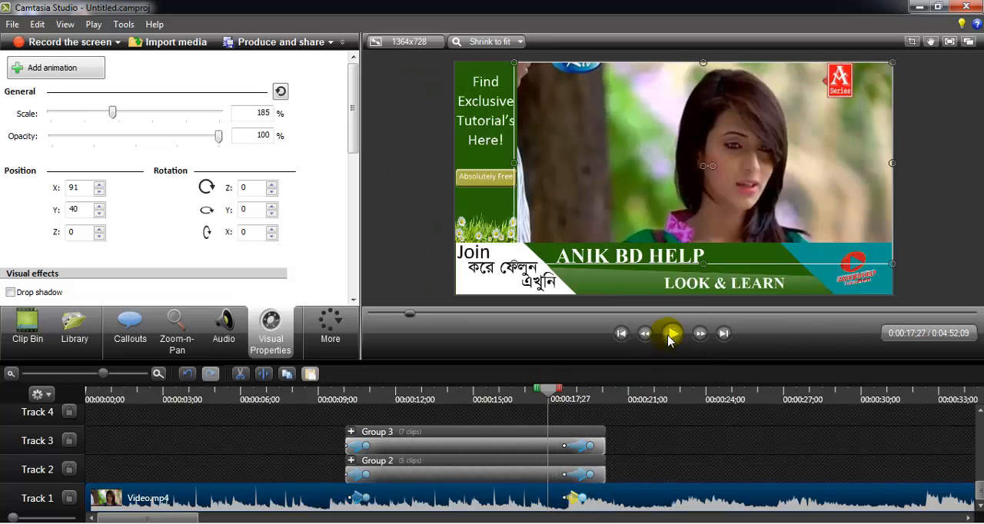
pyautogui.click(670, 335)
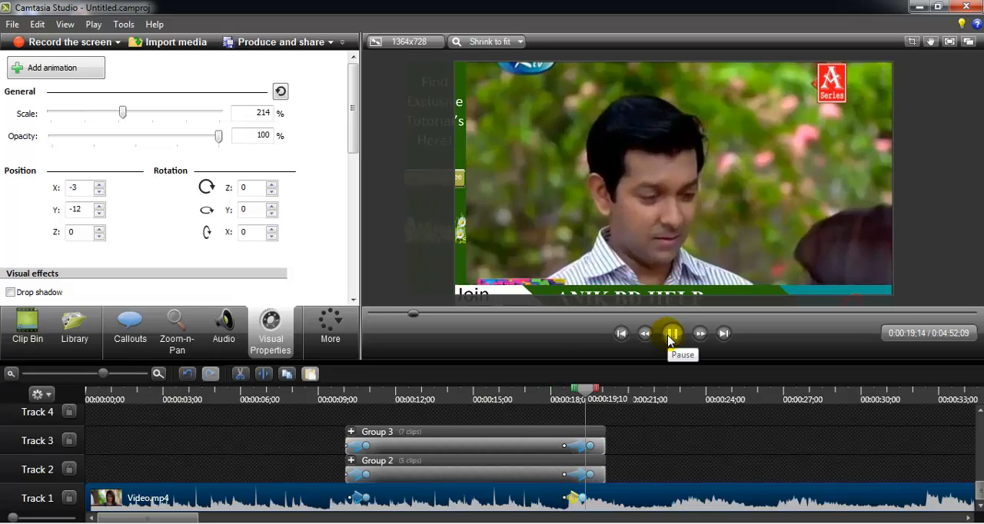
pyautogui.click(669, 341)
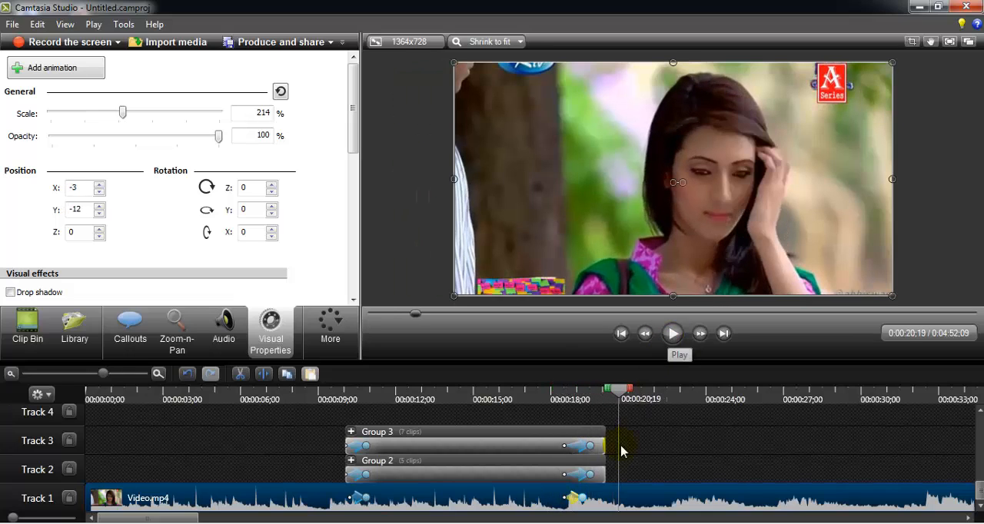
pyautogui.click(629, 471)
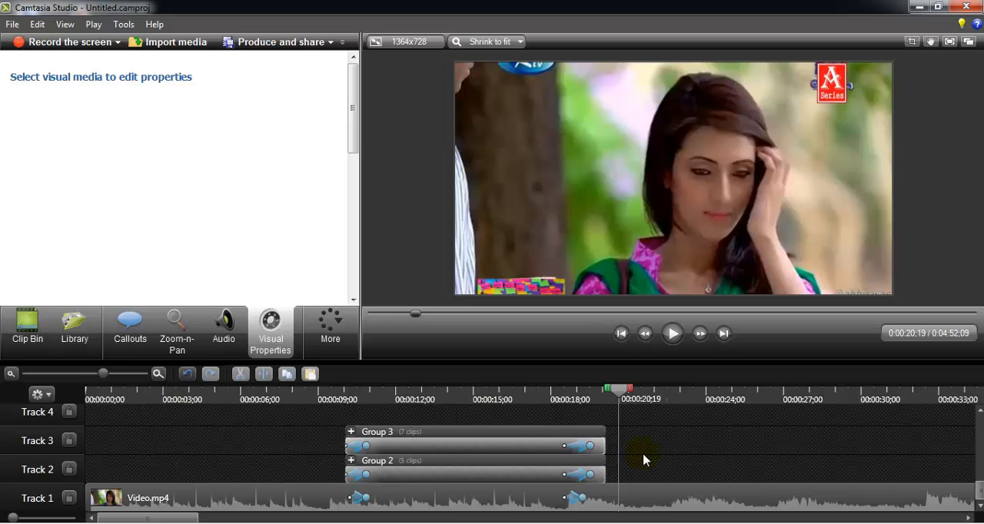
# - Expand the bottom banner group at 0;00;17;04 and select its logo.png clip on Track 7
pyautogui.click(529, 393)
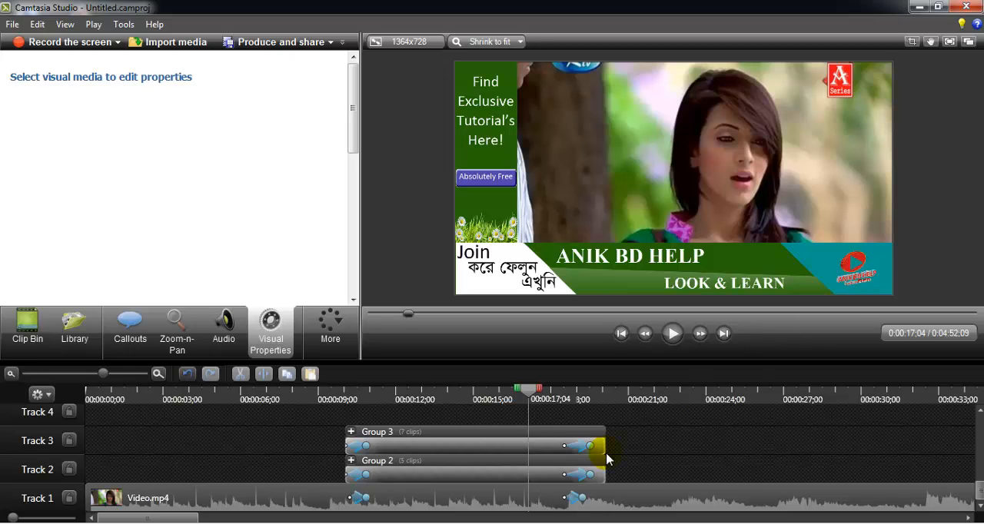
pyautogui.click(862, 288)
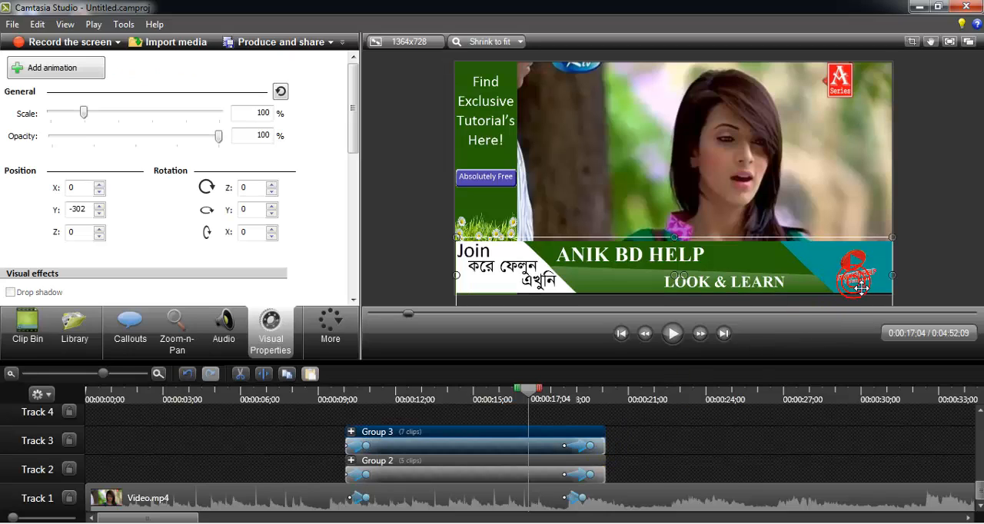
pyautogui.moveTo(861, 288); pyautogui.dragTo(861, 290)
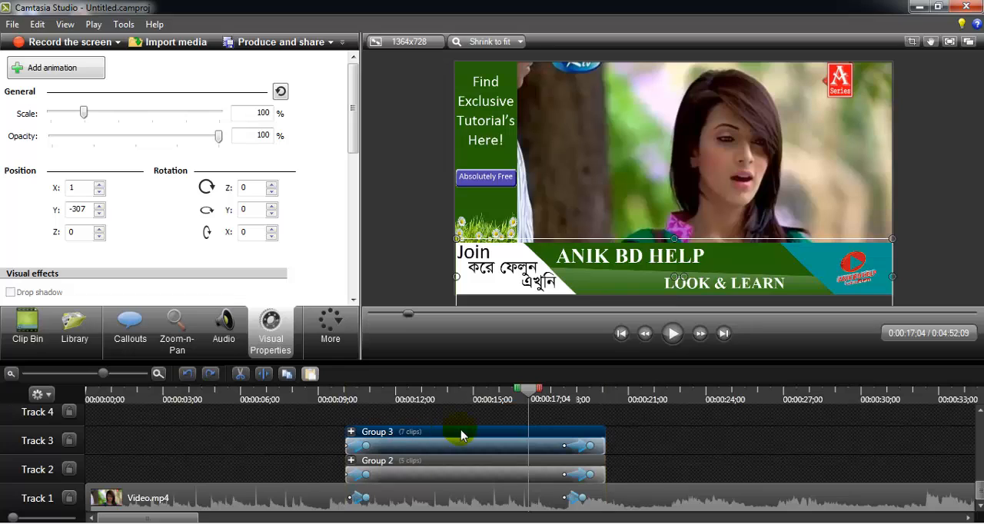
pyautogui.doubleClick(519, 436)
pyautogui.scroll(1, 980, 496)
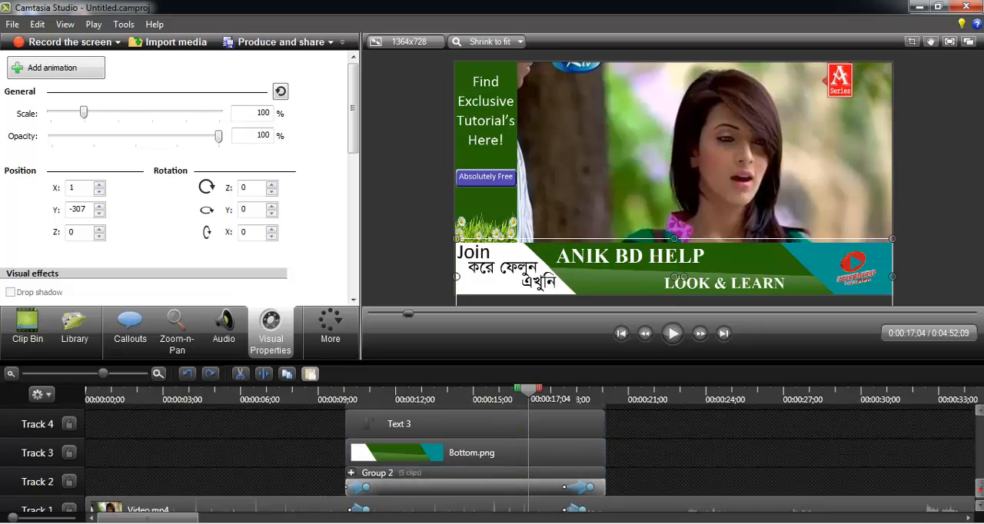
pyautogui.scroll(4, 980, 495)
pyautogui.click(572, 459)
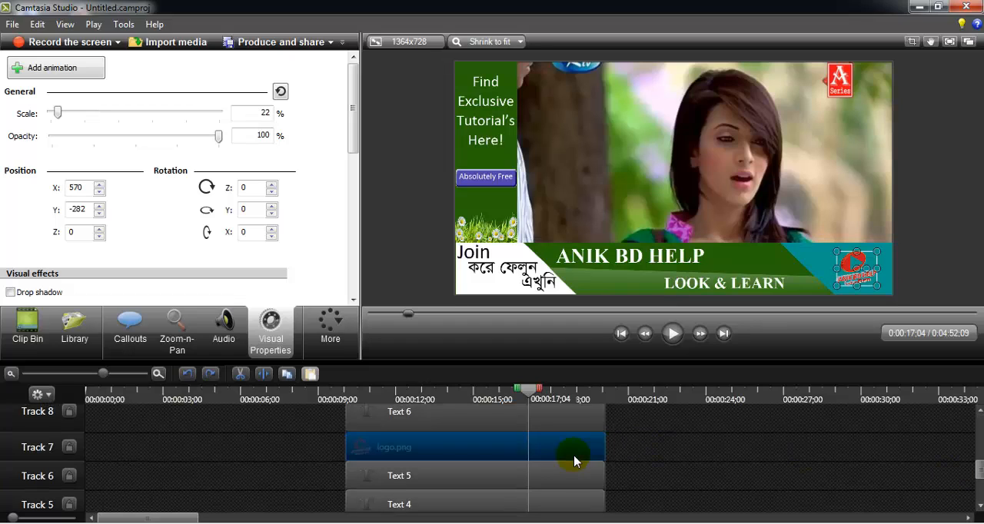
# - Add an animation to logo.png that rotates it to 1060 around the Y axis and spans the whole clip
pyautogui.click(97, 79)
pyautogui.doubleClick(246, 209)
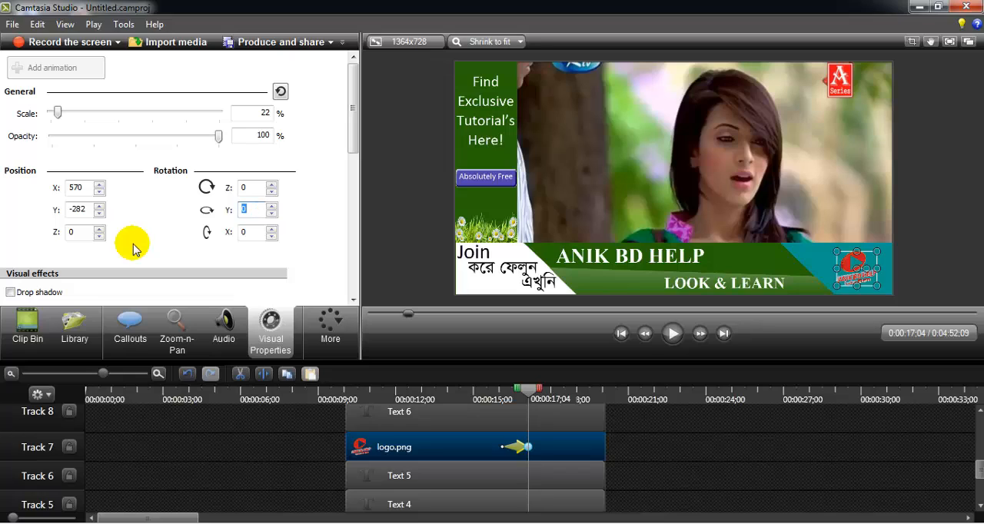
pyautogui.write('1060')
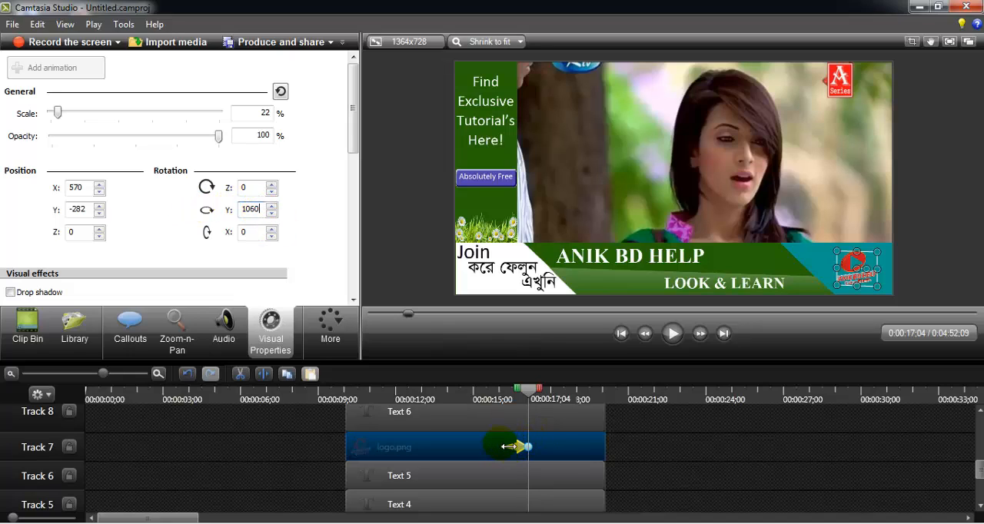
pyautogui.moveTo(507, 446); pyautogui.dragTo(350, 448)
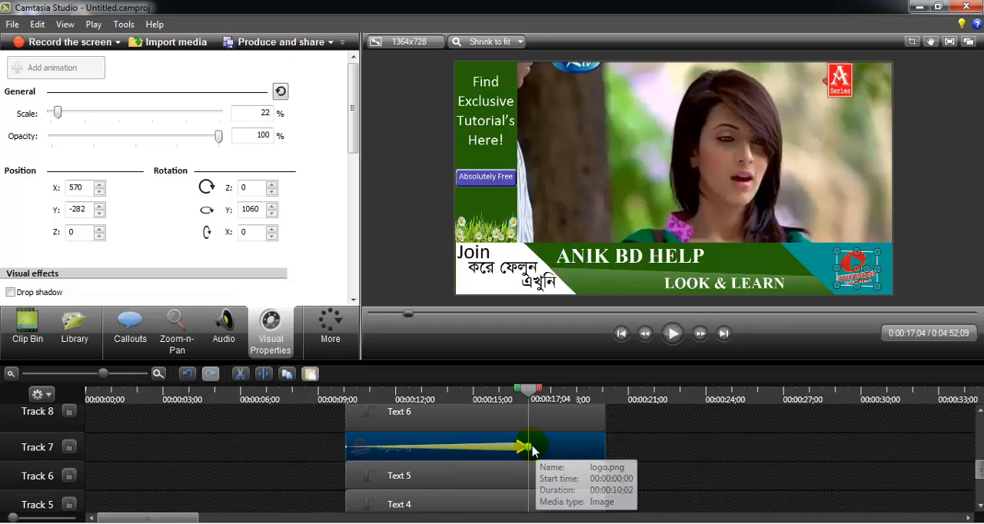
pyautogui.moveTo(527, 447); pyautogui.dragTo(616, 454)
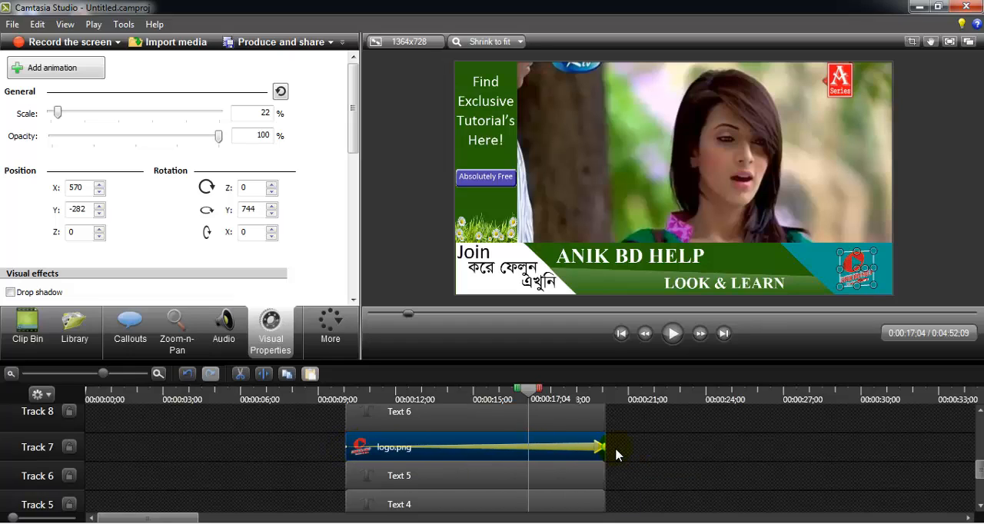
# - Play back the logo's rotation from 0;00;09;14 through the end of the banner, and return to the lower timeline tracks
pyautogui.click(347, 398)
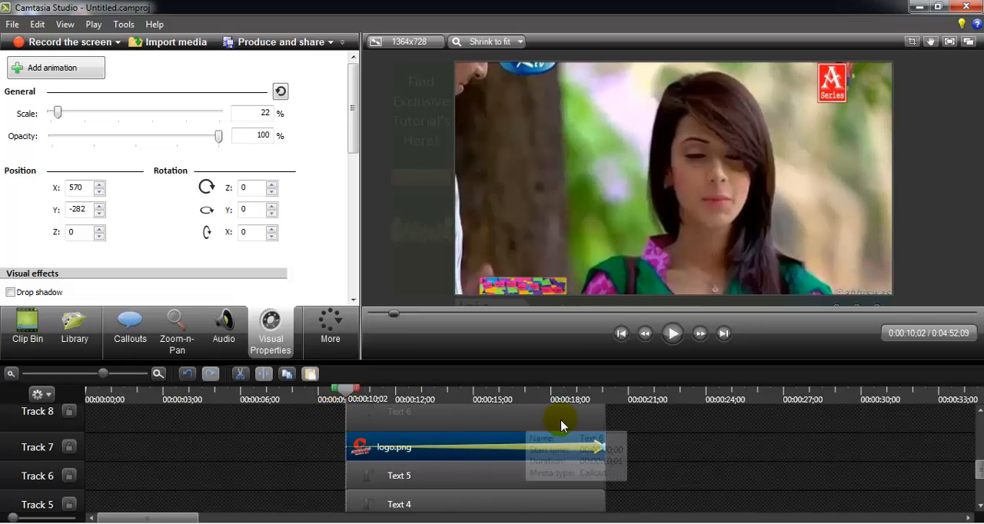
pyautogui.moveTo(342, 394); pyautogui.dragTo(328, 399)
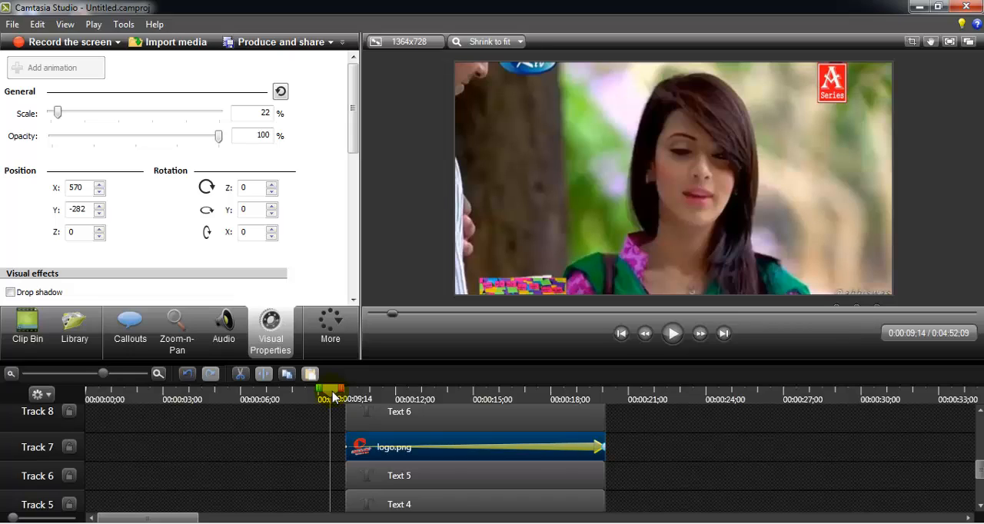
pyautogui.click(672, 334)
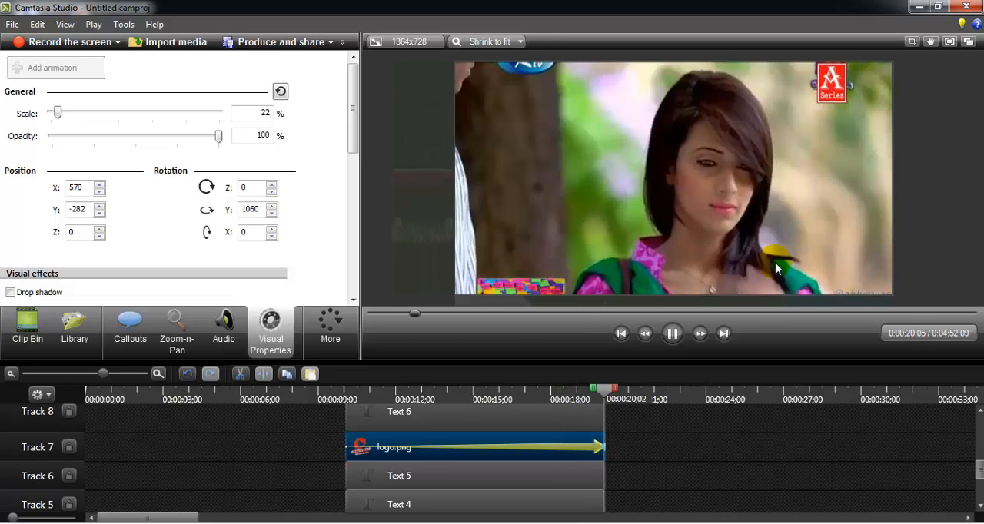
pyautogui.click(671, 332)
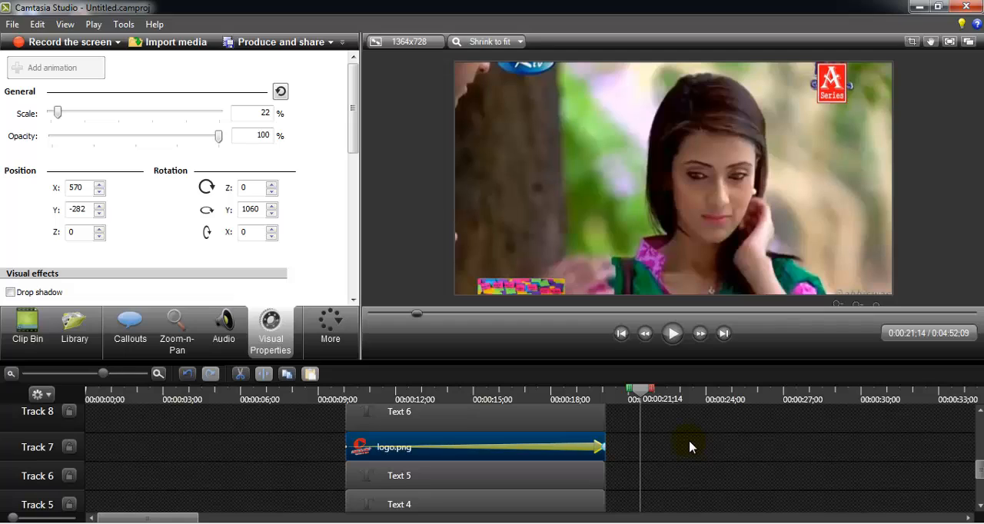
pyautogui.press('Delete')
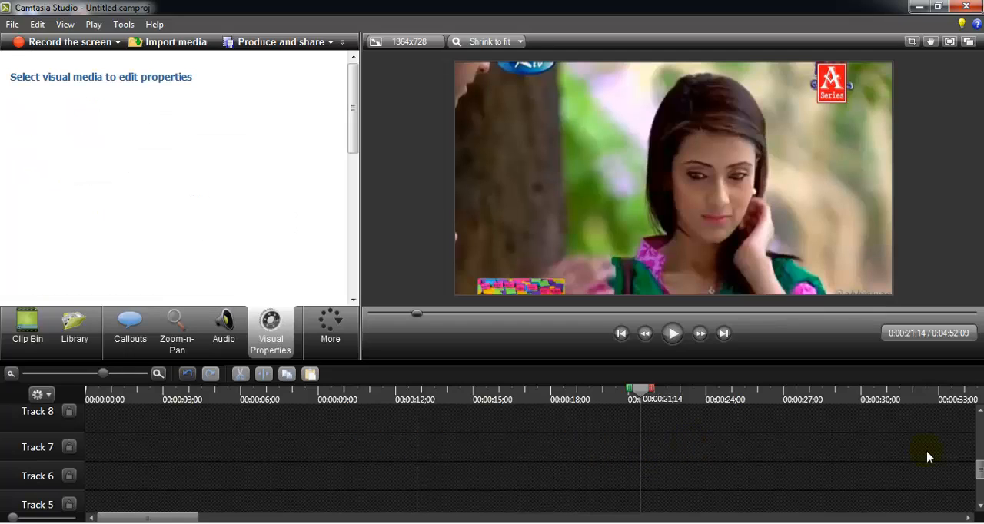
pyautogui.scroll(-4, 926, 457)
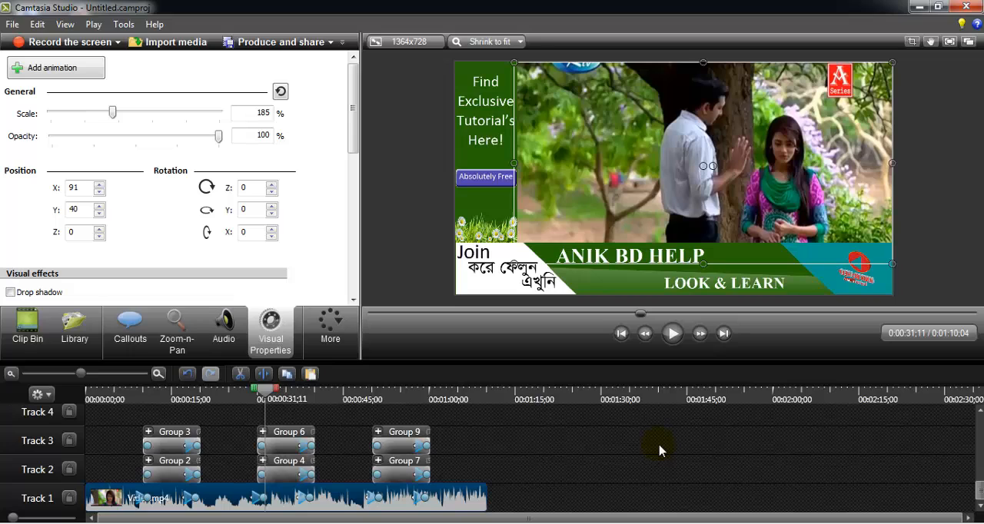
# - Start producing the project with the MP4 only (up to 720p) preset and proceed to the file name settings
pyautogui.click(277, 48)
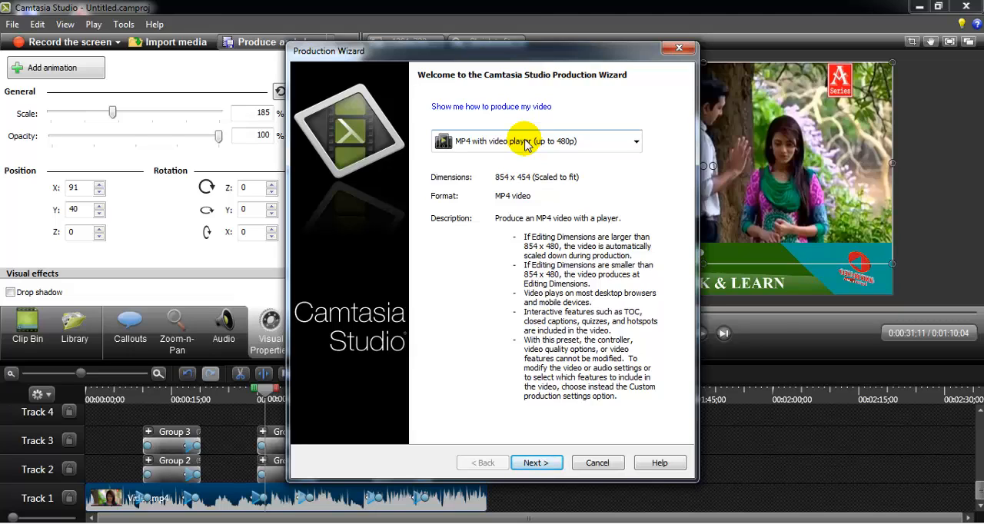
pyautogui.click(525, 144)
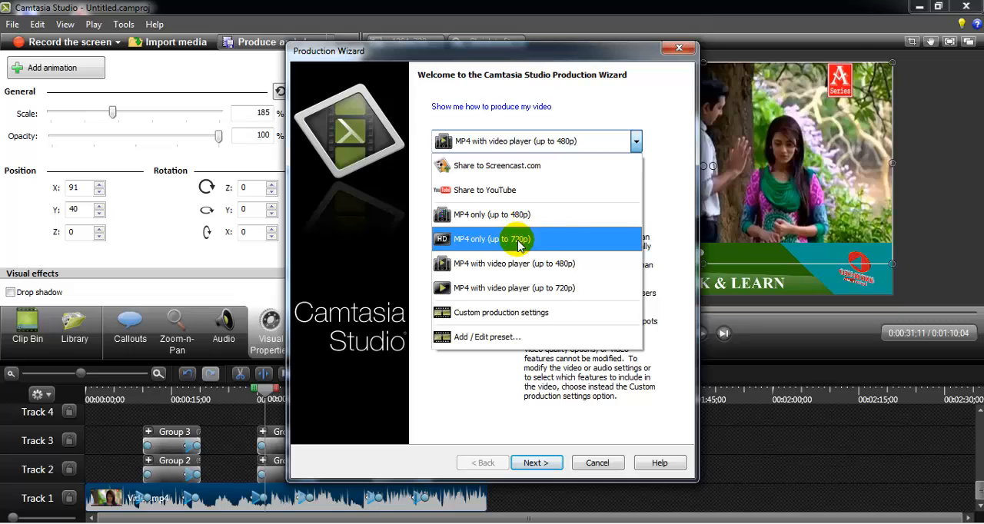
pyautogui.click(519, 243)
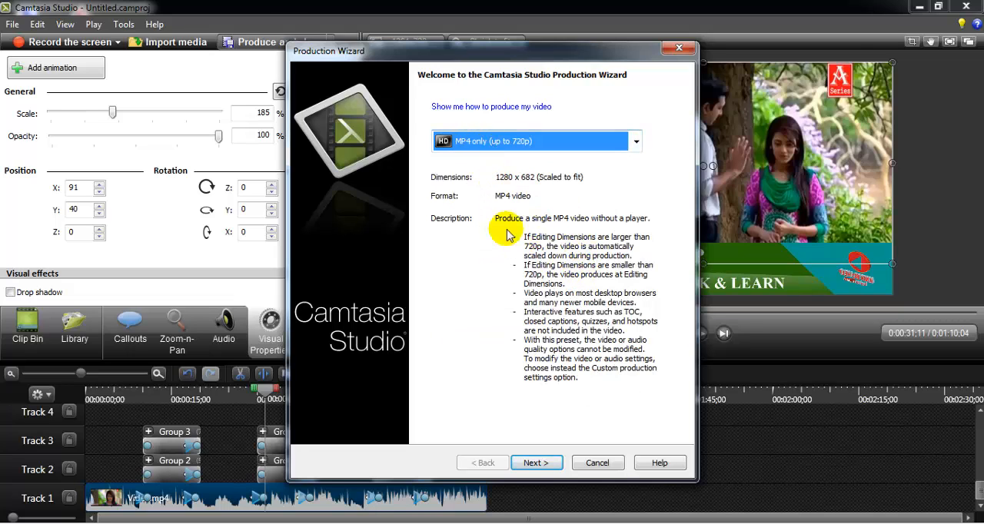
pyautogui.click(536, 463)
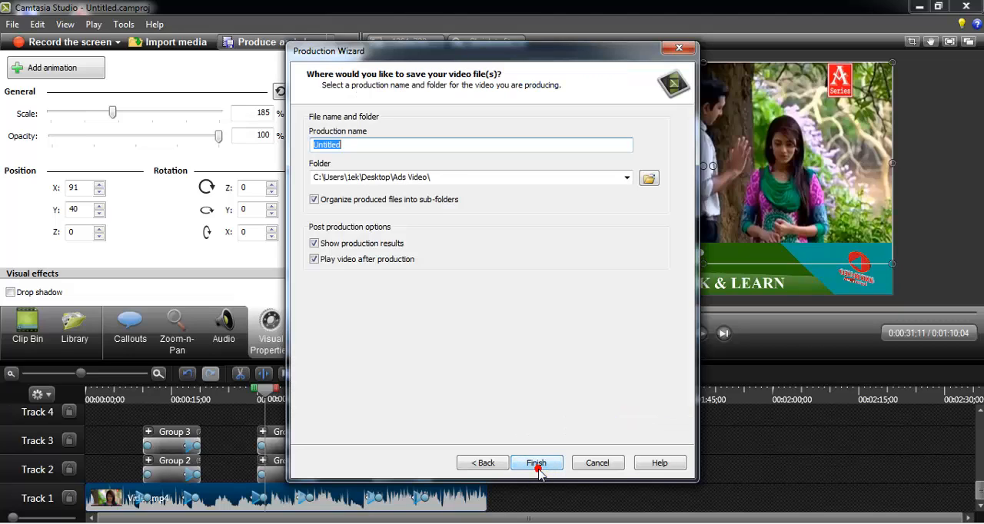
# - Name the production ADs-1, save it in the Ads Video folder on the desktop, and render it
pyautogui.write('ADs-1')
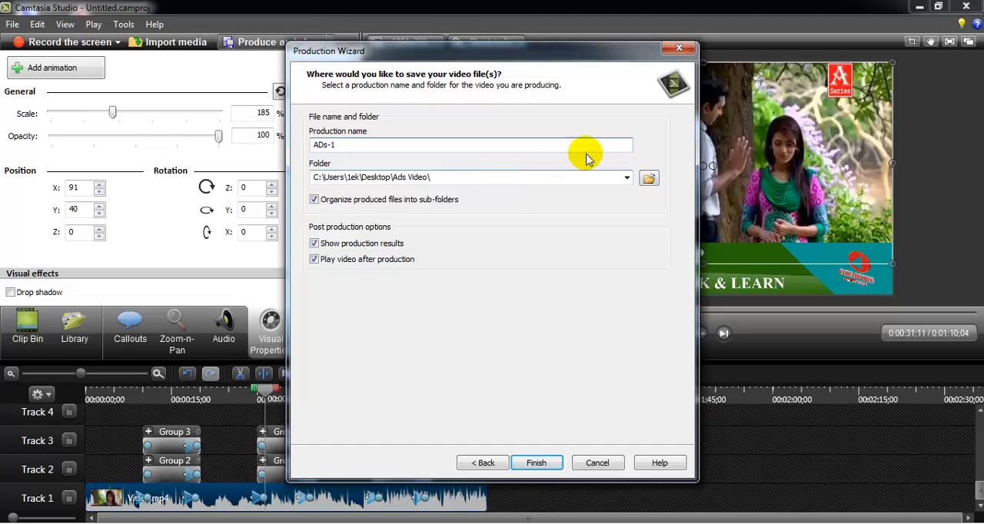
pyautogui.click(648, 181)
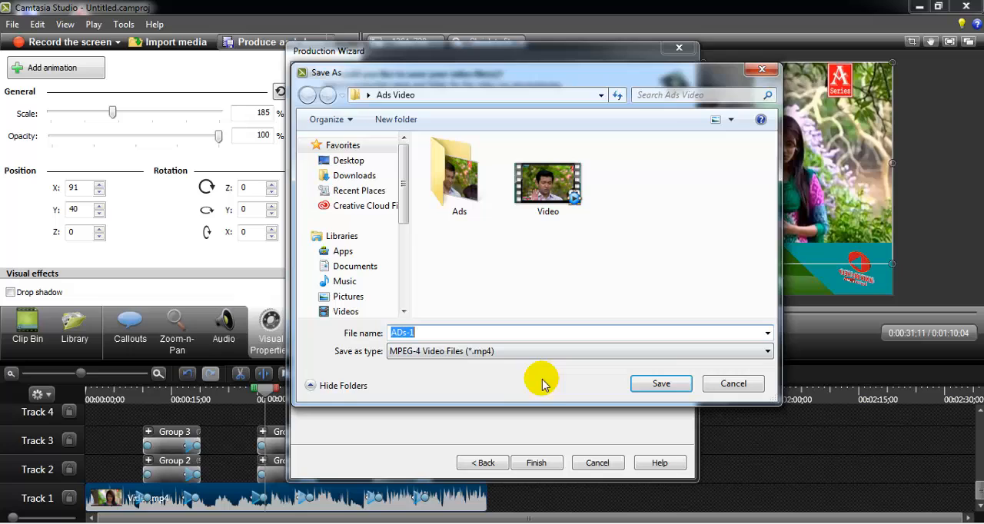
pyautogui.click(649, 384)
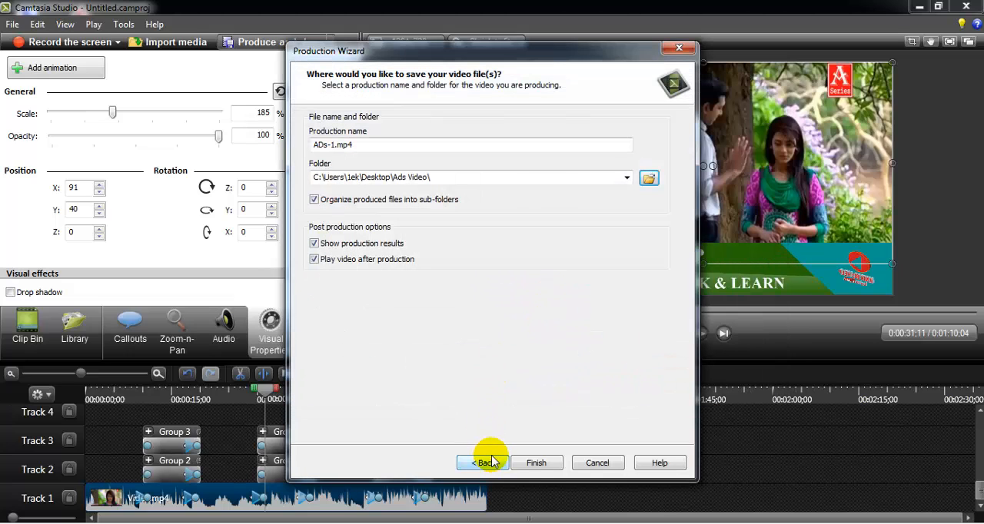
pyautogui.click(536, 467)
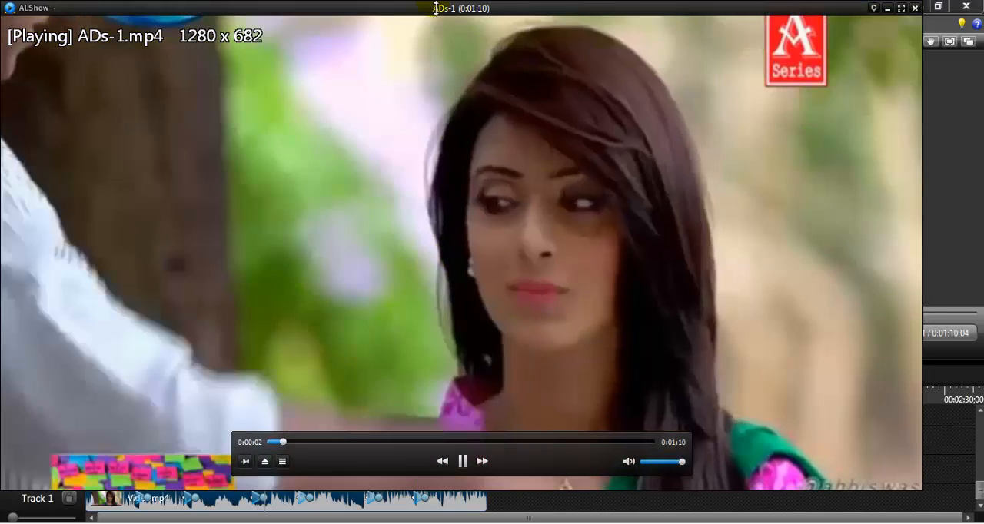
# - Watch the produced ADs-1 video in a smaller player window, and close the player and the production results
pyautogui.moveTo(432, 2); pyautogui.dragTo(461, 390)
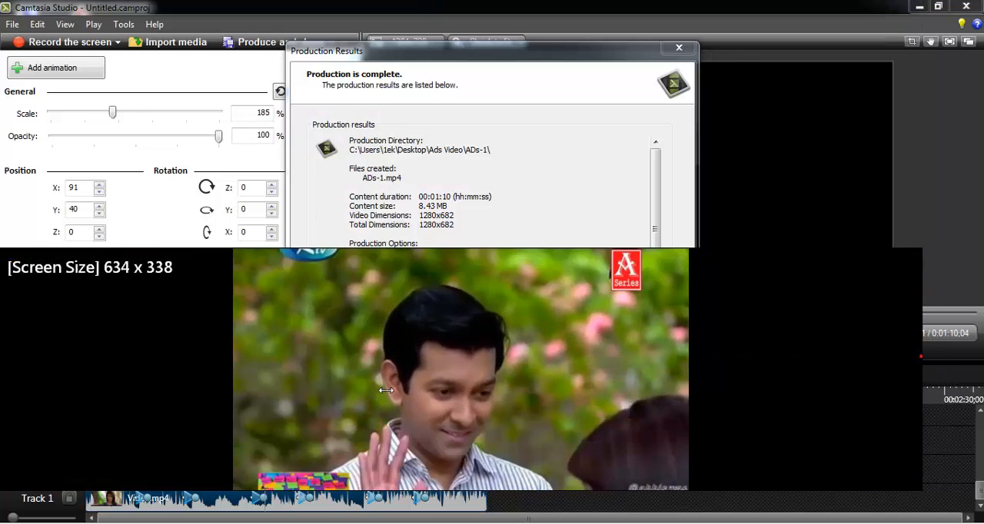
pyautogui.moveTo(928, 358); pyautogui.dragTo(220, 381)
pyautogui.moveTo(149, 374); pyautogui.dragTo(419, 246)
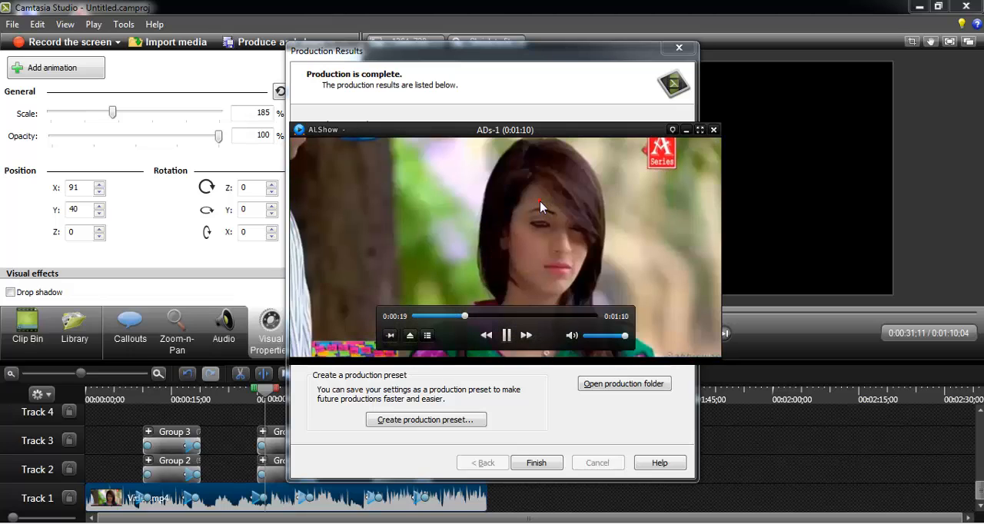
pyautogui.click(715, 132)
pyautogui.click(538, 464)
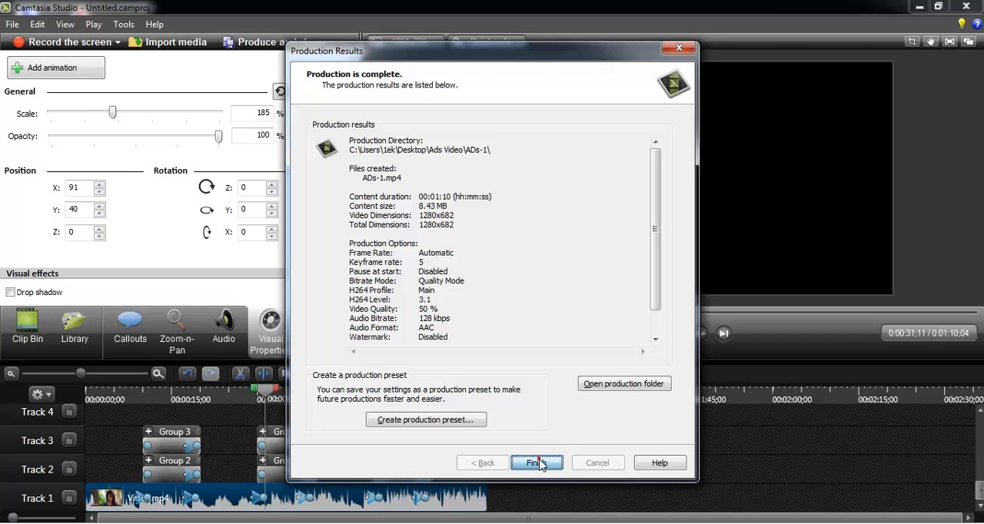
pyautogui.click(919, 6)
pyautogui.rightClick(472, 244)
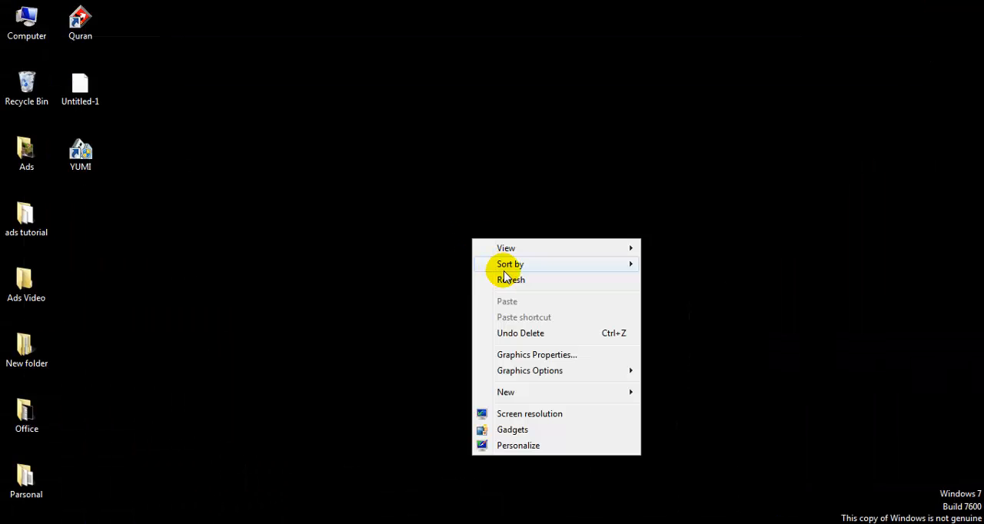
pyautogui.click(507, 279)
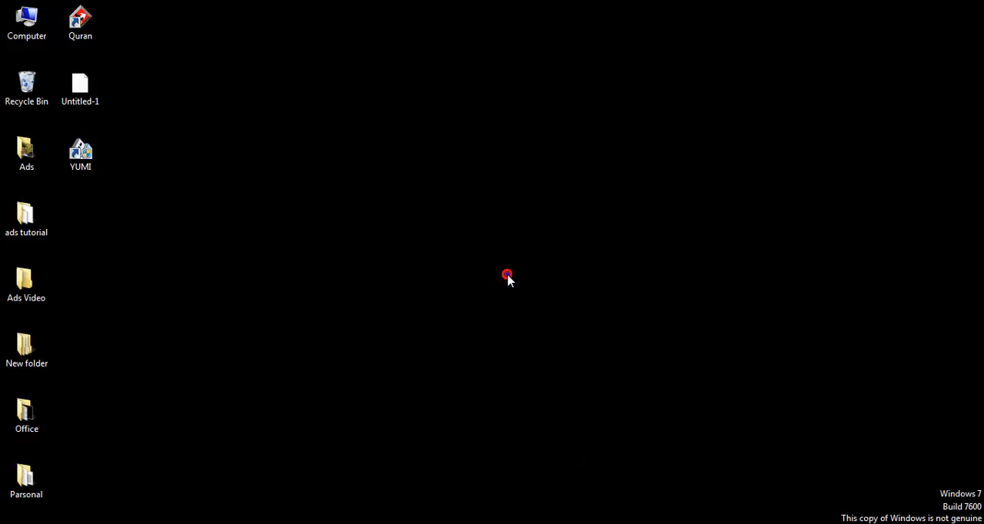
pyautogui.rightClick(507, 278)
pyautogui.click(546, 302)
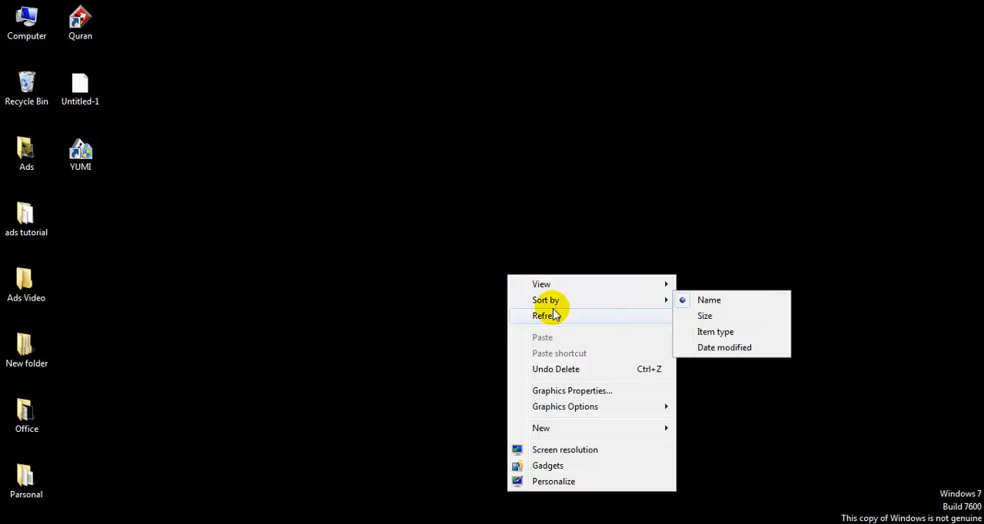
pyautogui.click(562, 315)
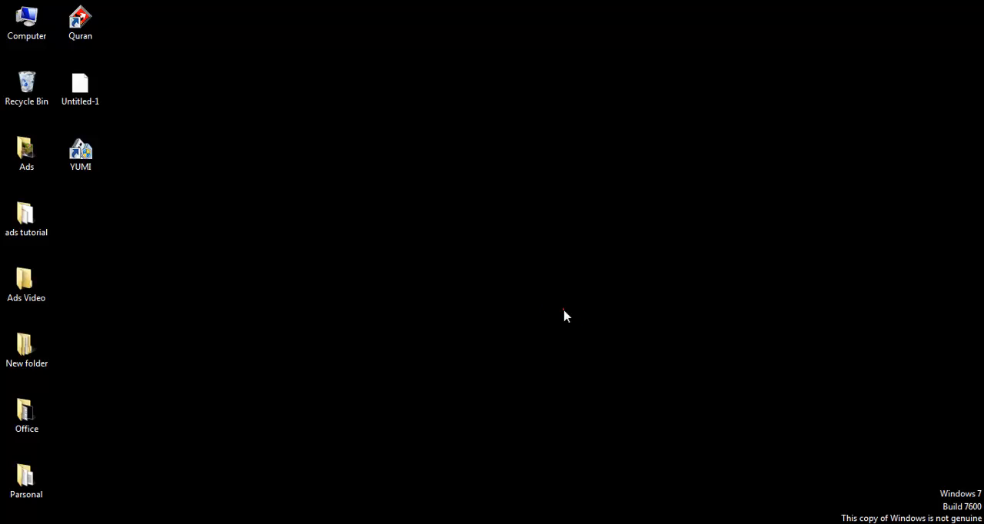
pyautogui.click(564, 310)
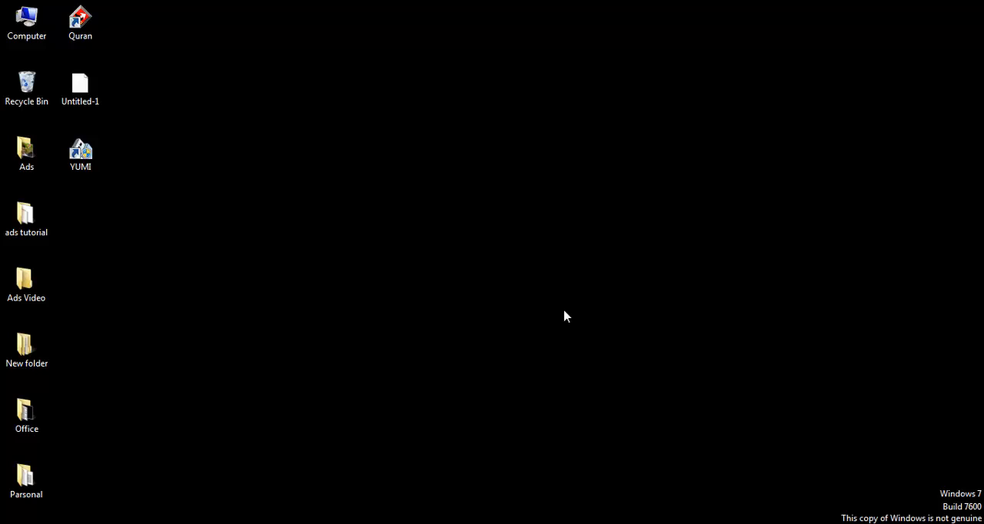